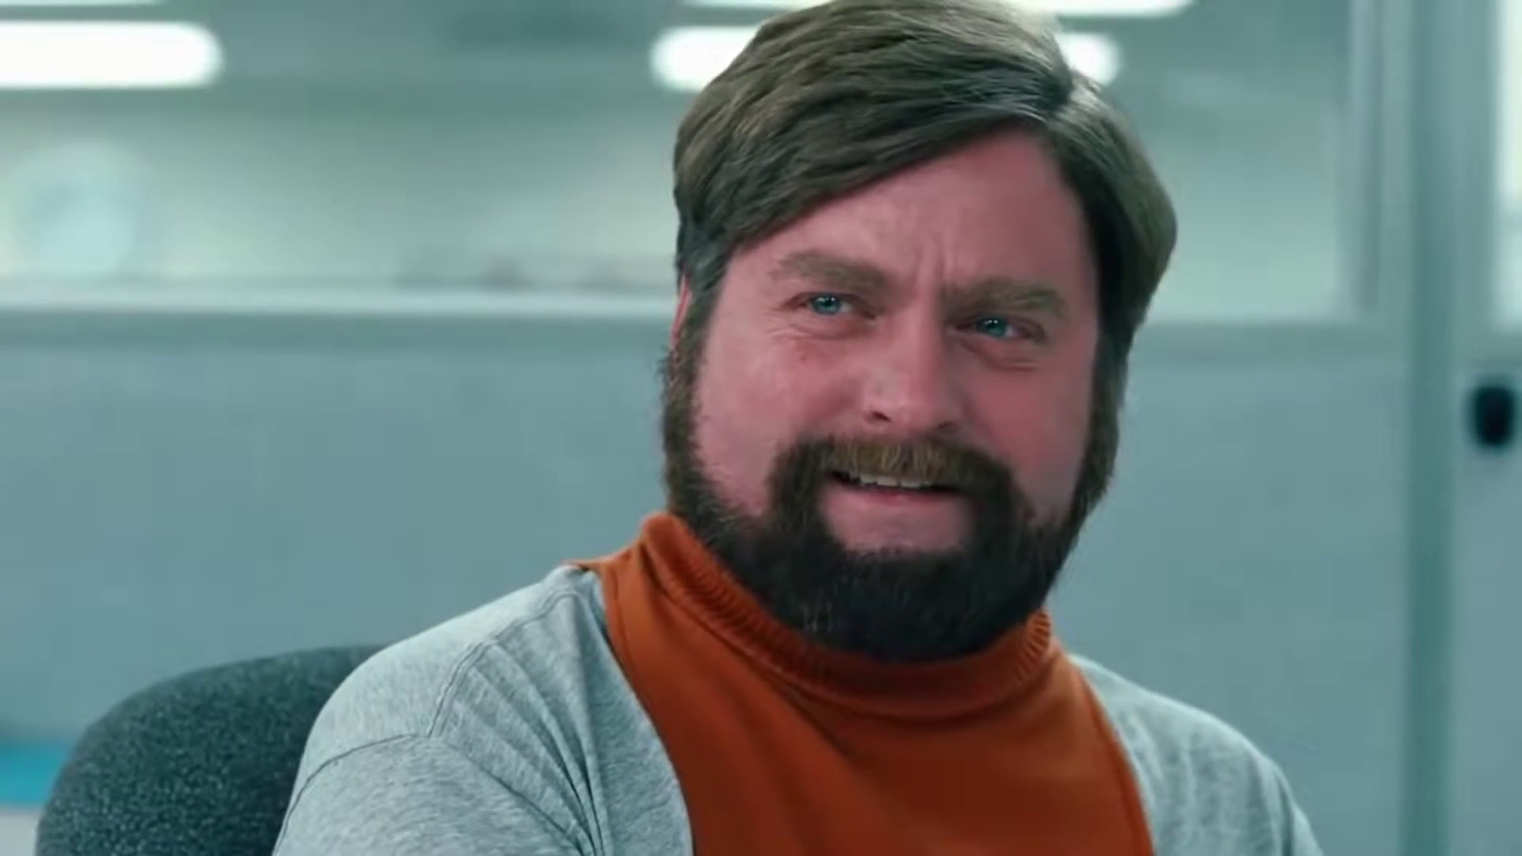
Hide the large cave mesh surrounding the snake and lamps.
{"action": "key", "text": "space"}
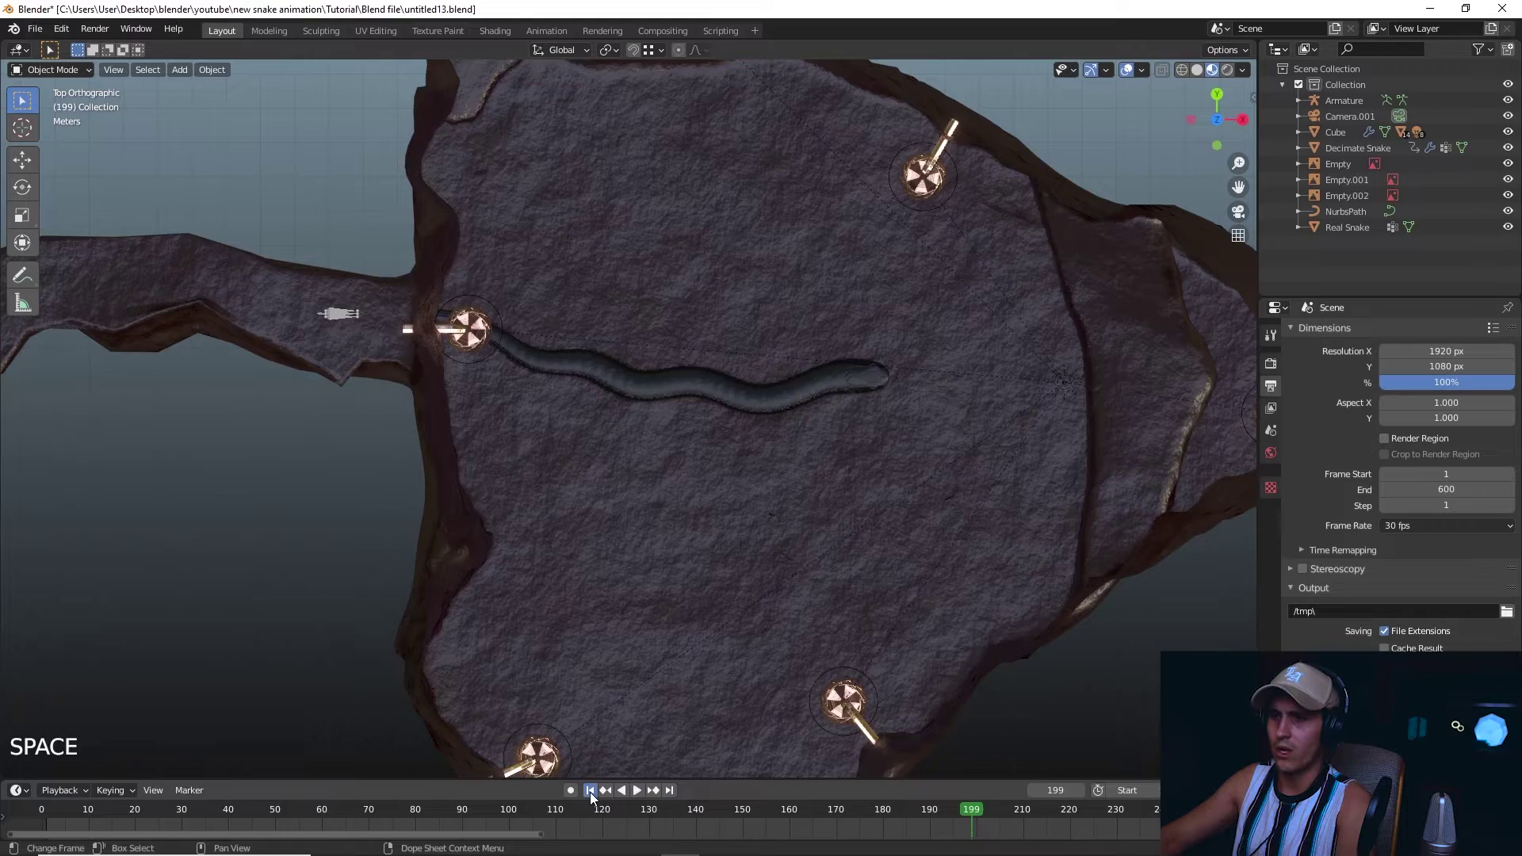
{"action": "left_click", "coordinate": [589, 790]}
{"action": "scroll", "coordinate": [555, 520], "scroll_direction": "down", "scroll_amount": 3}
{"action": "middle_click_drag", "start_coordinate": [554, 520], "coordinate": [605, 542], "text": "shift"}
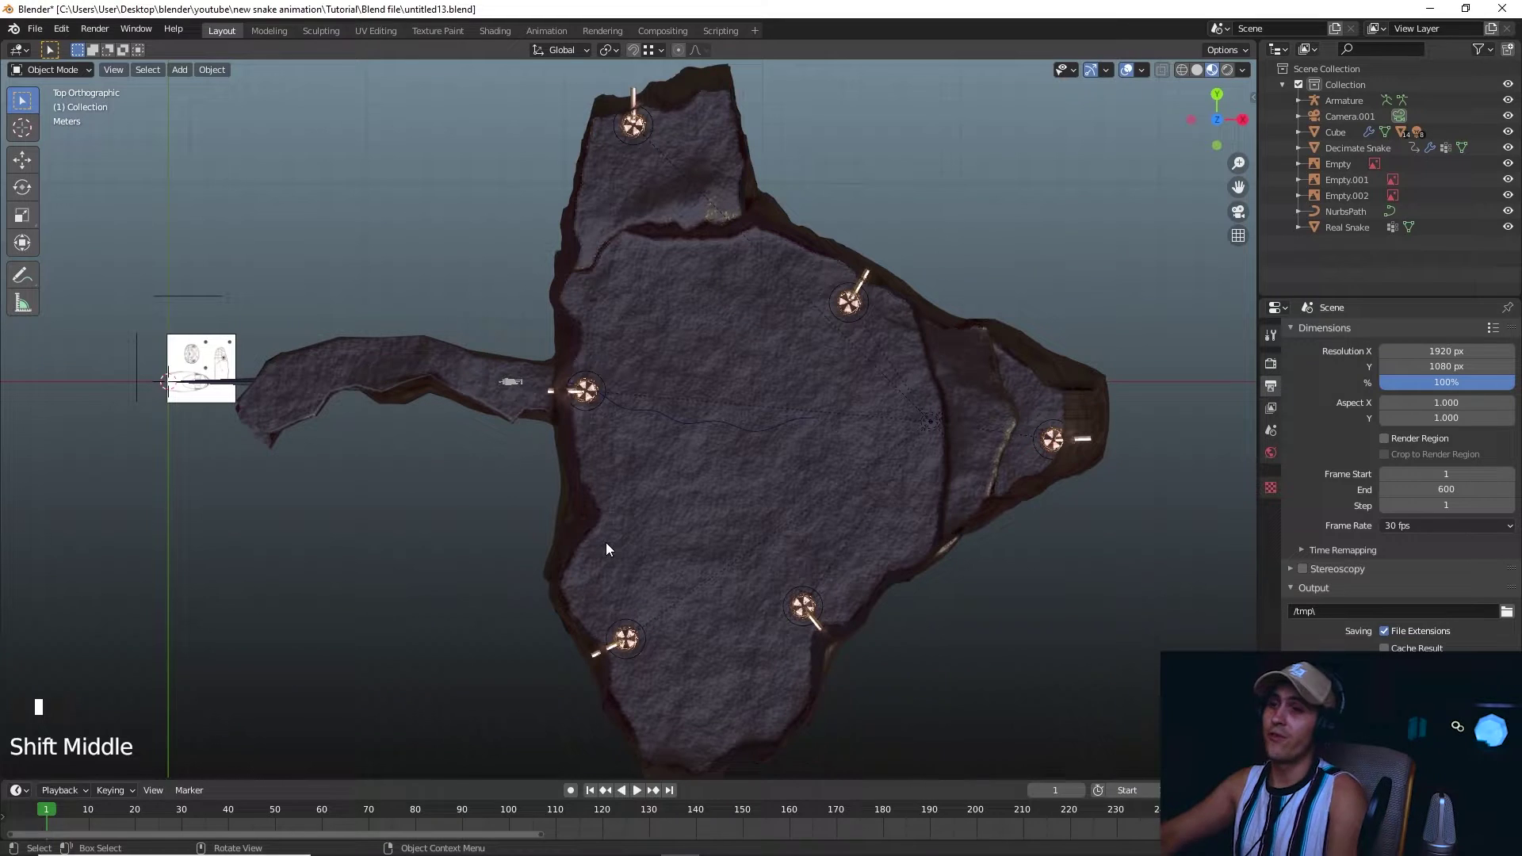
{"action": "left_click", "coordinate": [679, 521]}
{"action": "key", "text": "h"}
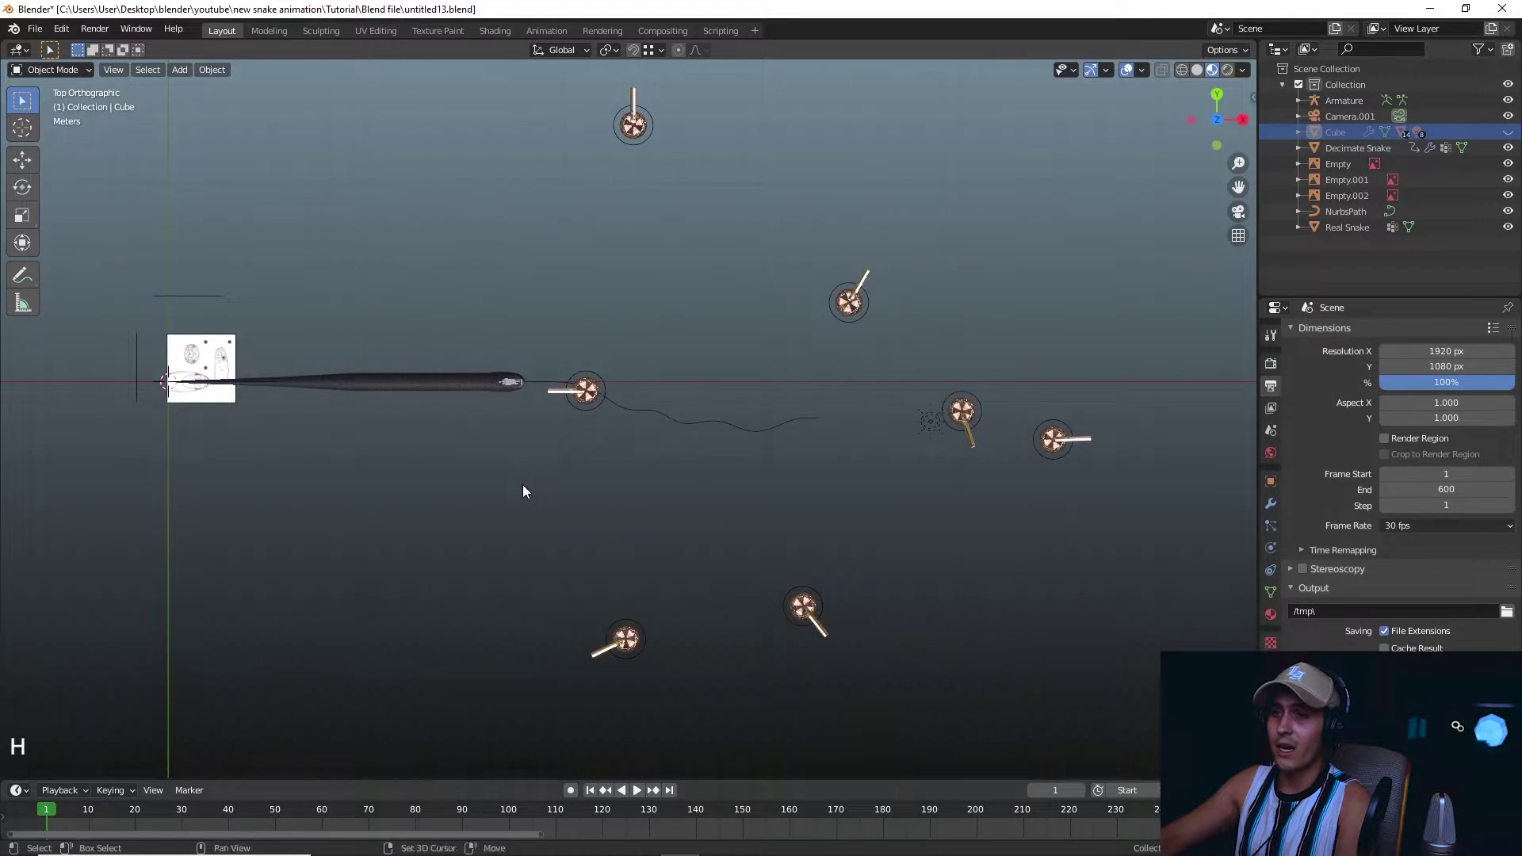
Hide both overlapping snake meshes, Real Snake and Decimate Snake.
{"action": "scroll", "coordinate": [609, 508], "scroll_direction": "up", "scroll_amount": 4}
{"action": "scroll", "coordinate": [555, 499], "scroll_direction": "up", "scroll_amount": 3}
{"action": "middle_click_drag", "start_coordinate": [503, 496], "coordinate": [721, 441]}
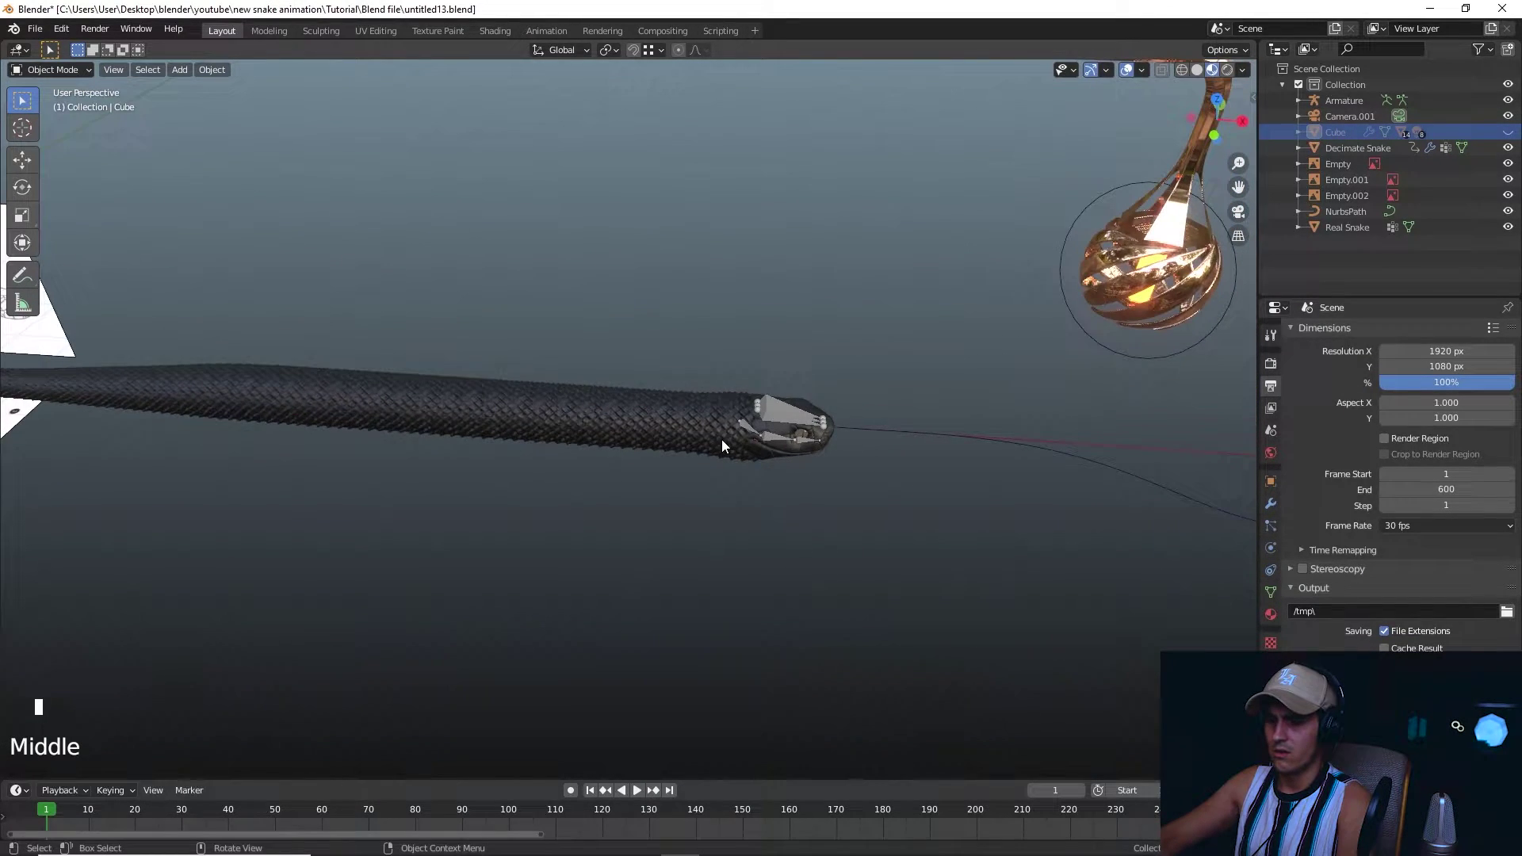
{"action": "left_click", "coordinate": [721, 444]}
{"action": "key", "text": "h"}
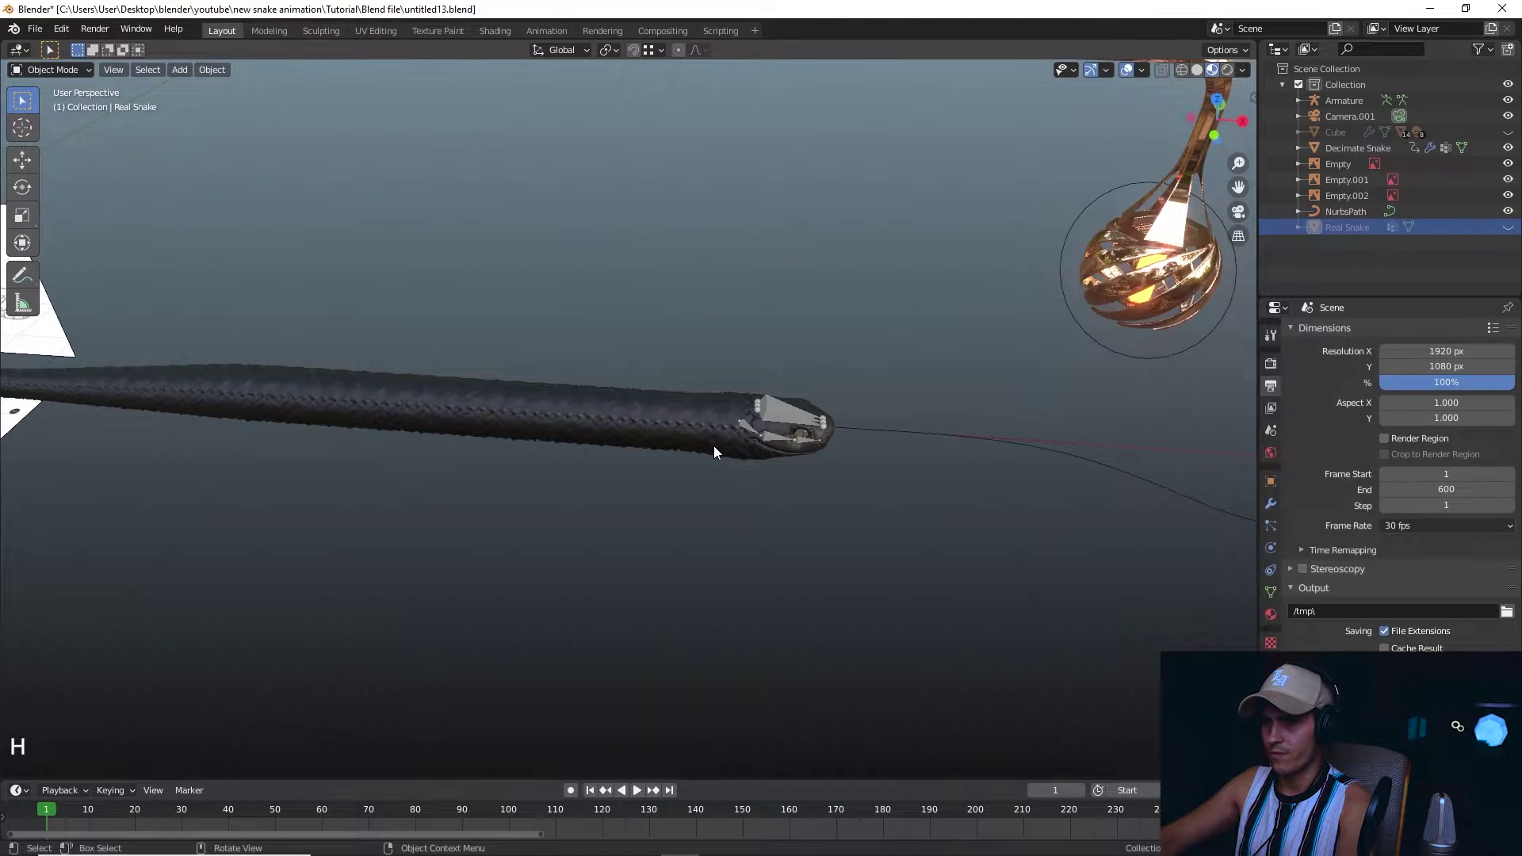
{"action": "left_click", "coordinate": [714, 447]}
{"action": "key", "text": "h"}
Hide the three reference image empties standing around the world origin.
{"action": "scroll", "coordinate": [734, 423], "scroll_direction": "down", "scroll_amount": 7}
{"action": "scroll", "coordinate": [490, 460], "scroll_direction": "up", "scroll_amount": 3}
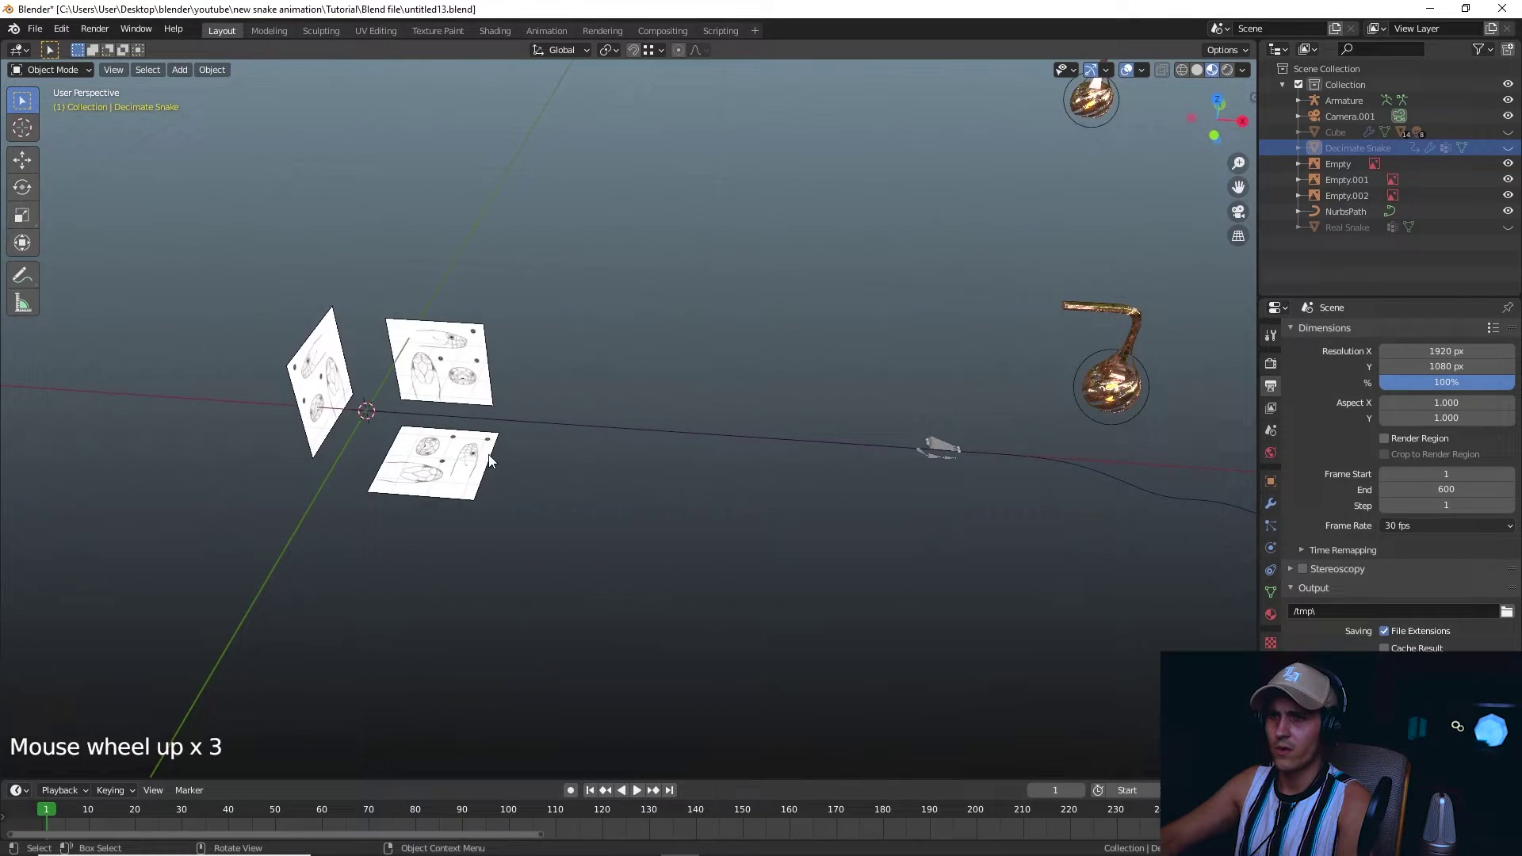
{"action": "left_click", "coordinate": [483, 460]}
{"action": "key", "text": "h"}
{"action": "left_click", "coordinate": [401, 374]}
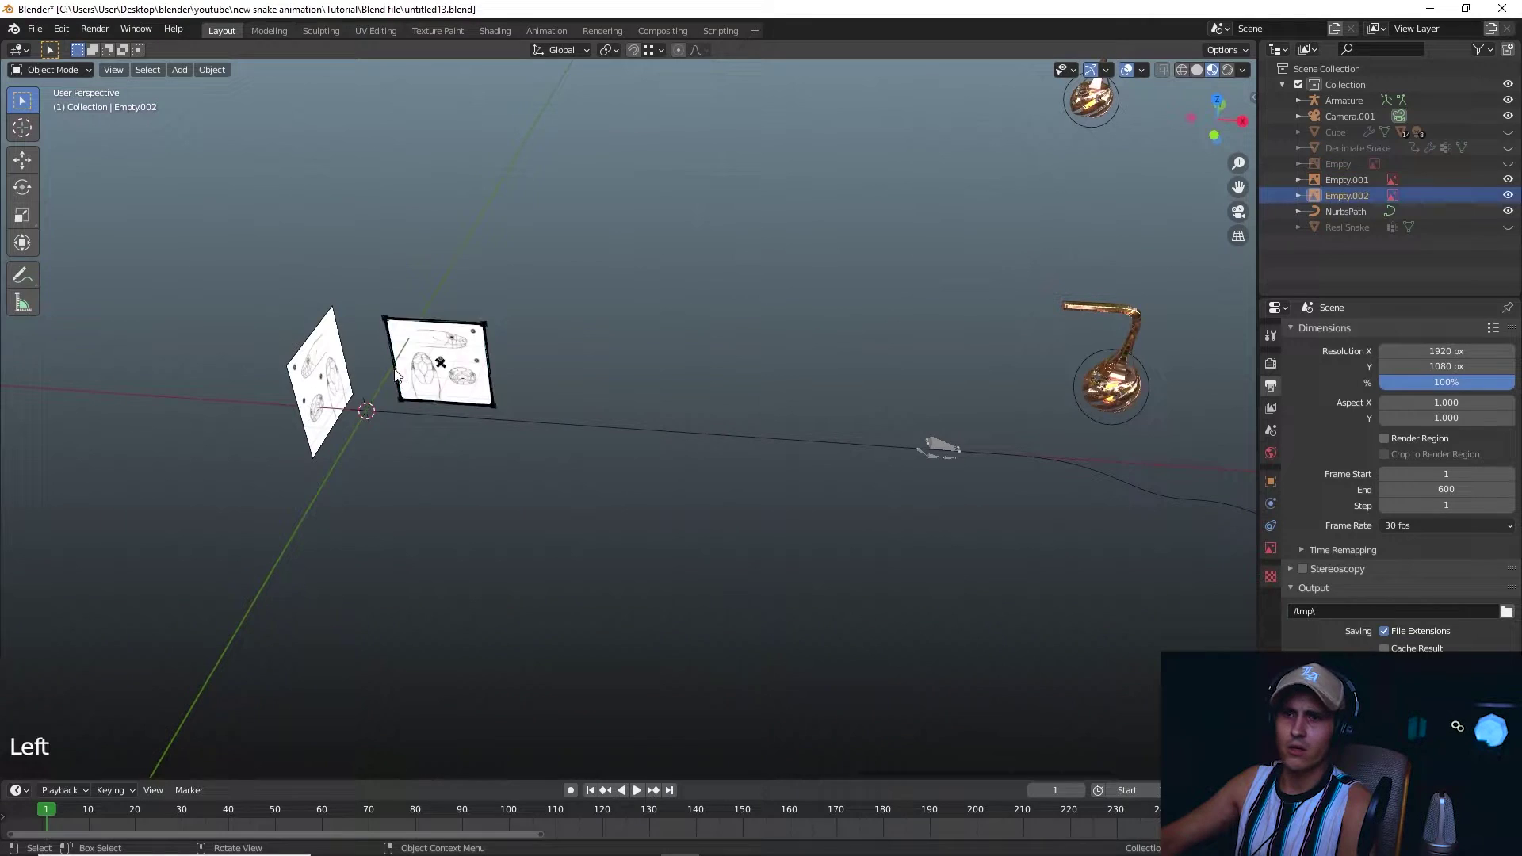
{"action": "key", "text": "h"}
{"action": "left_click", "coordinate": [319, 382]}
{"action": "key", "text": "h"}
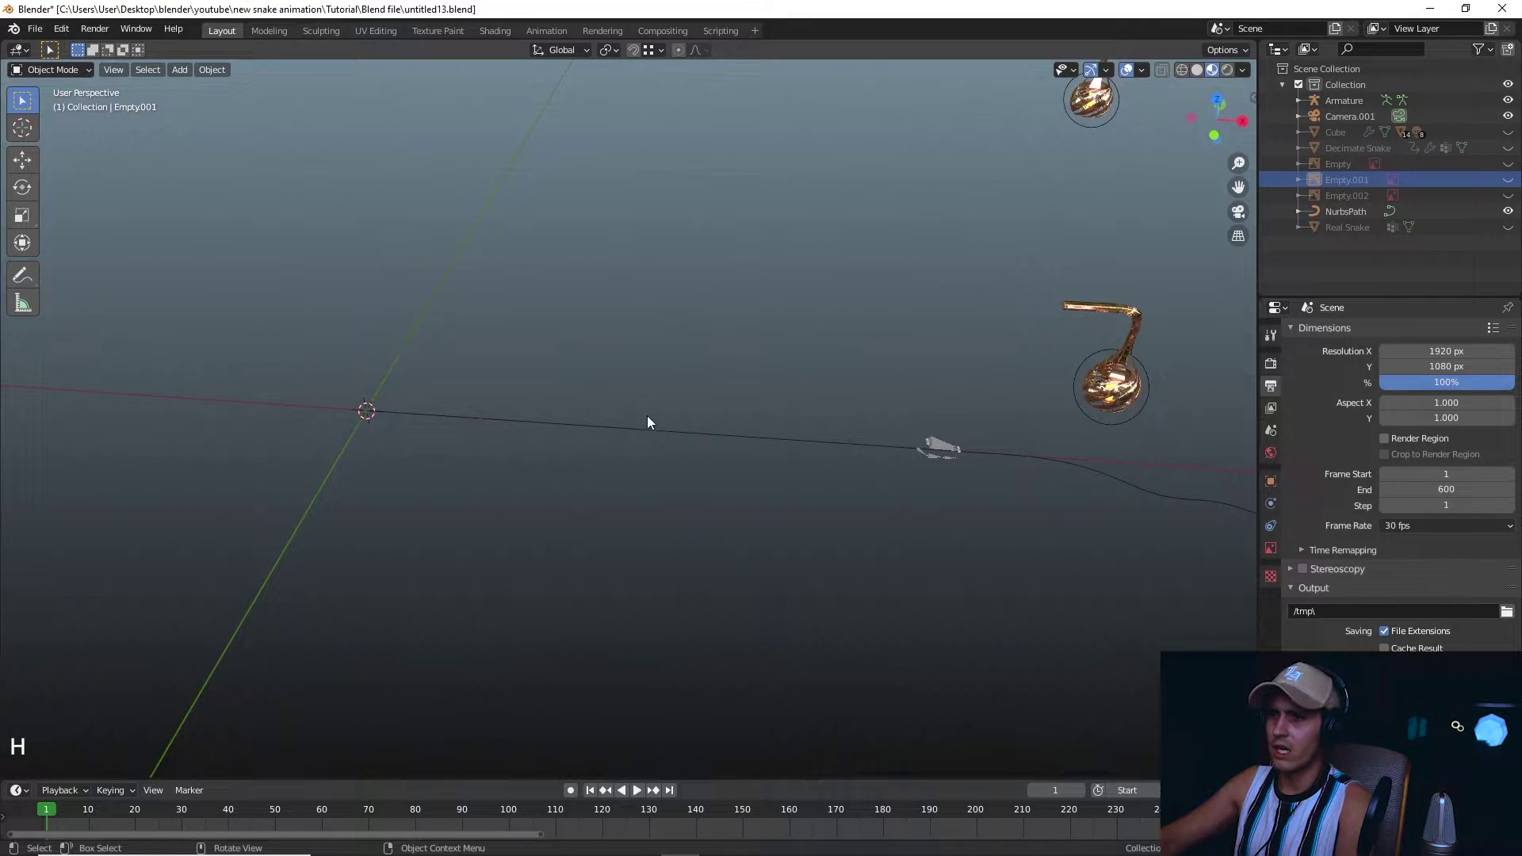
Add an Arrows empty at the world origin in top view.
{"action": "left_click", "coordinate": [1215, 99]}
{"action": "scroll", "coordinate": [407, 454], "scroll_direction": "up", "scroll_amount": 2}
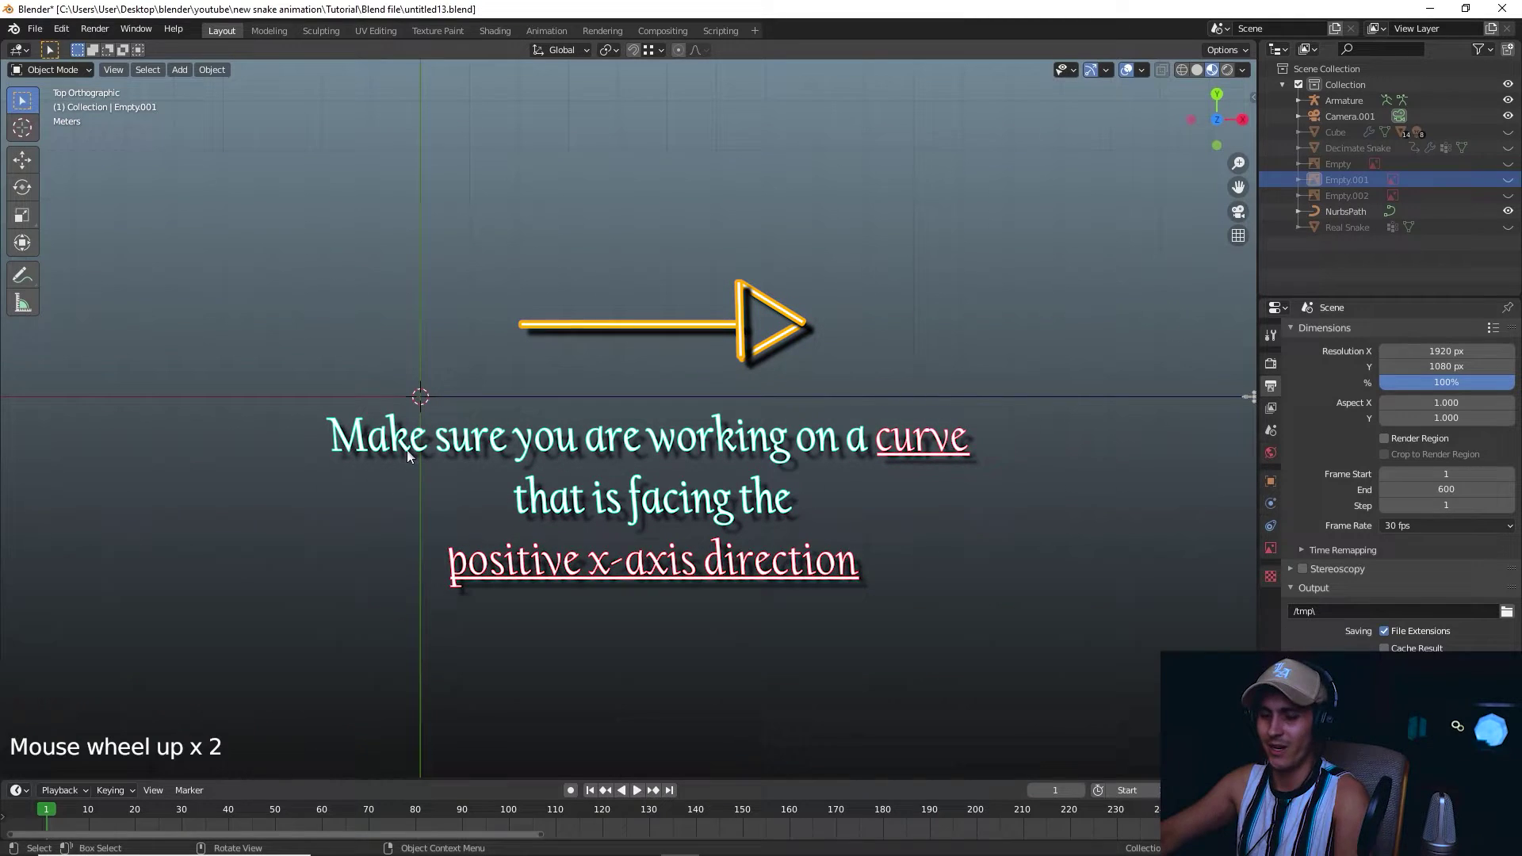
{"action": "key", "text": "shift+a"}
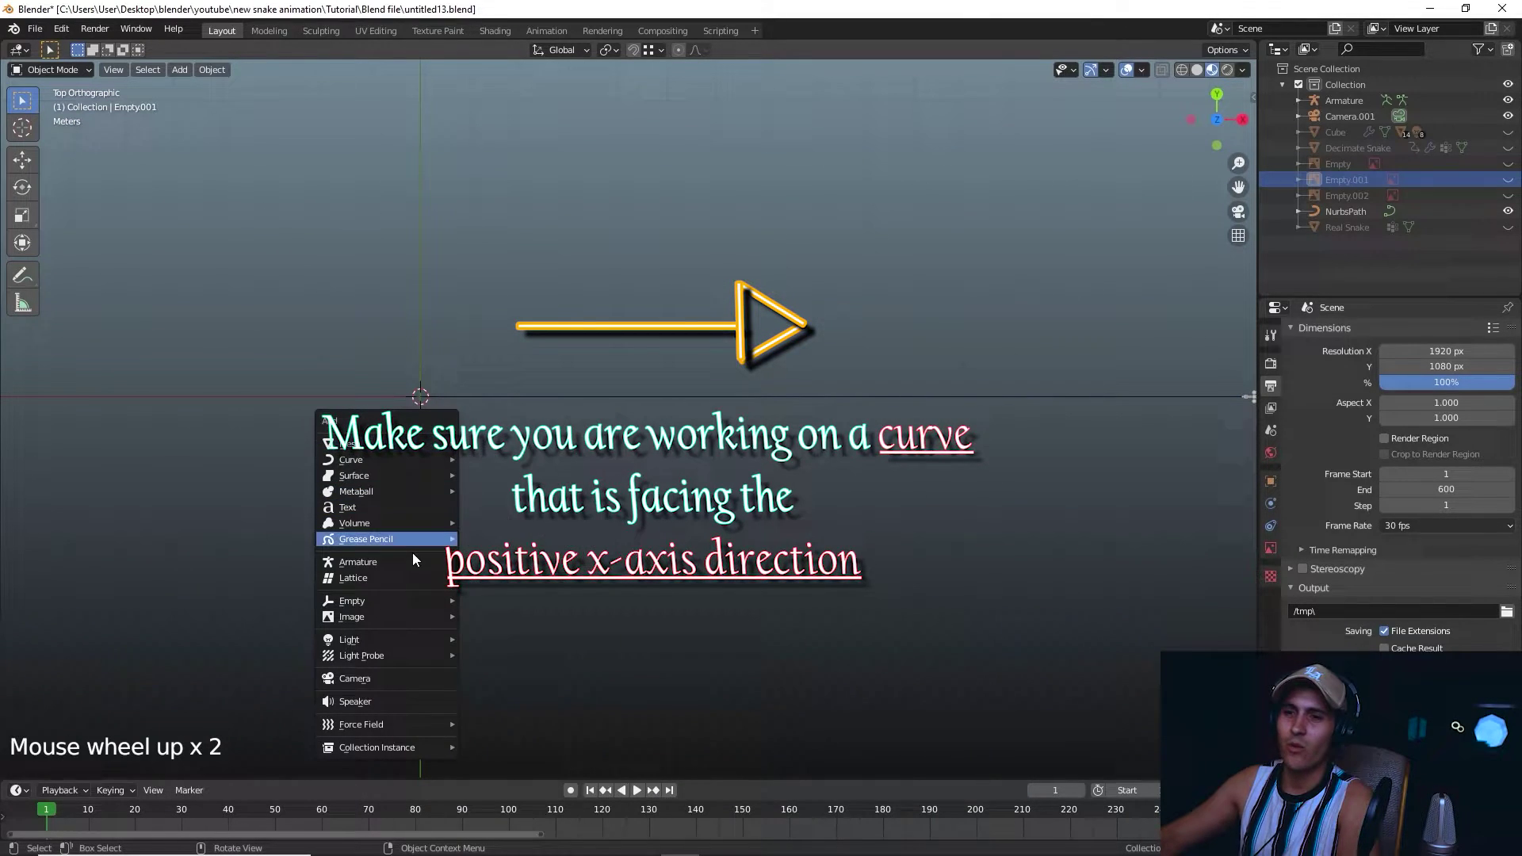
{"action": "mouse_move", "coordinate": [385, 604]}
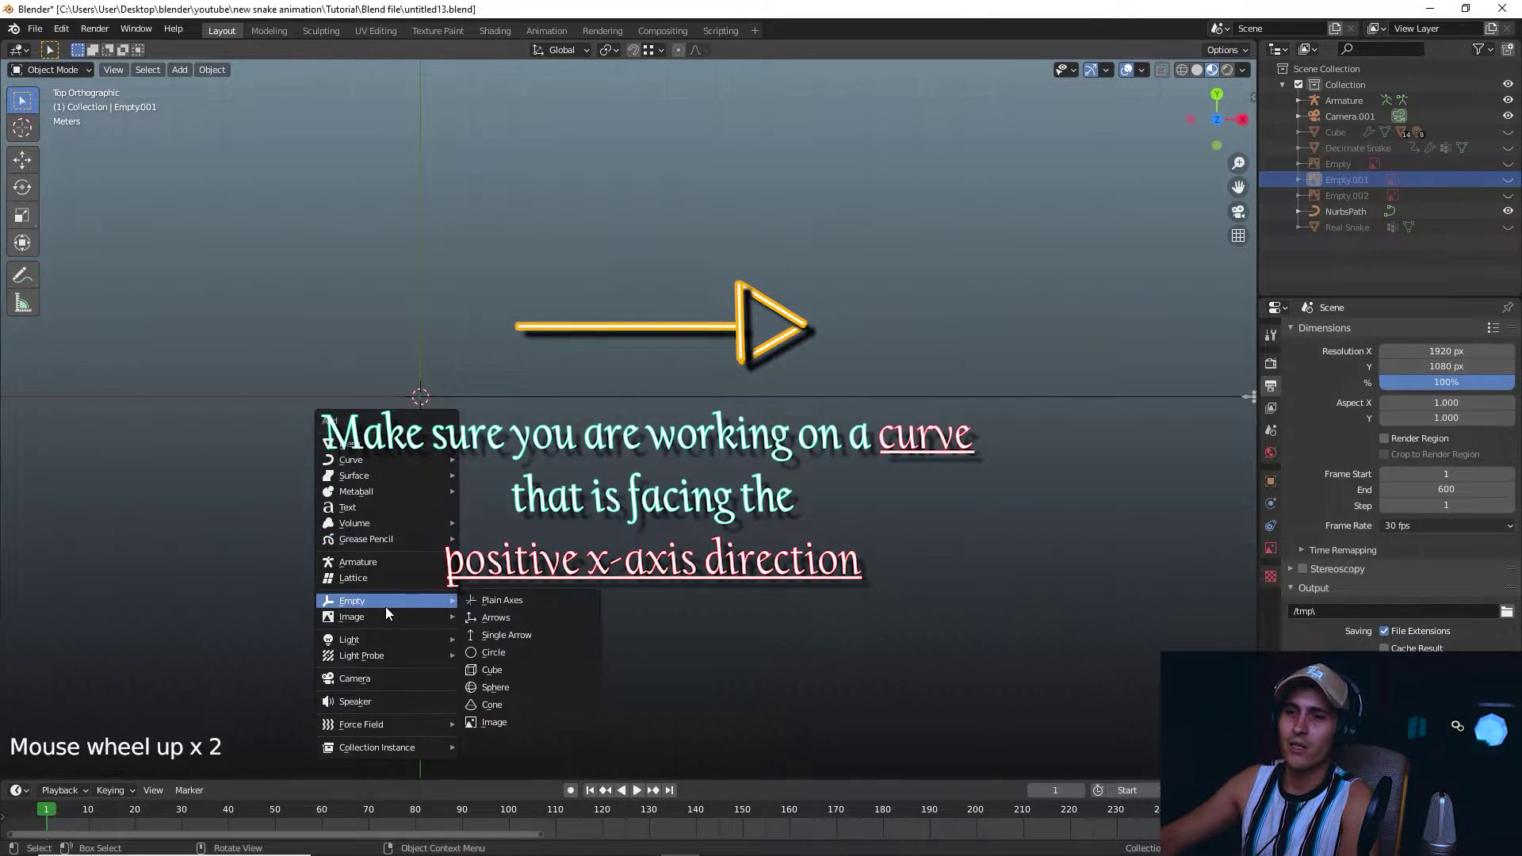
{"action": "left_click", "coordinate": [496, 617]}
Try to rotate the arrows empty by -90° in right view and undo the rotation.
{"action": "middle_click_drag", "start_coordinate": [768, 404], "coordinate": [610, 293]}
{"action": "scroll", "coordinate": [610, 292], "scroll_direction": "up", "scroll_amount": 2}
{"action": "middle_click_drag", "start_coordinate": [911, 389], "coordinate": [794, 432], "text": "shift"}
{"action": "left_click", "coordinate": [1220, 132]}
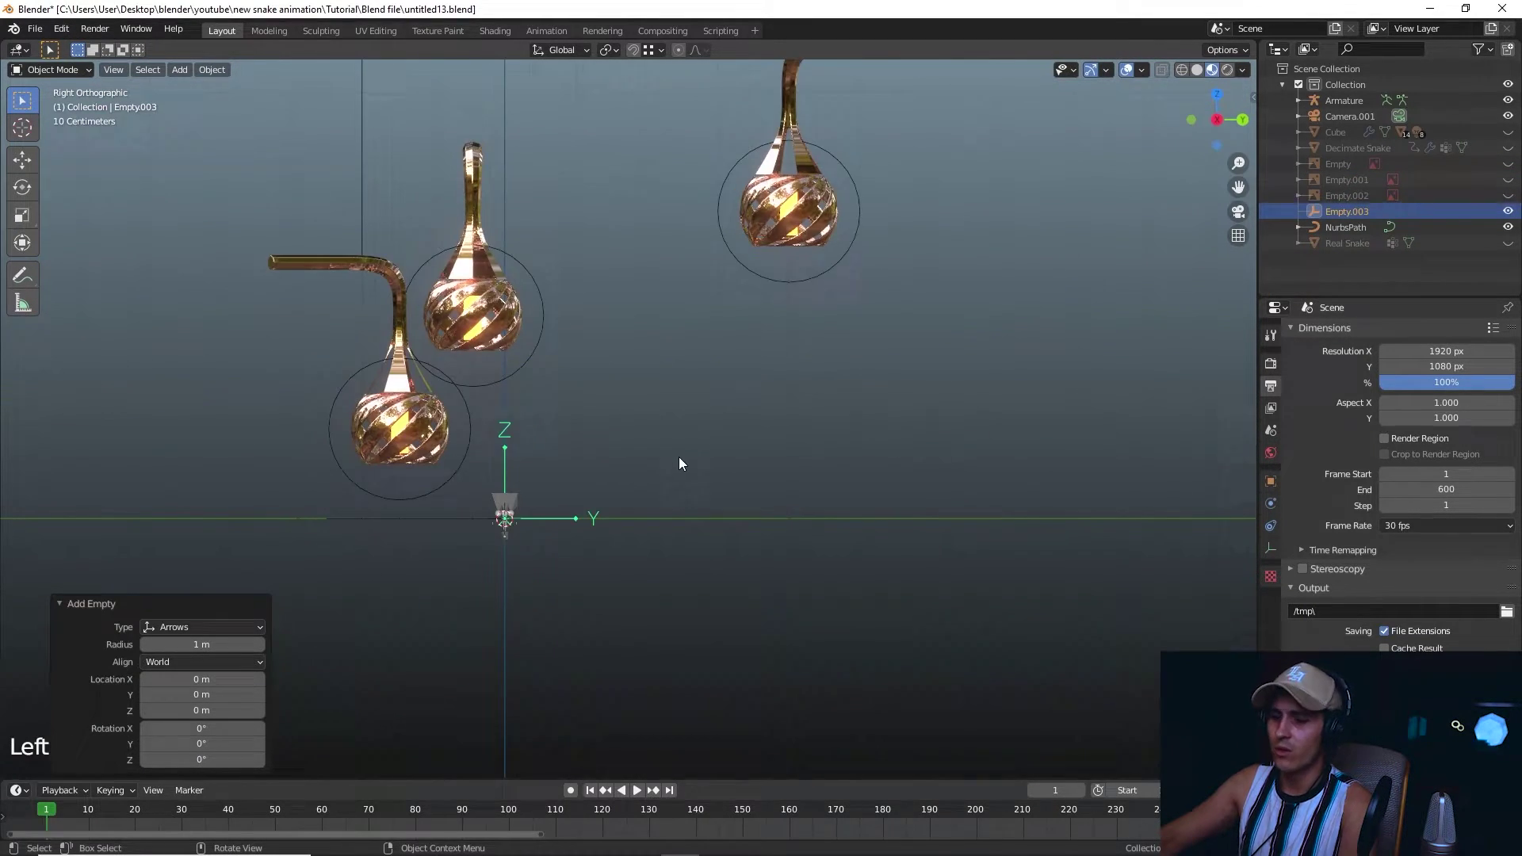
{"action": "type", "text": "r-90"}
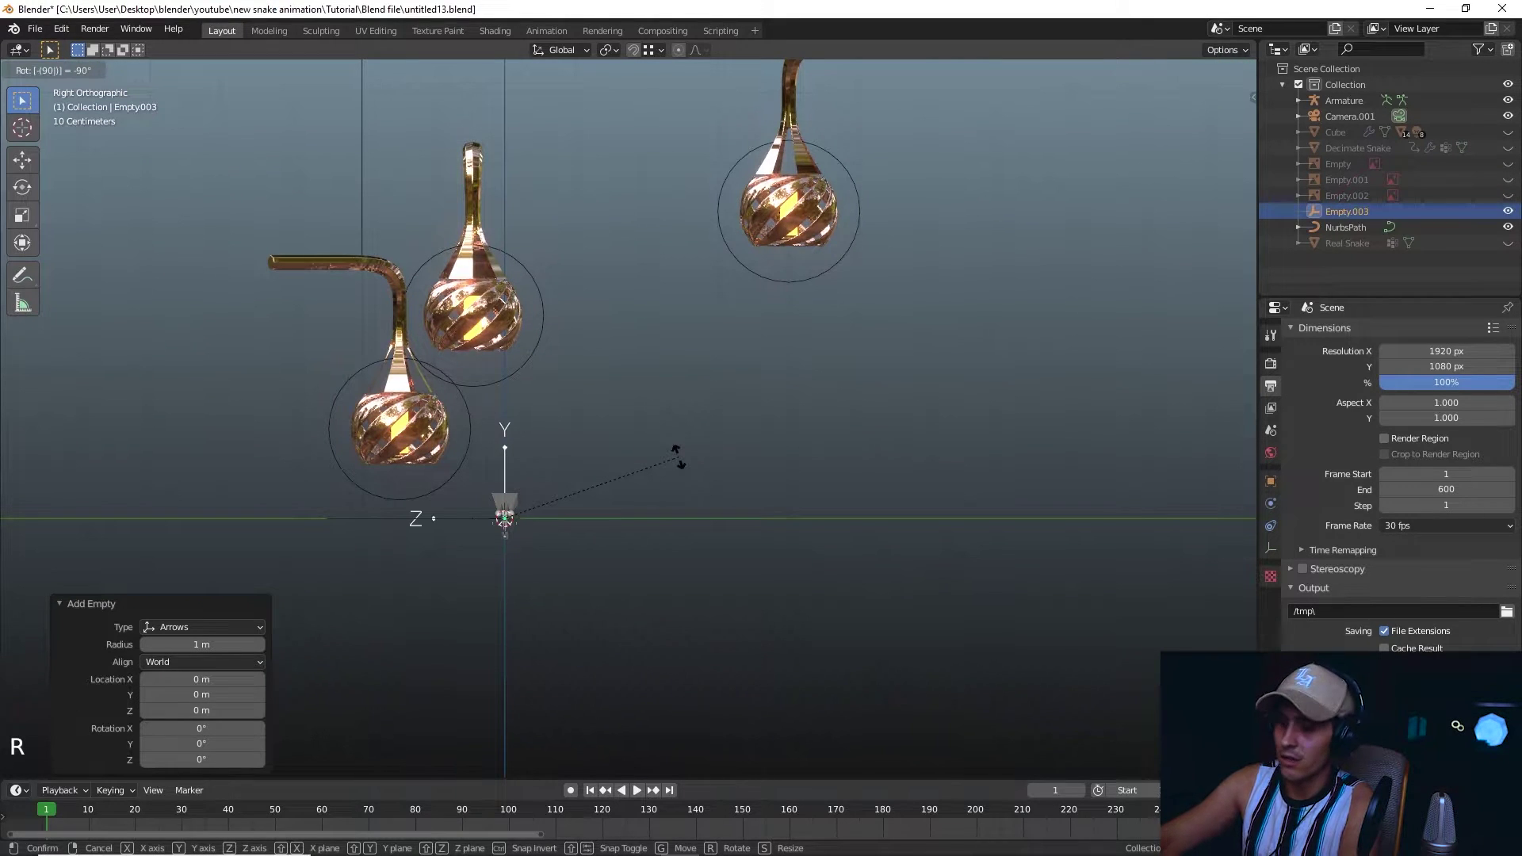
{"action": "left_click", "coordinate": [677, 456]}
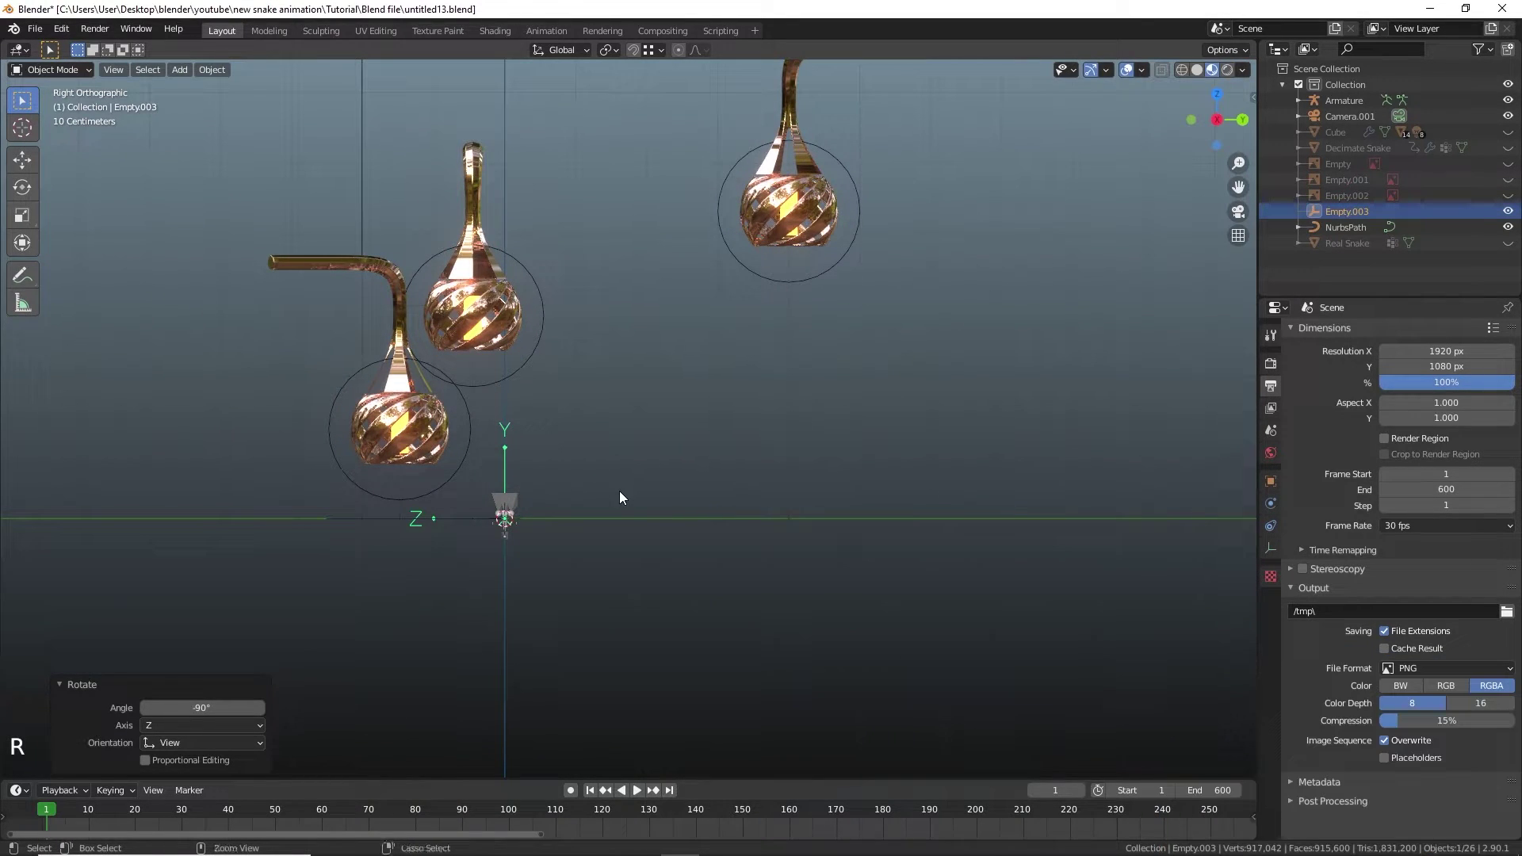
{"action": "key", "text": "ctrl+z"}
Add a Follow Path constraint to the arrows empty with NurbsPath as its target.
{"action": "middle_click_drag", "start_coordinate": [536, 474], "coordinate": [1251, 418]}
{"action": "left_click", "coordinate": [1271, 525]}
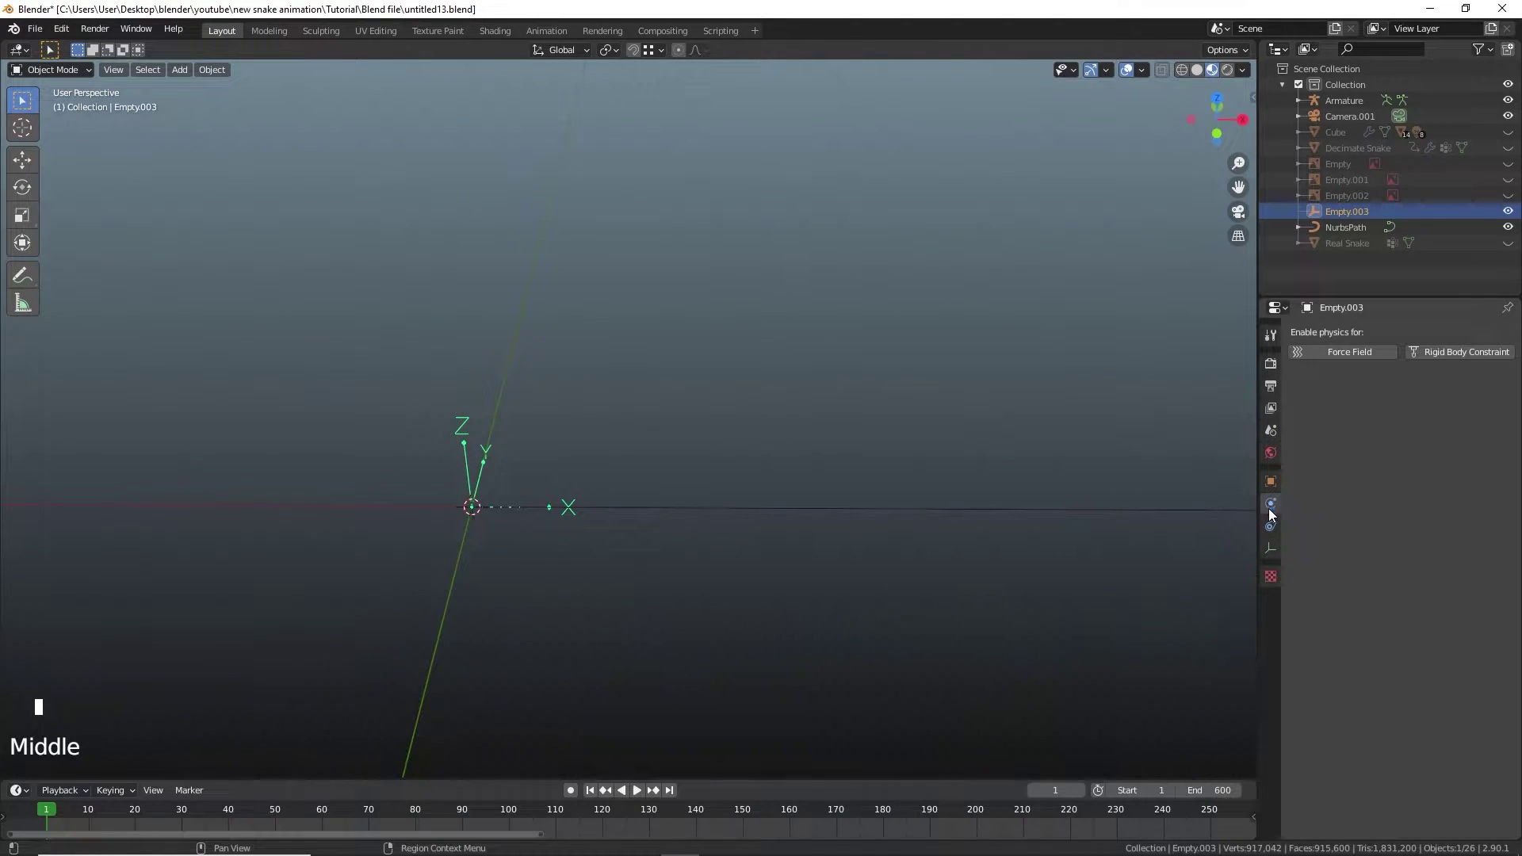
{"action": "left_click", "coordinate": [1422, 333]}
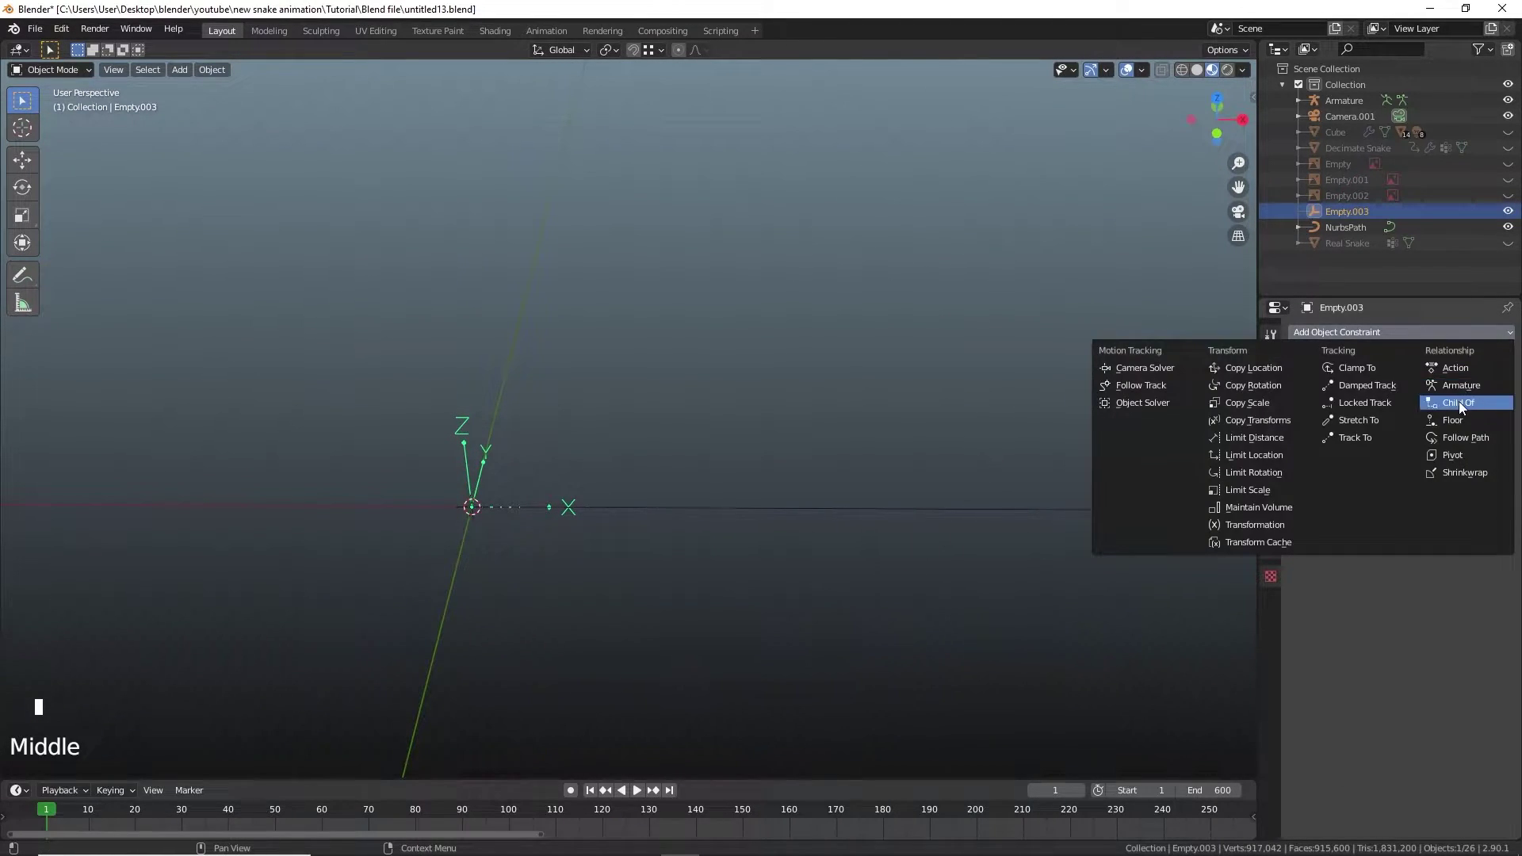
{"action": "left_click", "coordinate": [1457, 431]}
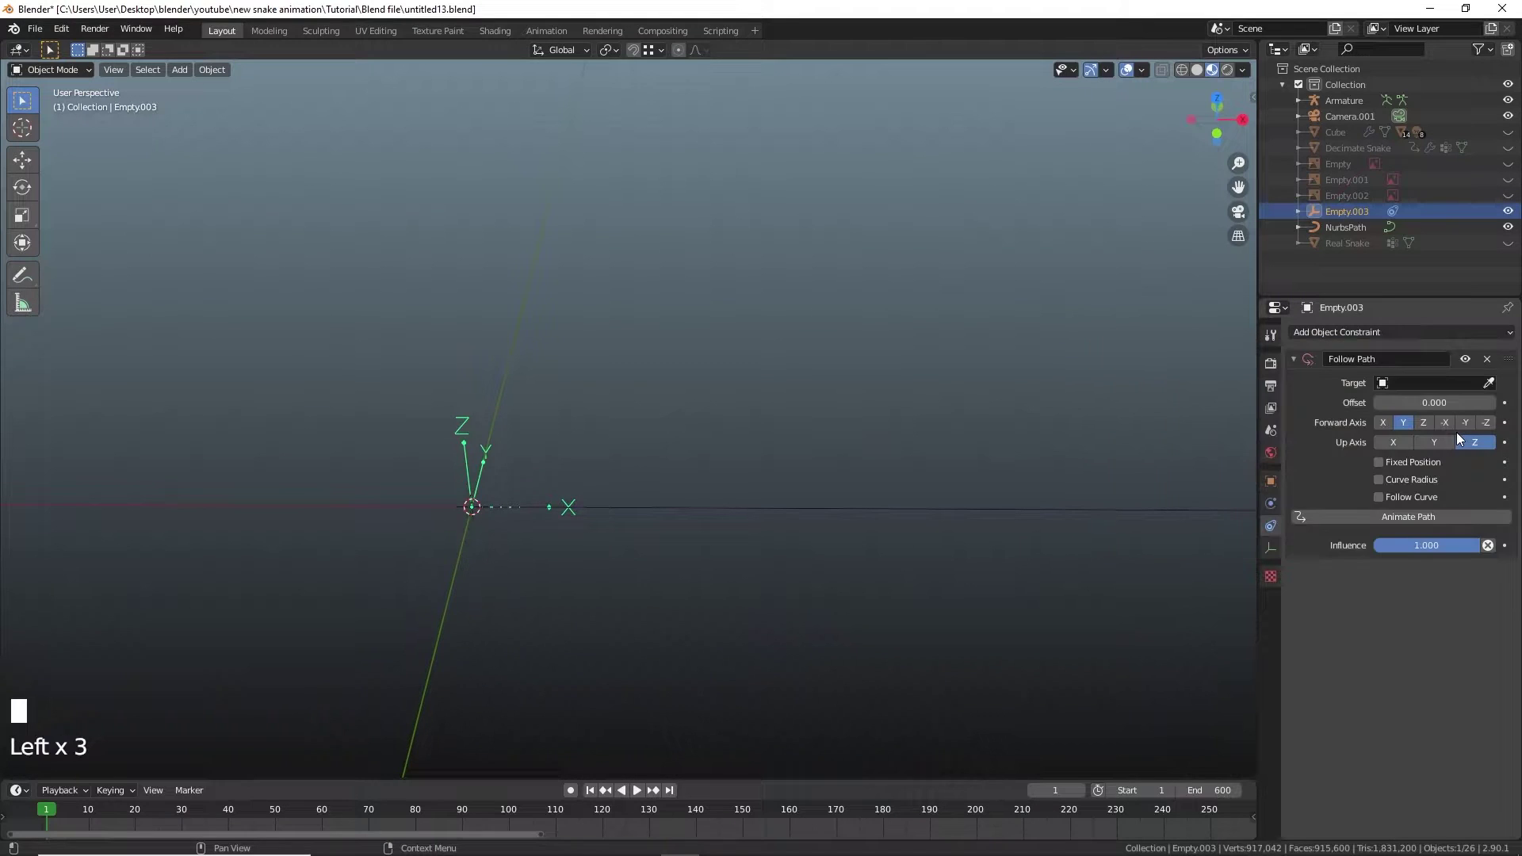
{"action": "left_click", "coordinate": [1422, 383]}
{"action": "left_click", "coordinate": [1413, 404]}
Enable Fixed Position, Curve Radius and Follow Curve on the empty's Follow Path constraint.
{"action": "middle_click_drag", "start_coordinate": [980, 494], "coordinate": [527, 473], "text": "shift"}
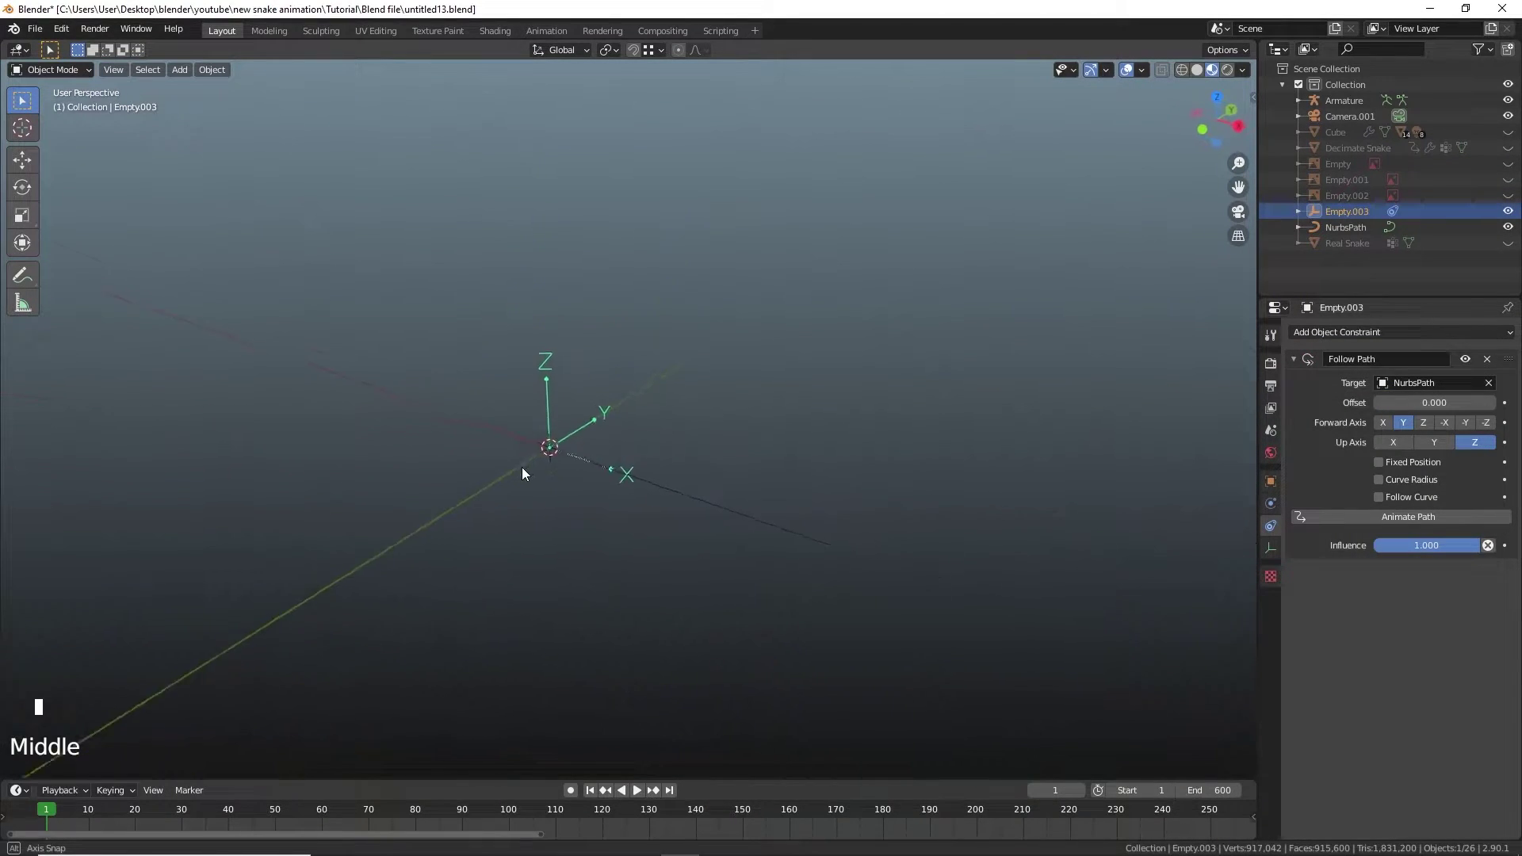
{"action": "left_click", "coordinate": [1379, 461]}
{"action": "left_click", "coordinate": [1379, 497]}
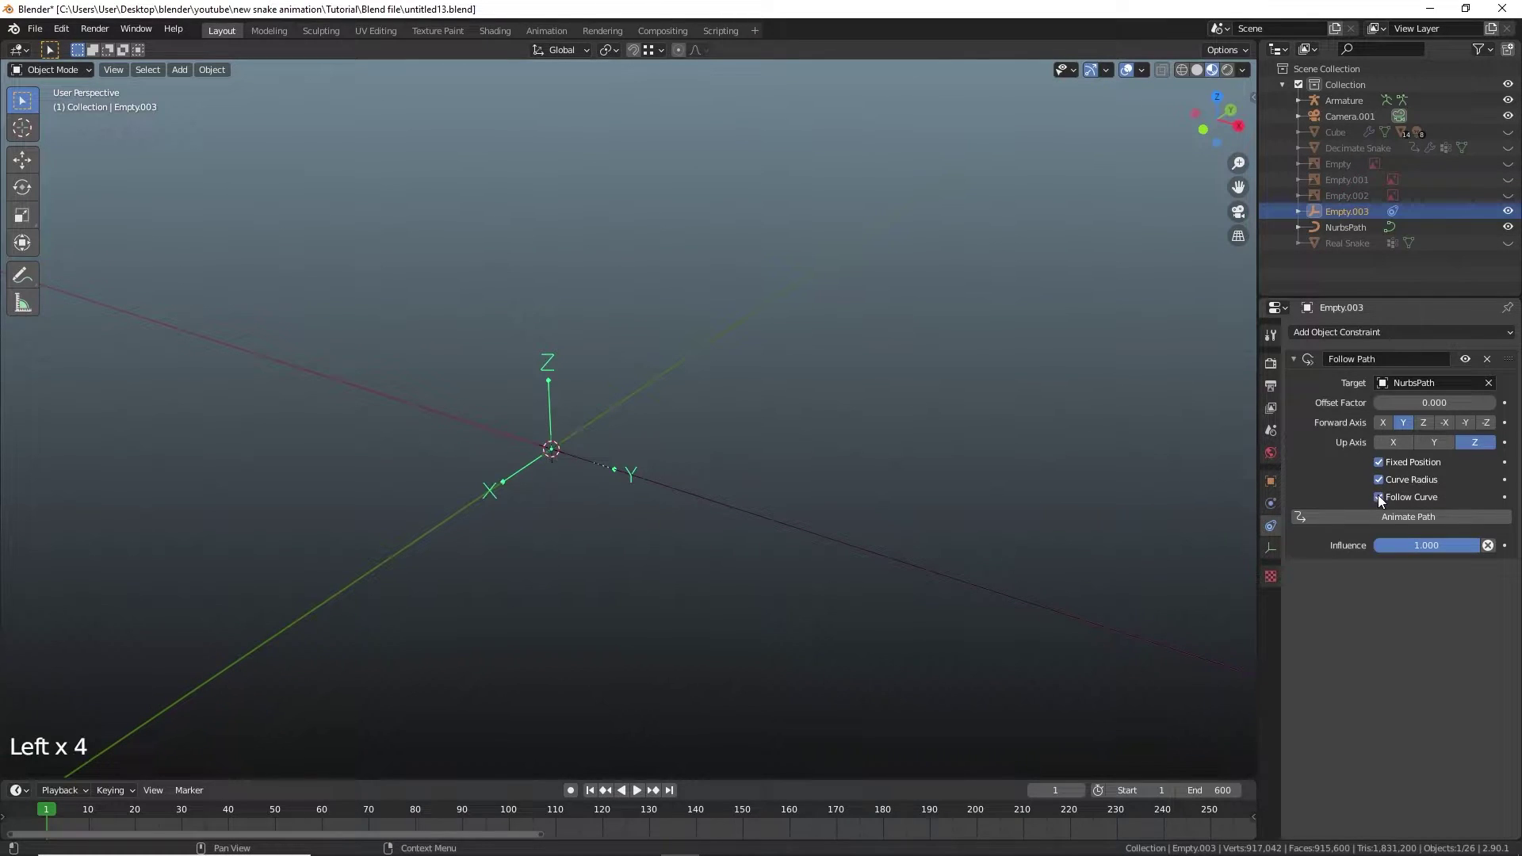
Rotate the constrained empty by -90° in top view so its X axis points along the curve.
{"action": "middle_click_drag", "start_coordinate": [999, 284], "coordinate": [1125, 175], "text": "shift"}
{"action": "left_click", "coordinate": [1216, 107]}
{"action": "middle_click_drag", "start_coordinate": [704, 416], "coordinate": [701, 410], "text": "shift"}
{"action": "type", "text": "r-90"}
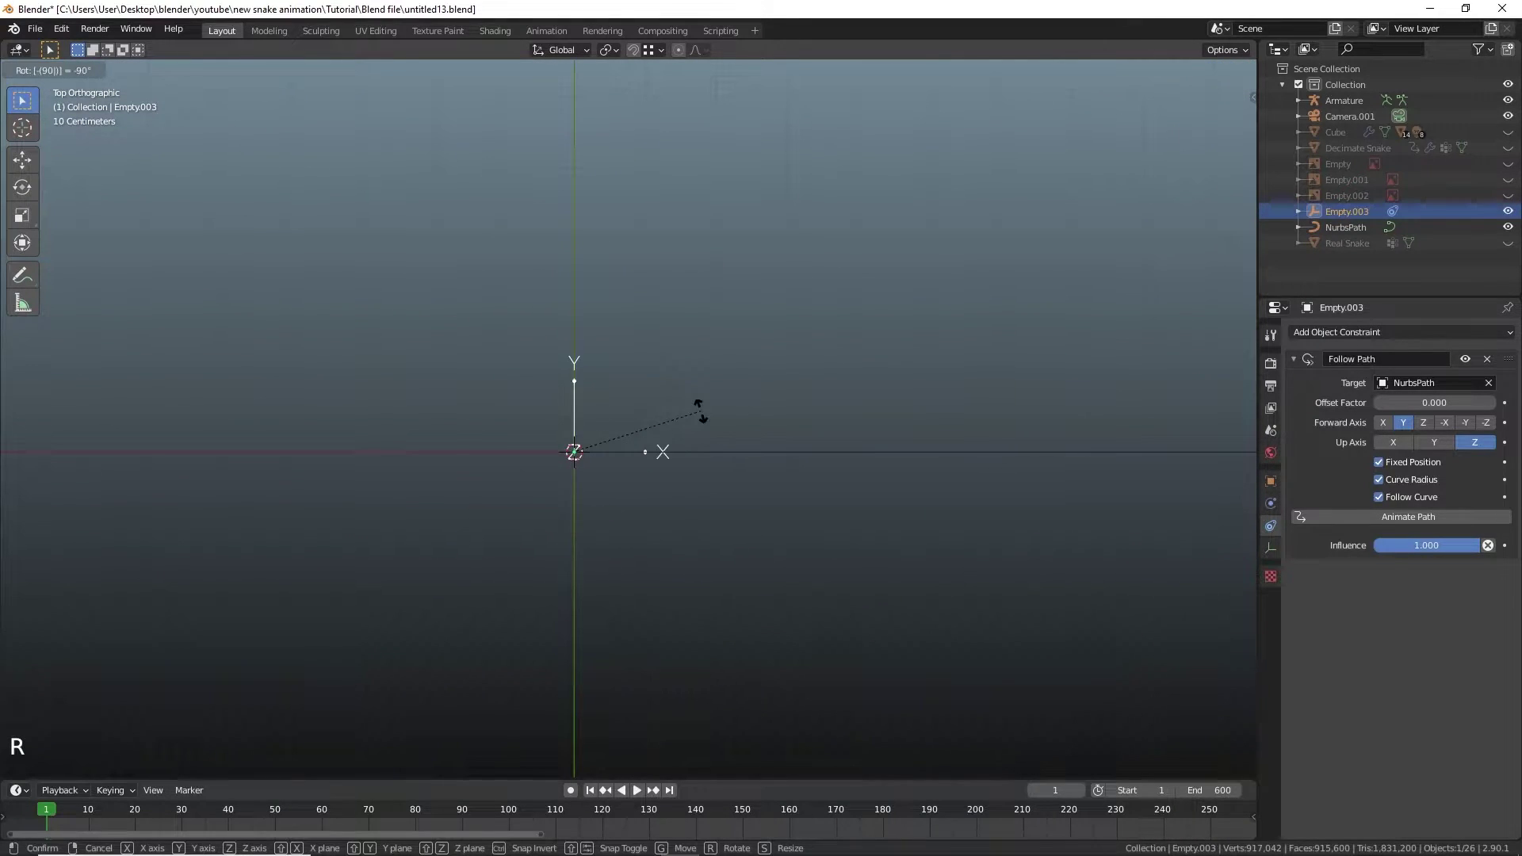
{"action": "key", "text": "Return"}
Rotate the constrained empty by -90° in right view so its Y axis points up.
{"action": "middle_click_drag", "start_coordinate": [700, 411], "coordinate": [669, 456]}
{"action": "left_click", "coordinate": [1232, 133]}
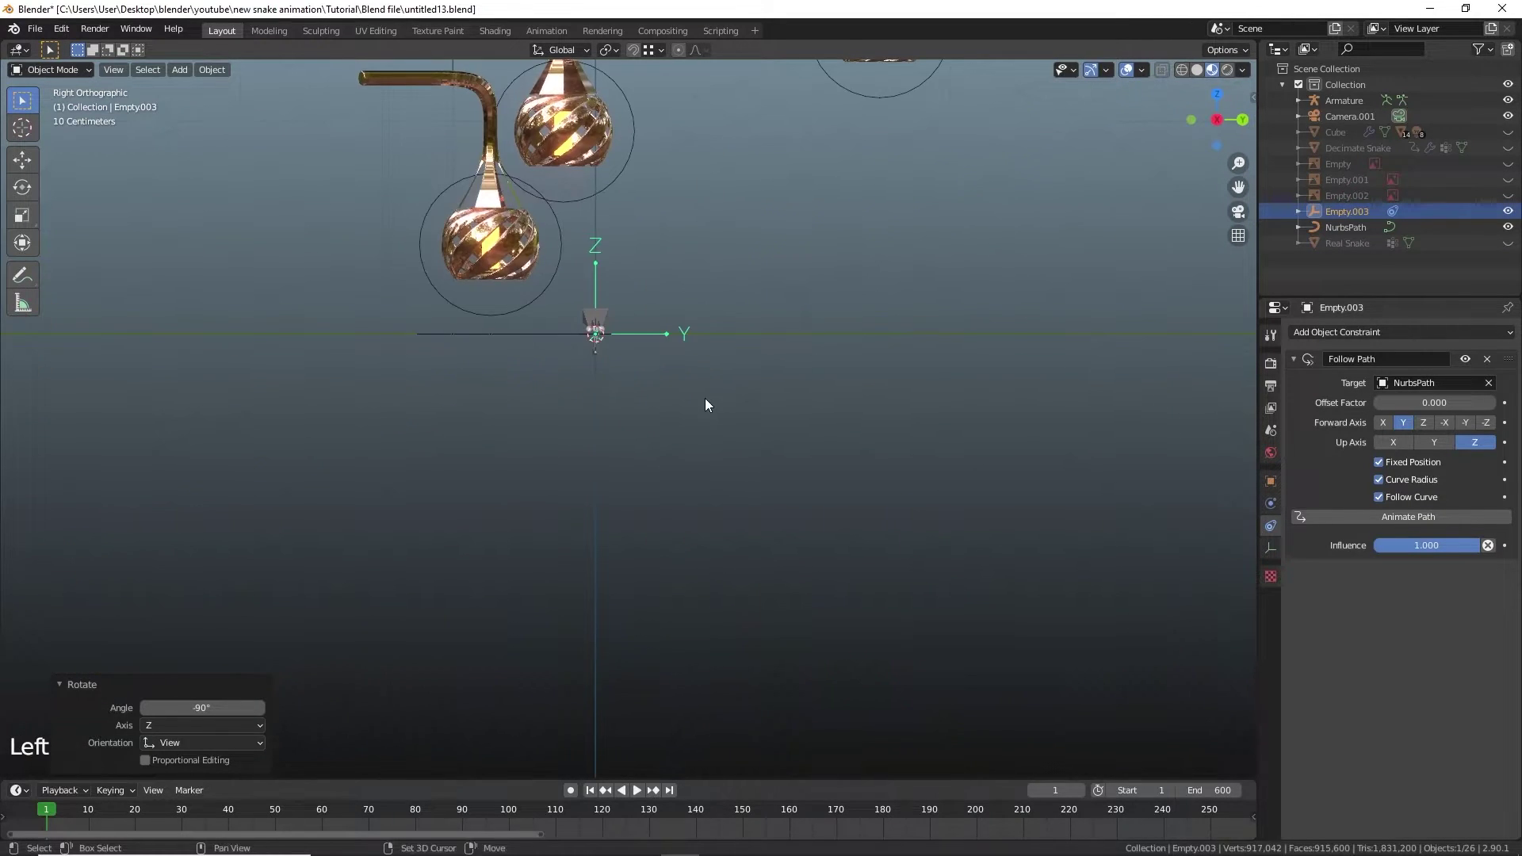
{"action": "middle_click_drag", "start_coordinate": [706, 397], "coordinate": [753, 449], "text": "shift"}
{"action": "type", "text": "r-90"}
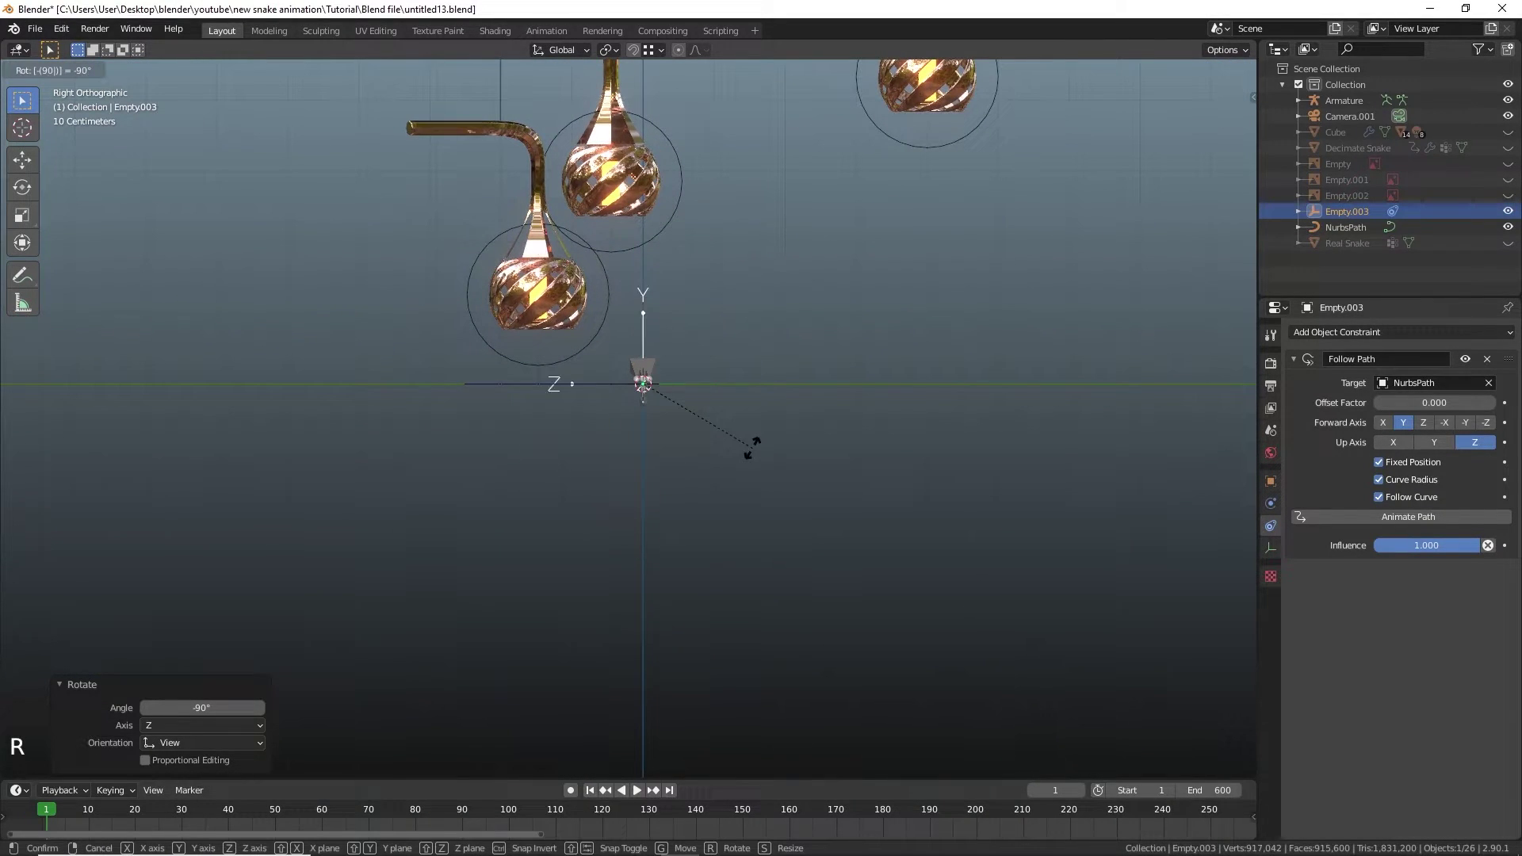
{"action": "key", "text": "Return"}
{"action": "middle_click_drag", "start_coordinate": [753, 449], "coordinate": [811, 479]}
{"action": "middle_click_drag", "start_coordinate": [707, 268], "coordinate": [708, 533]}
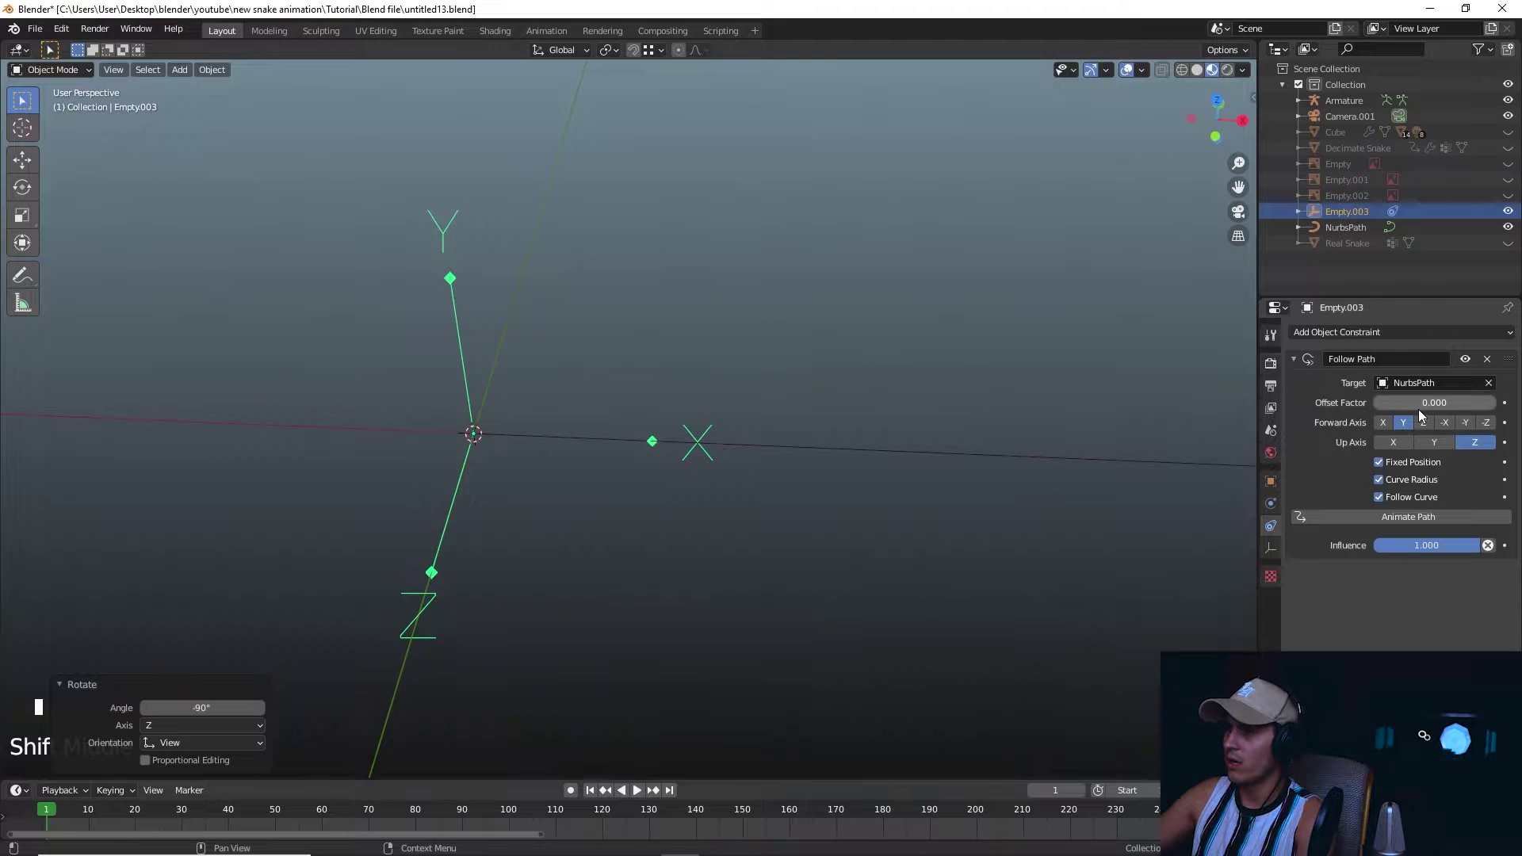
Keyframe the empty's Follow Path Offset Factor at frame 1 and duplicate the empty in place.
{"action": "key", "text": "i"}
{"action": "scroll", "coordinate": [686, 467], "scroll_direction": "down", "scroll_amount": 5}
{"action": "middle_click_drag", "start_coordinate": [687, 467], "coordinate": [700, 476], "text": "shift"}
{"action": "scroll", "coordinate": [686, 476], "scroll_direction": "up", "scroll_amount": 1}
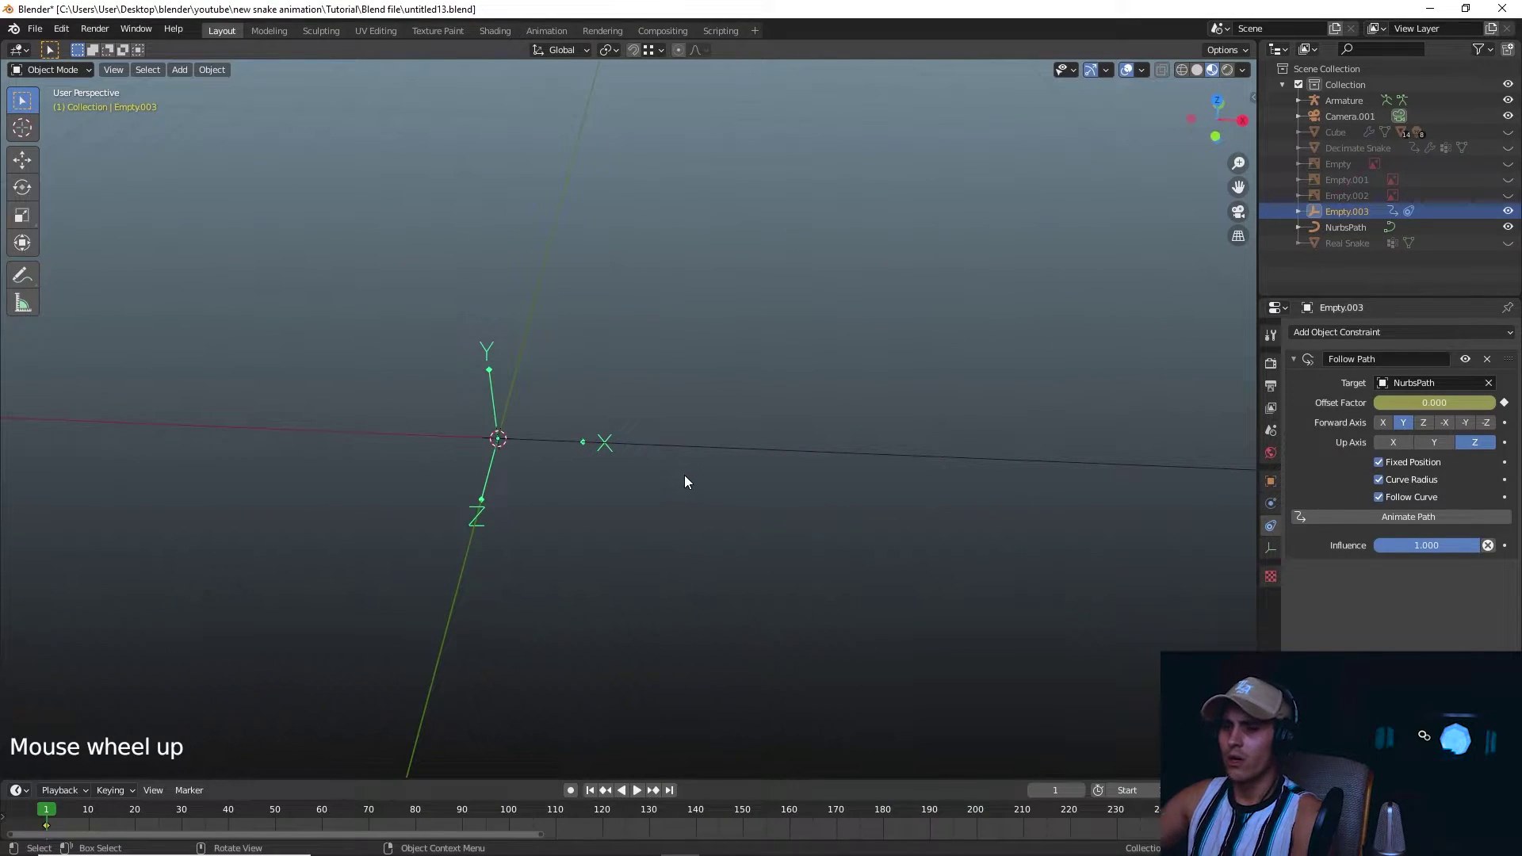
{"action": "key", "text": "shift+d"}
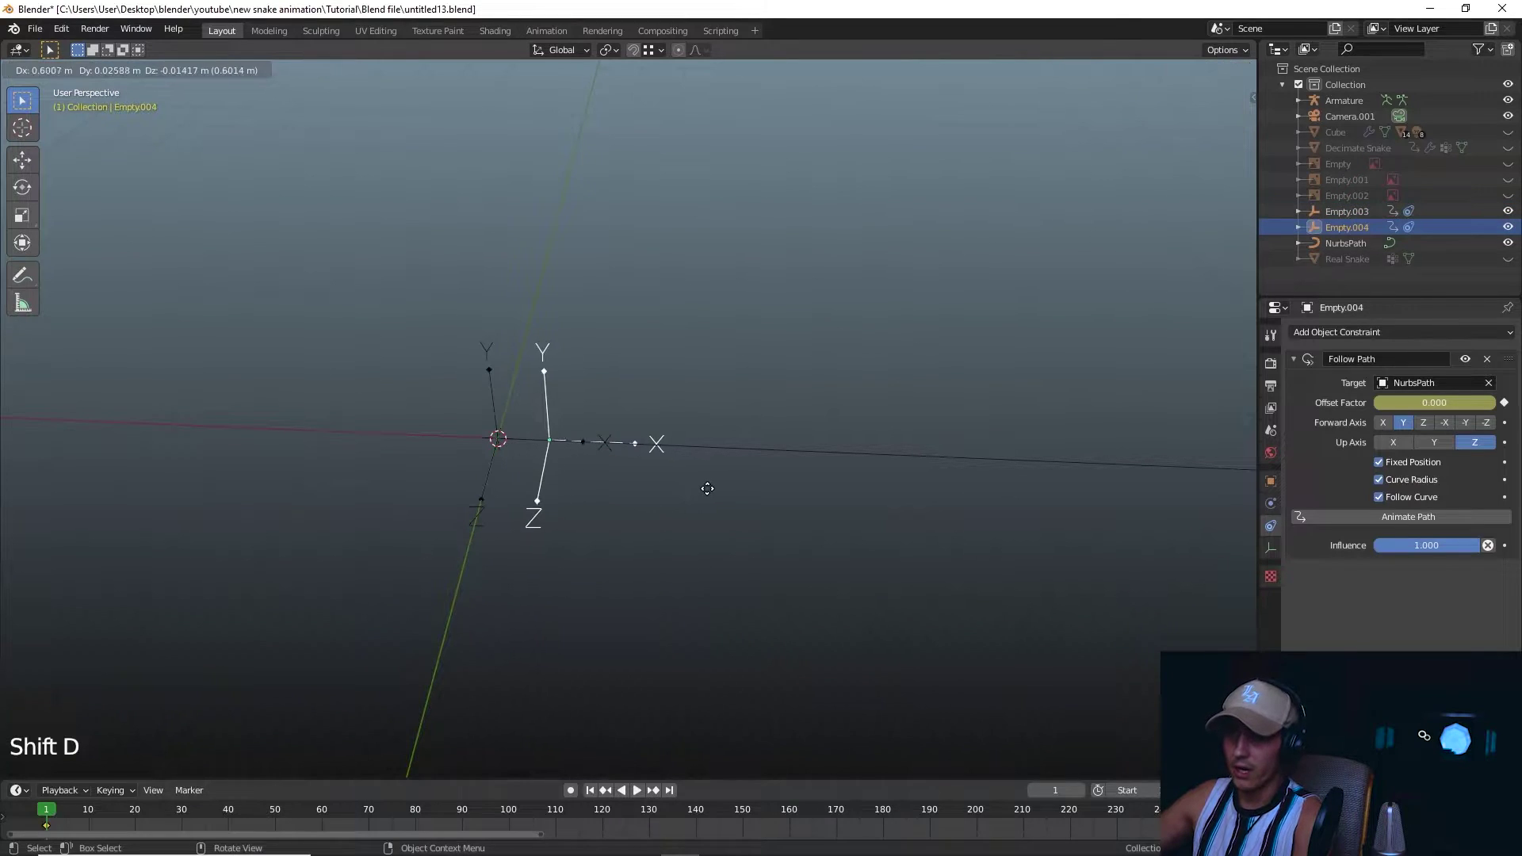
{"action": "key", "text": "Escape"}
Try Offset Factors of 0.1 and 0.01 on the duplicated empty's Follow Path constraint.
{"action": "left_click", "coordinate": [1441, 403]}
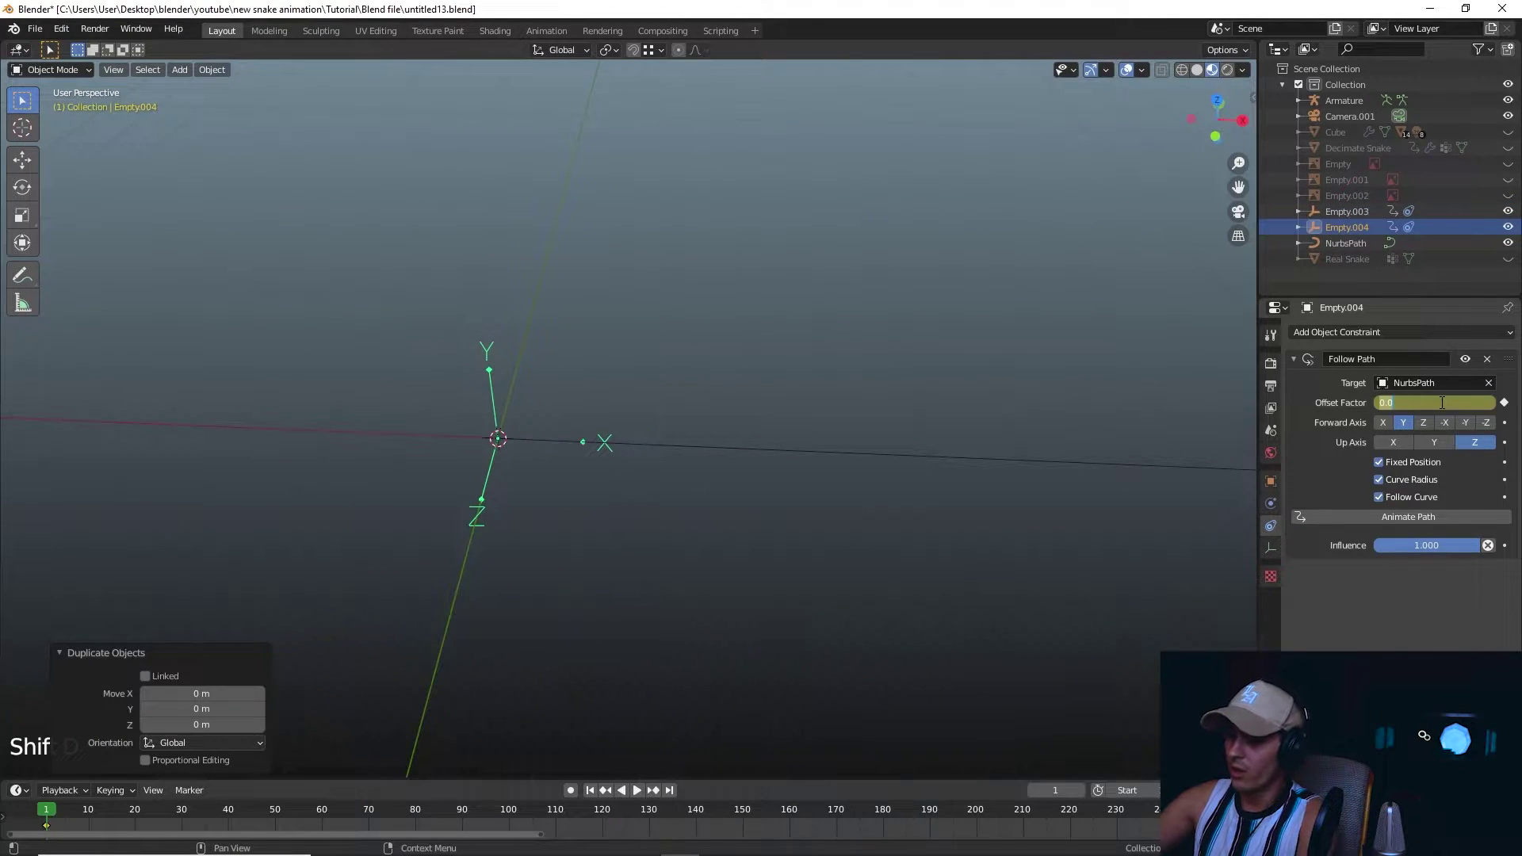
{"action": "left_click", "coordinate": [1442, 403]}
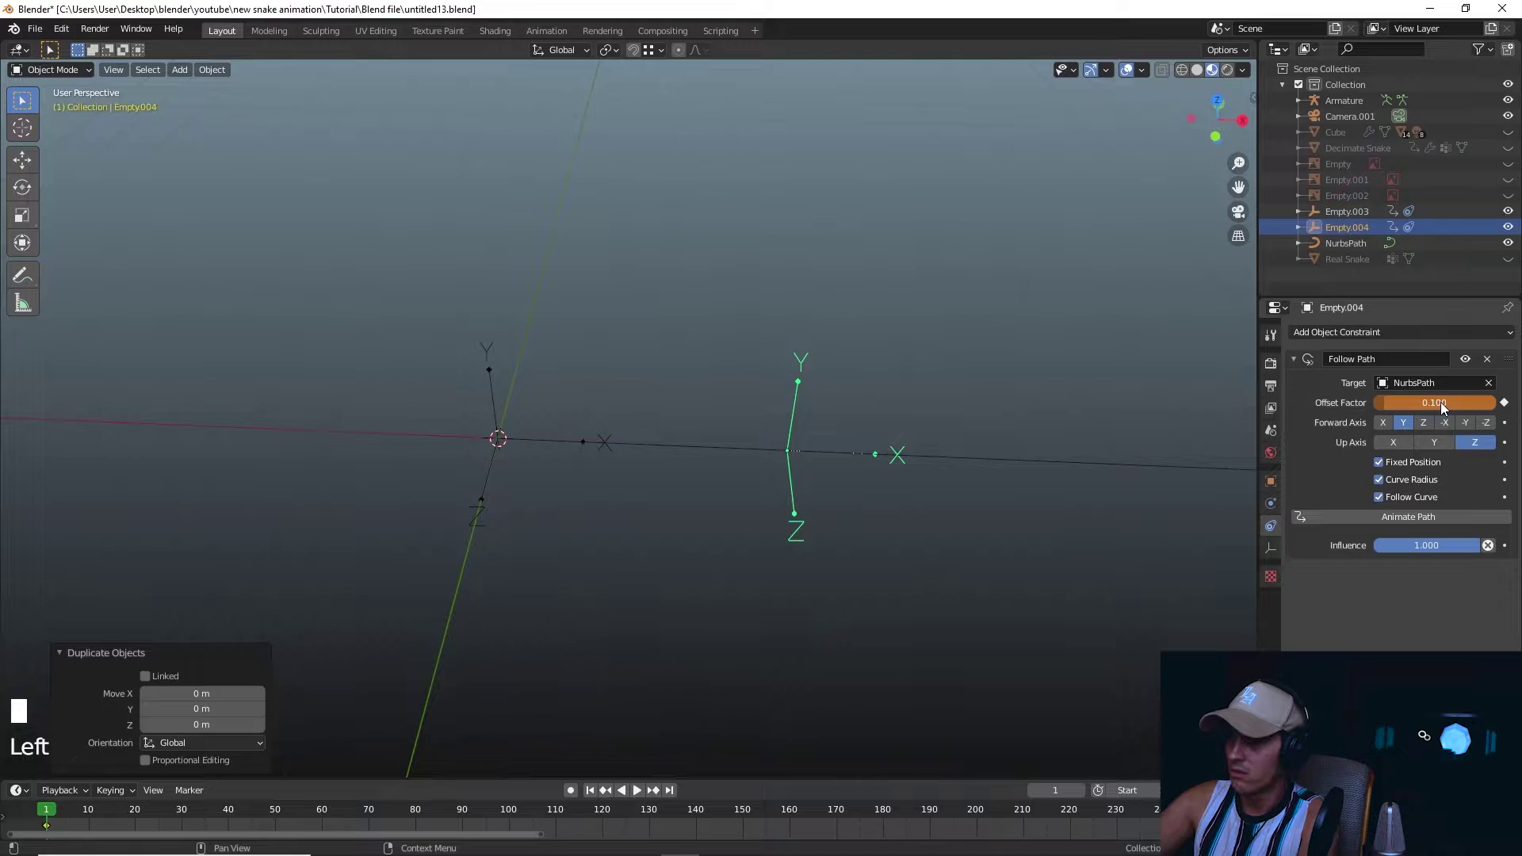
{"action": "left_click", "coordinate": [1441, 403]}
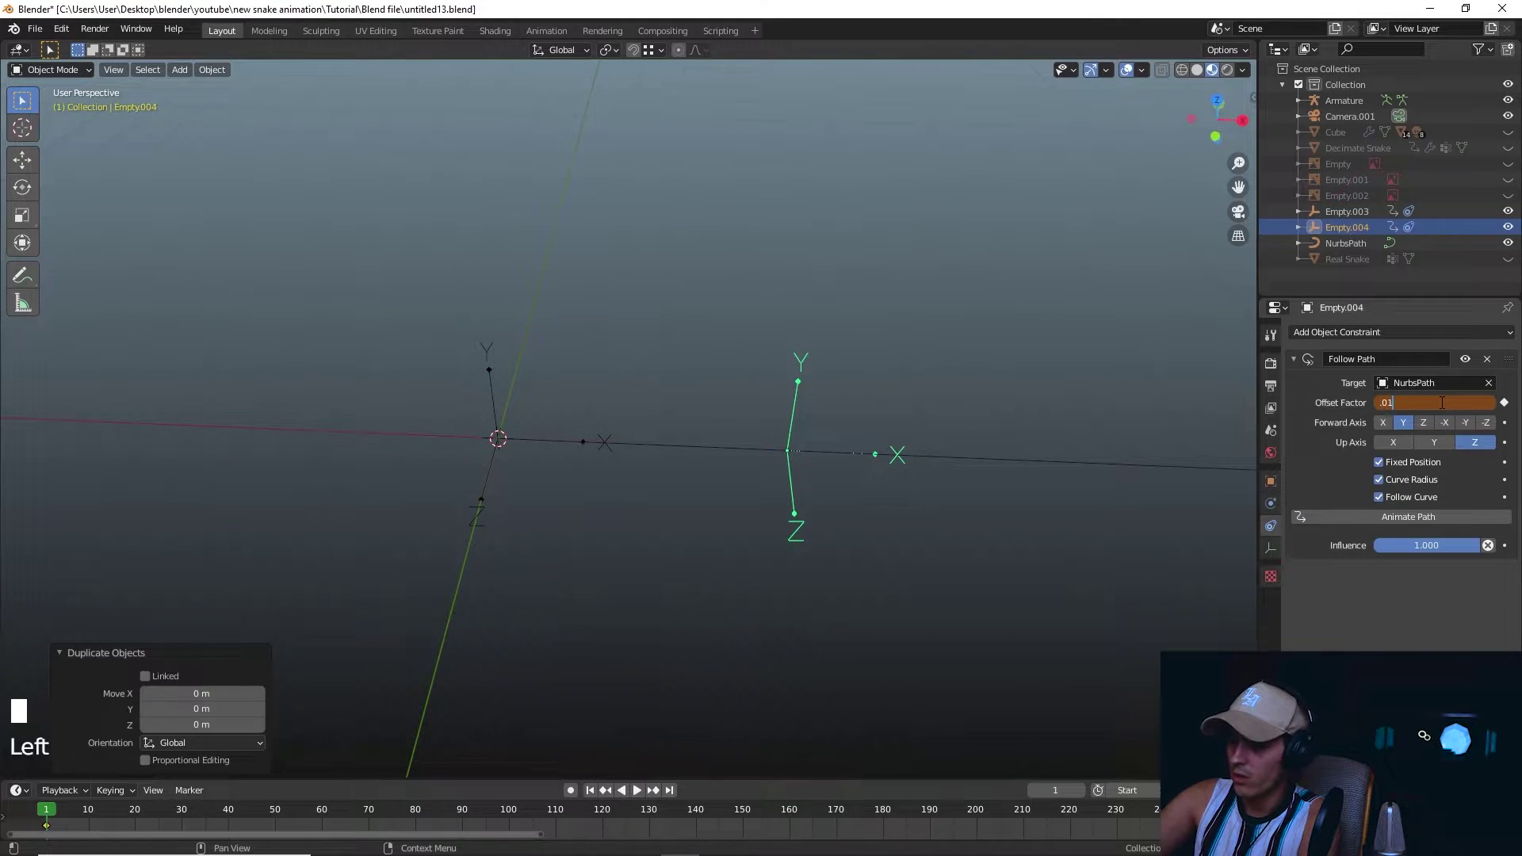
{"action": "type", "text": ".01"}
{"action": "key", "text": "Return"}
Try an Offset Factor of 0.1 again to check the duplicated empty's spacing along the path.
{"action": "scroll", "coordinate": [988, 468], "scroll_direction": "down", "scroll_amount": 8}
{"action": "middle_click_drag", "start_coordinate": [990, 469], "coordinate": [872, 495], "text": "shift"}
{"action": "scroll", "coordinate": [872, 495], "scroll_direction": "up", "scroll_amount": 3}
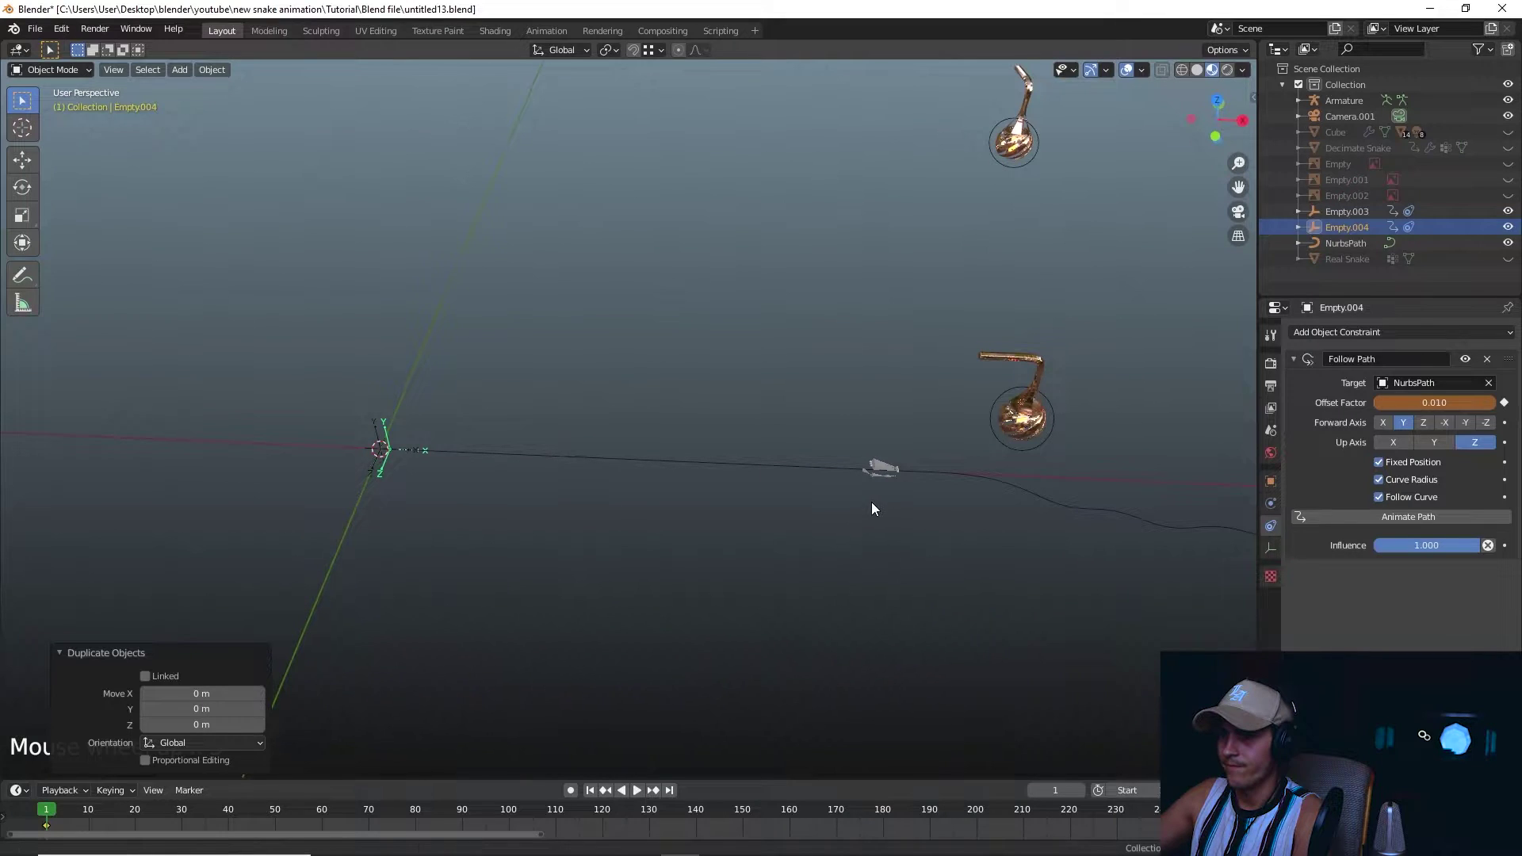
{"action": "scroll", "coordinate": [872, 502], "scroll_direction": "up", "scroll_amount": 2}
{"action": "double_click", "coordinate": [1434, 404]}
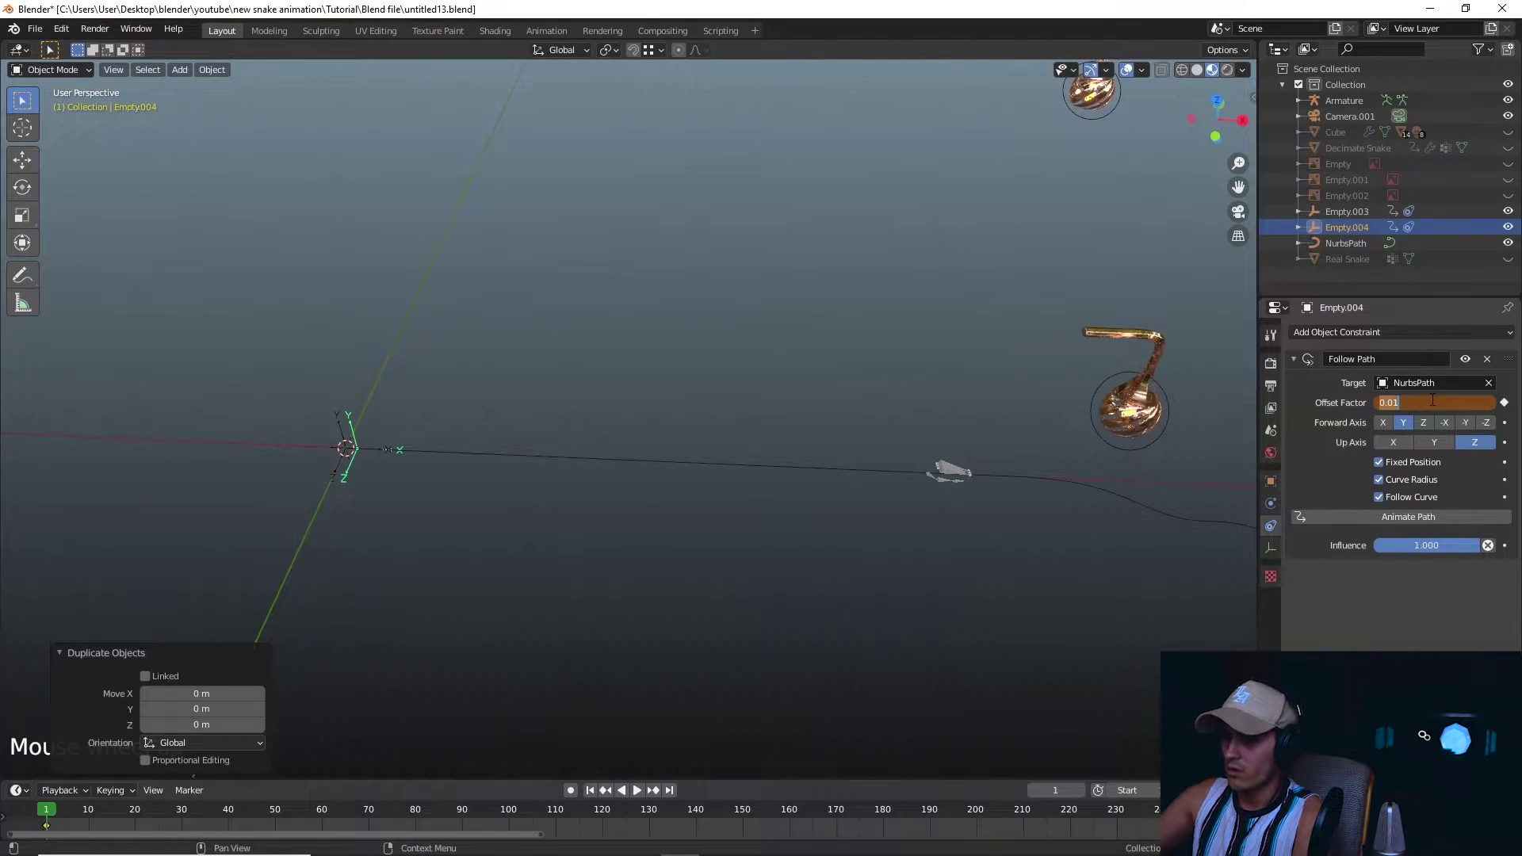
{"action": "type", "text": ".1"}
{"action": "key", "text": "Return"}
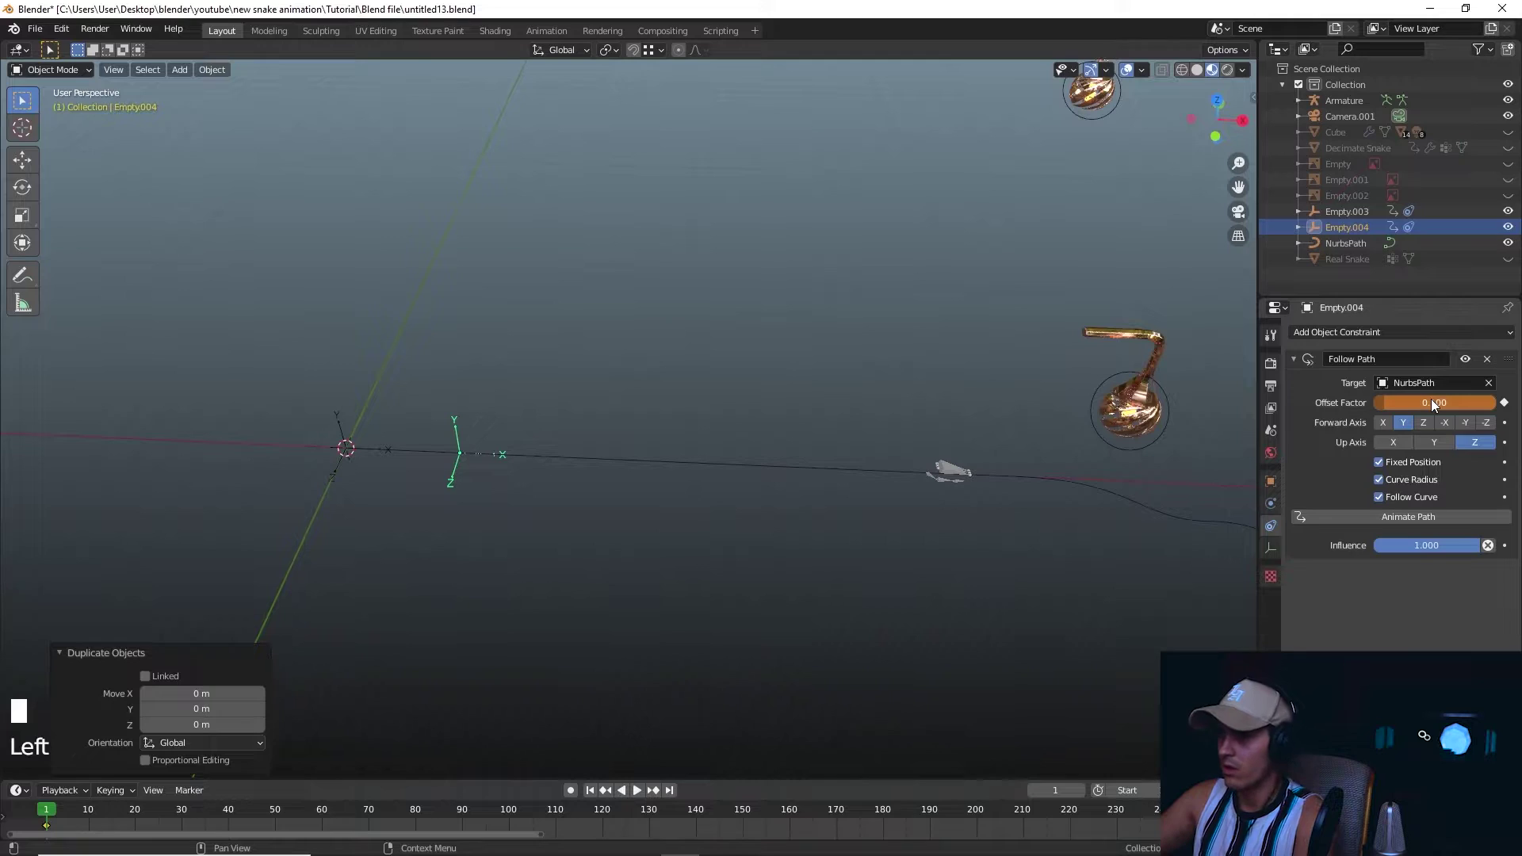
Set the duplicated empty's Offset Factor to 0.02 and keyframe it at frame 1.
{"action": "double_click", "coordinate": [1433, 404]}
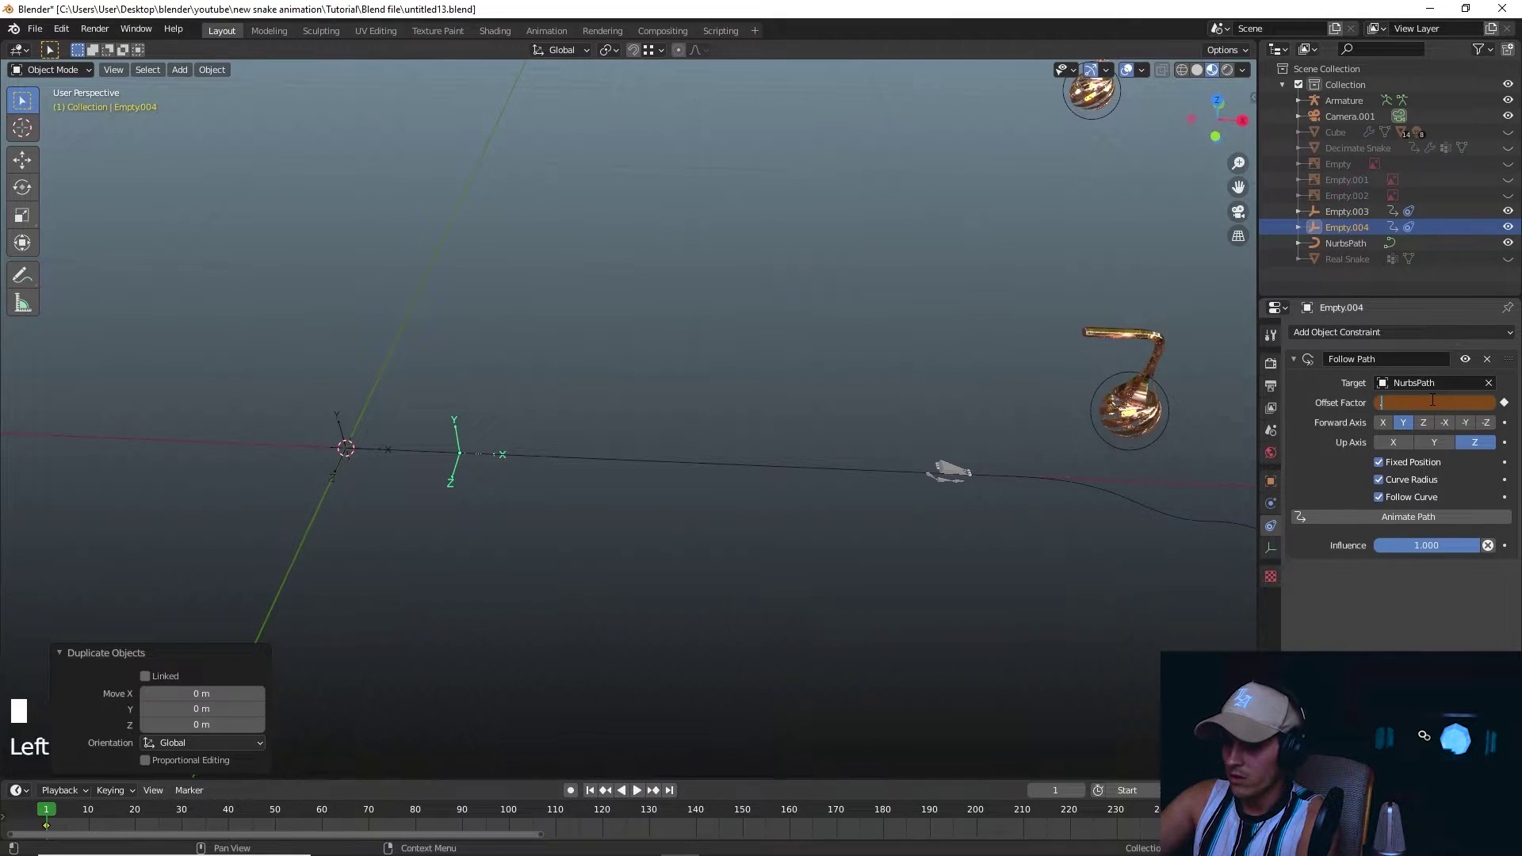
{"action": "left_click", "coordinate": [1433, 402]}
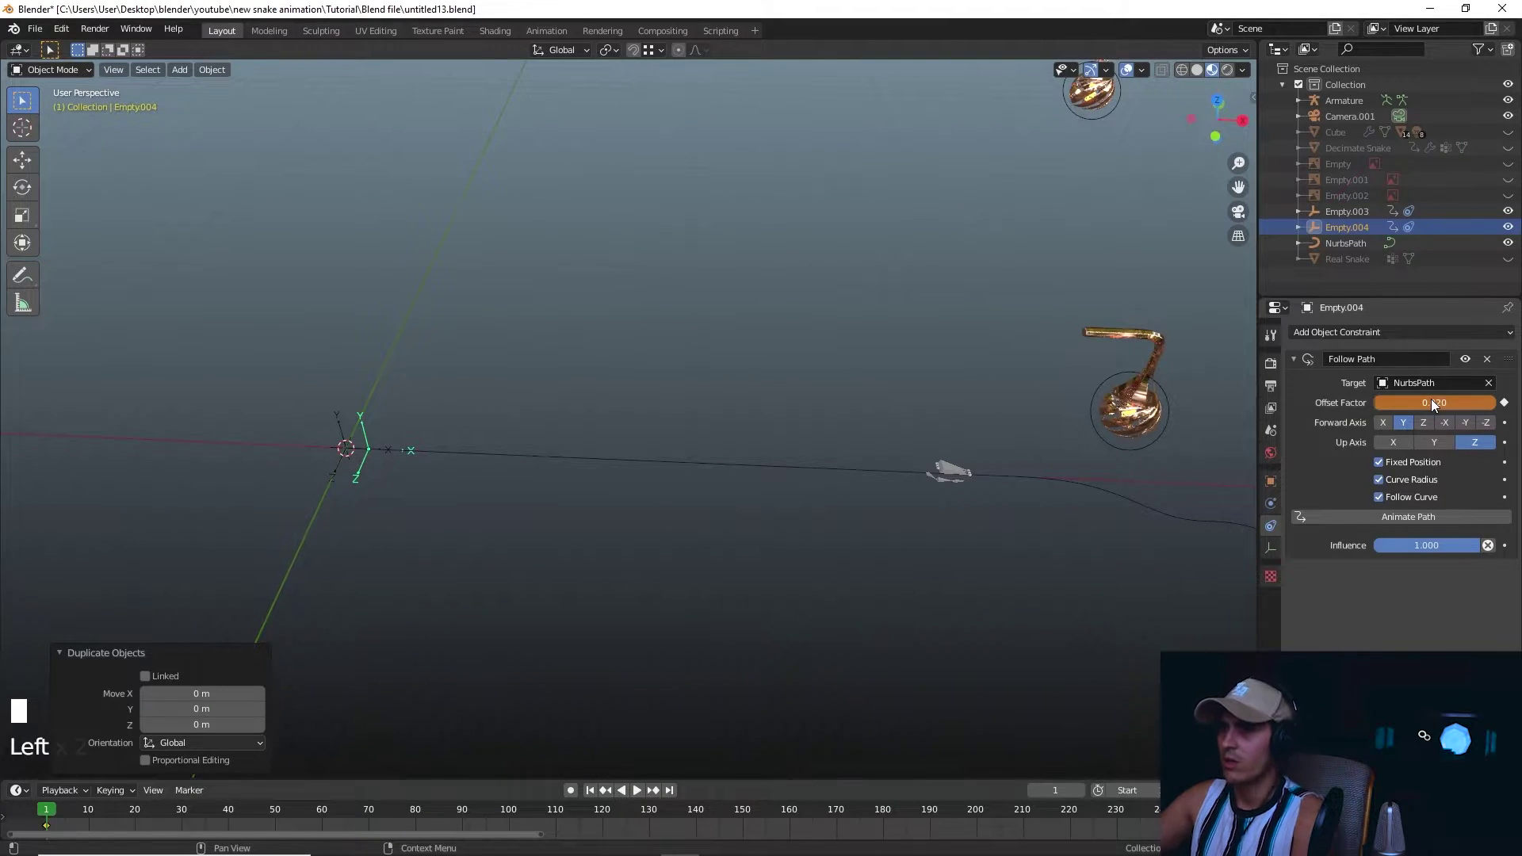
{"action": "middle_click_drag", "start_coordinate": [629, 483], "coordinate": [746, 488], "text": "shift"}
{"action": "scroll", "coordinate": [906, 482], "scroll_direction": "up", "scroll_amount": 2}
{"action": "scroll", "coordinate": [746, 489], "scroll_direction": "down", "scroll_amount": 3}
{"action": "middle_click_drag", "start_coordinate": [859, 496], "coordinate": [665, 503], "text": "shift"}
{"action": "middle_click_drag", "start_coordinate": [905, 514], "coordinate": [751, 521], "text": "shift"}
{"action": "middle_click_drag", "start_coordinate": [447, 539], "coordinate": [749, 521], "text": "shift"}
{"action": "scroll", "coordinate": [749, 521], "scroll_direction": "up", "scroll_amount": 1}
{"action": "middle_click_drag", "start_coordinate": [507, 536], "coordinate": [690, 531], "text": "shift"}
{"action": "scroll", "coordinate": [690, 531], "scroll_direction": "up", "scroll_amount": 1}
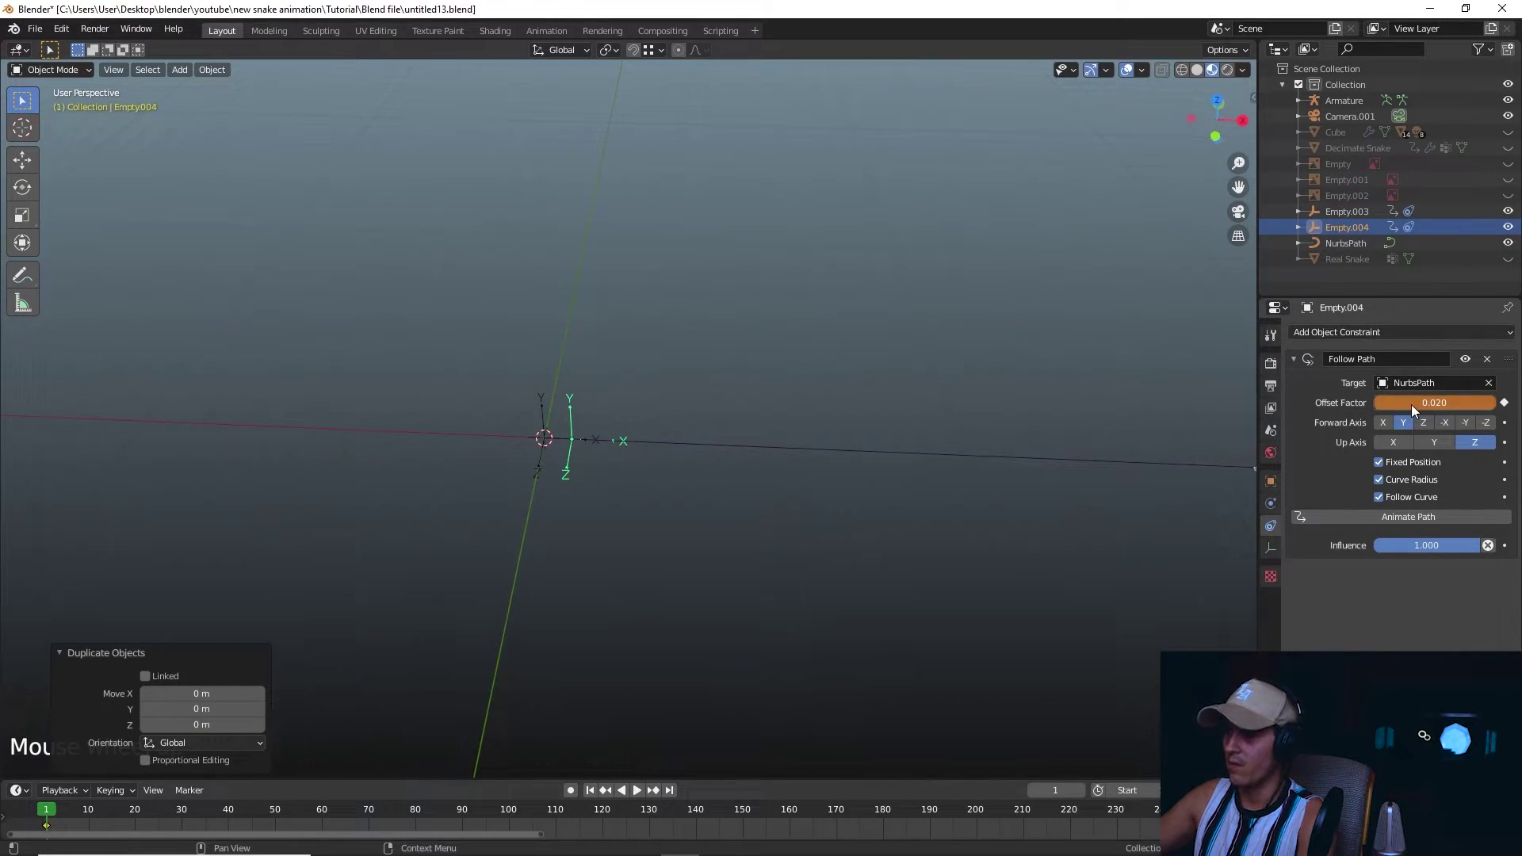
{"action": "key", "text": "i"}
Duplicate the empty in place, raise the copy's Follow Path Offset Factor by one spacing and keyframe it at frame 1.
{"action": "middle_click_drag", "start_coordinate": [976, 437], "coordinate": [949, 436], "text": "shift"}
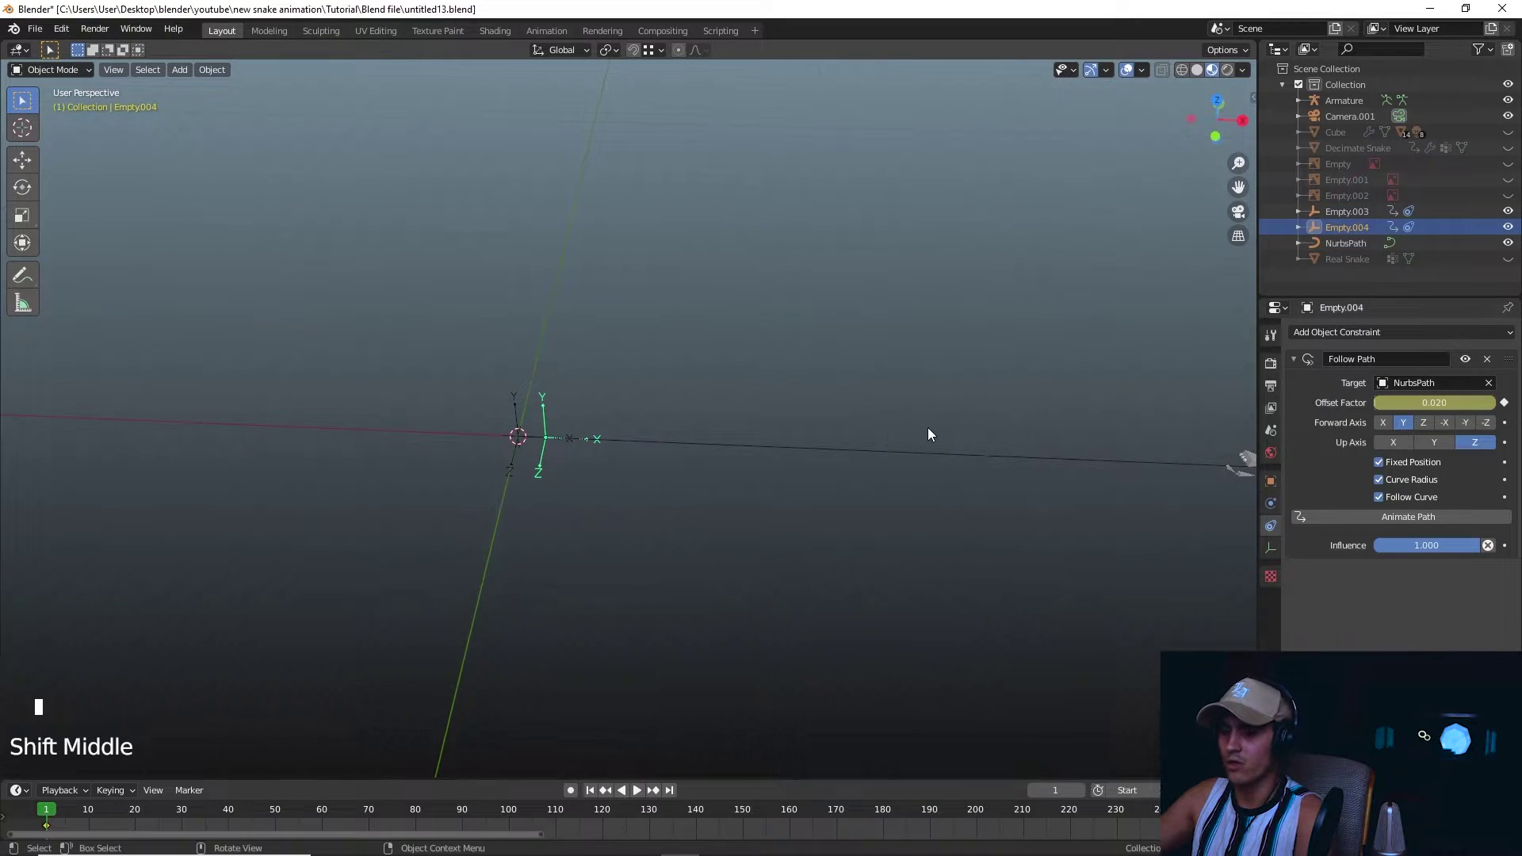
{"action": "key", "text": "shift+d"}
{"action": "key", "text": "Escape"}
{"action": "double_click", "coordinate": [1437, 403]}
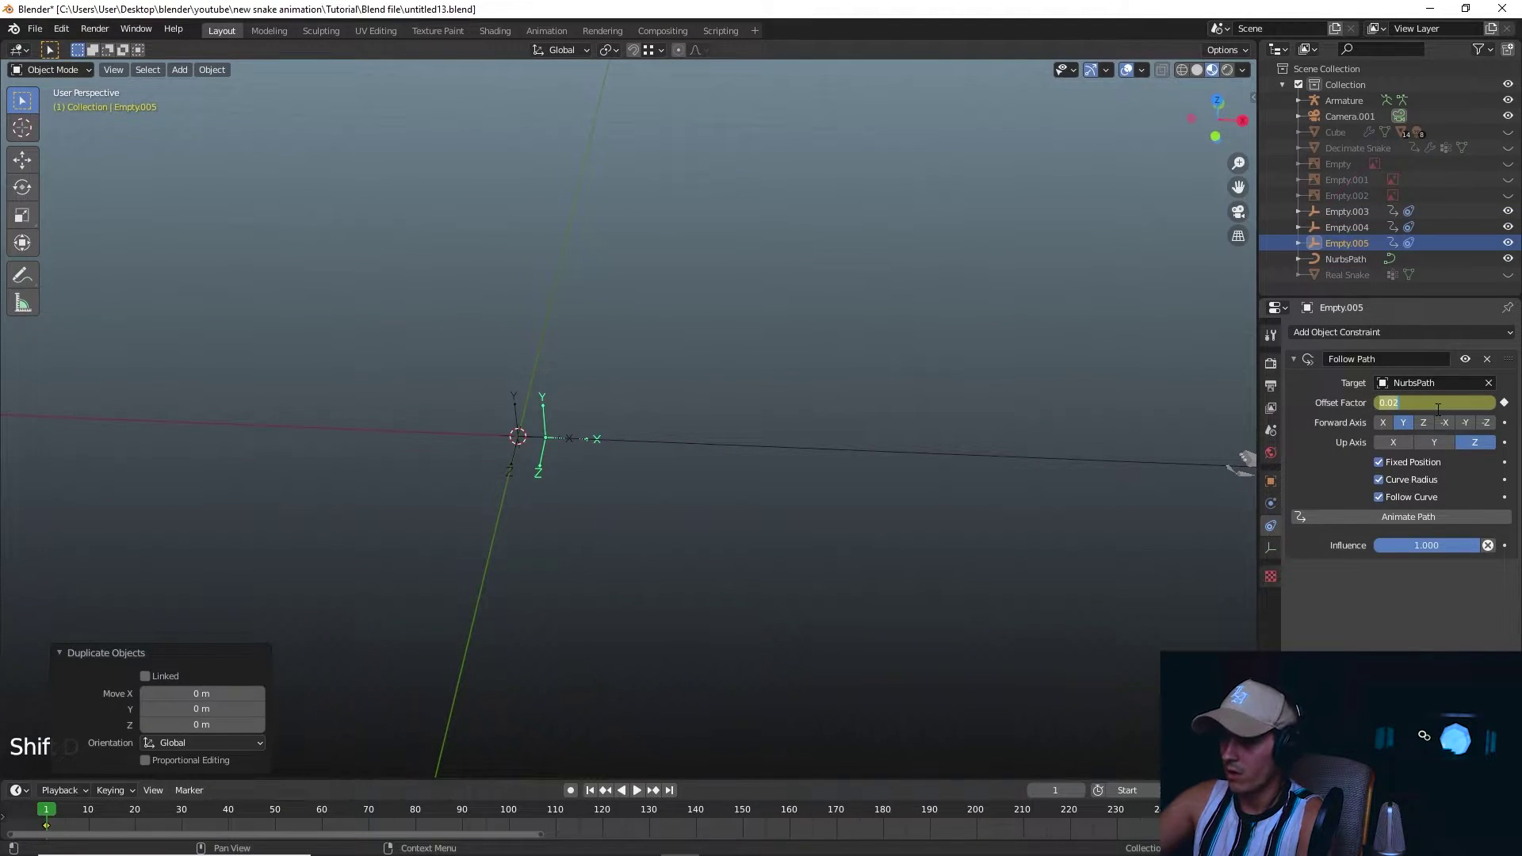
{"action": "key", "text": "Return"}
{"action": "key", "text": "i"}
Duplicate the newest empty in place, set its Offset Factor to 0.06 and keyframe it at frame 1.
{"action": "key", "text": "shift+d"}
{"action": "key", "text": "Escape"}
{"action": "double_click", "coordinate": [1386, 403]}
{"action": "type", "text": ".06"}
{"action": "key", "text": "Return"}
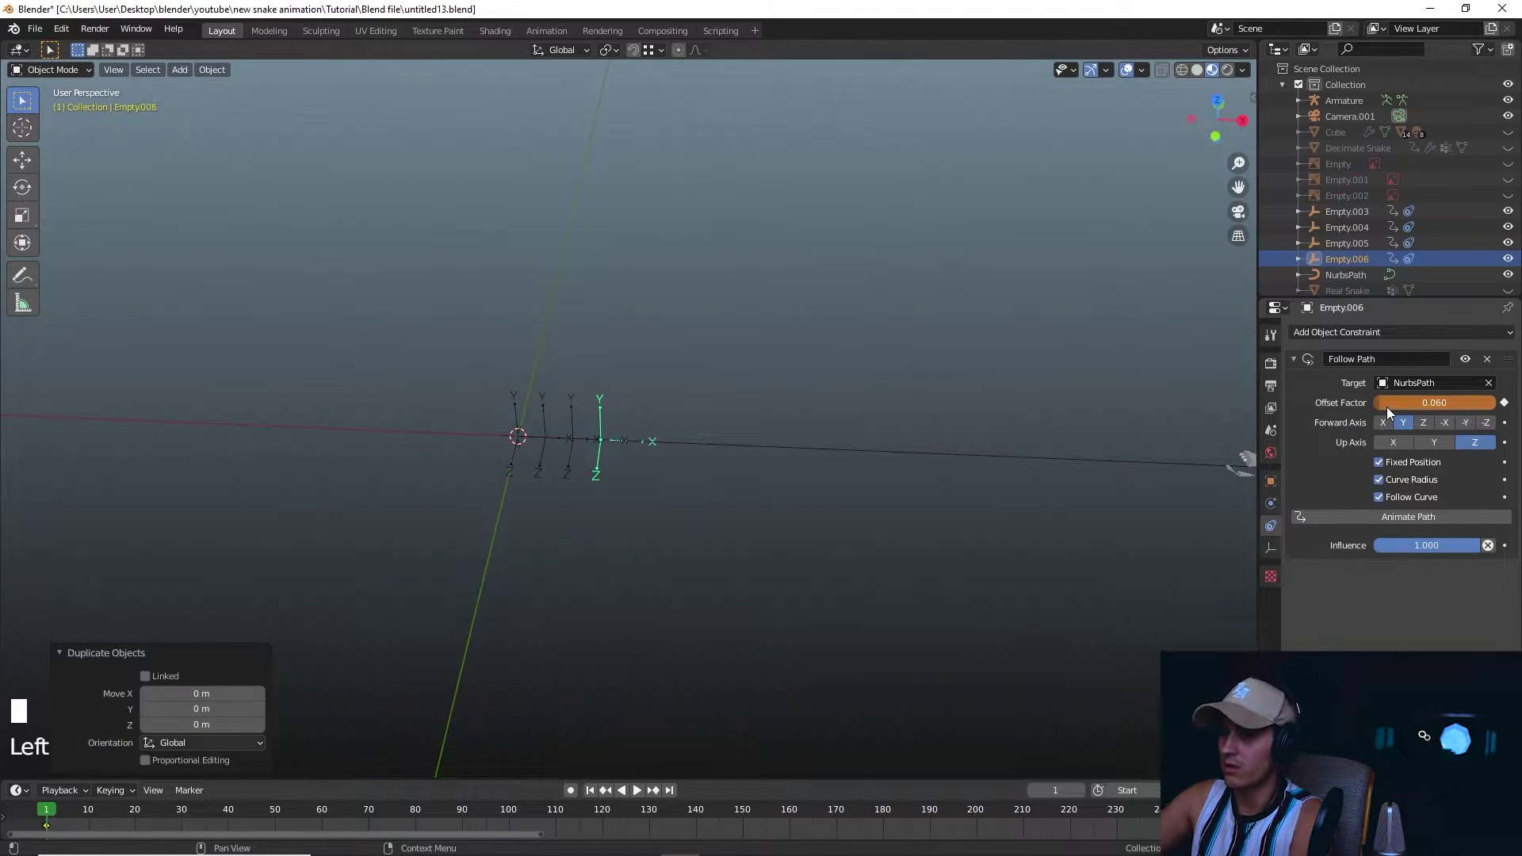
{"action": "key", "text": "i"}
Duplicate the 0.06 empty in place, move the copy one spacing along the path with Offset Factor and keyframe it.
{"action": "key", "text": "shift+d"}
{"action": "key", "text": "Escape"}
{"action": "double_click", "coordinate": [1421, 403]}
{"action": "key", "text": "Return"}
{"action": "key", "text": "i"}
Duplicate the last empty of the chain in place and set its Offset Factor to 0.10.
{"action": "key", "text": "shift+d"}
{"action": "key", "text": "Escape"}
{"action": "double_click", "coordinate": [1420, 402]}
{"action": "type", "text": ".10"}
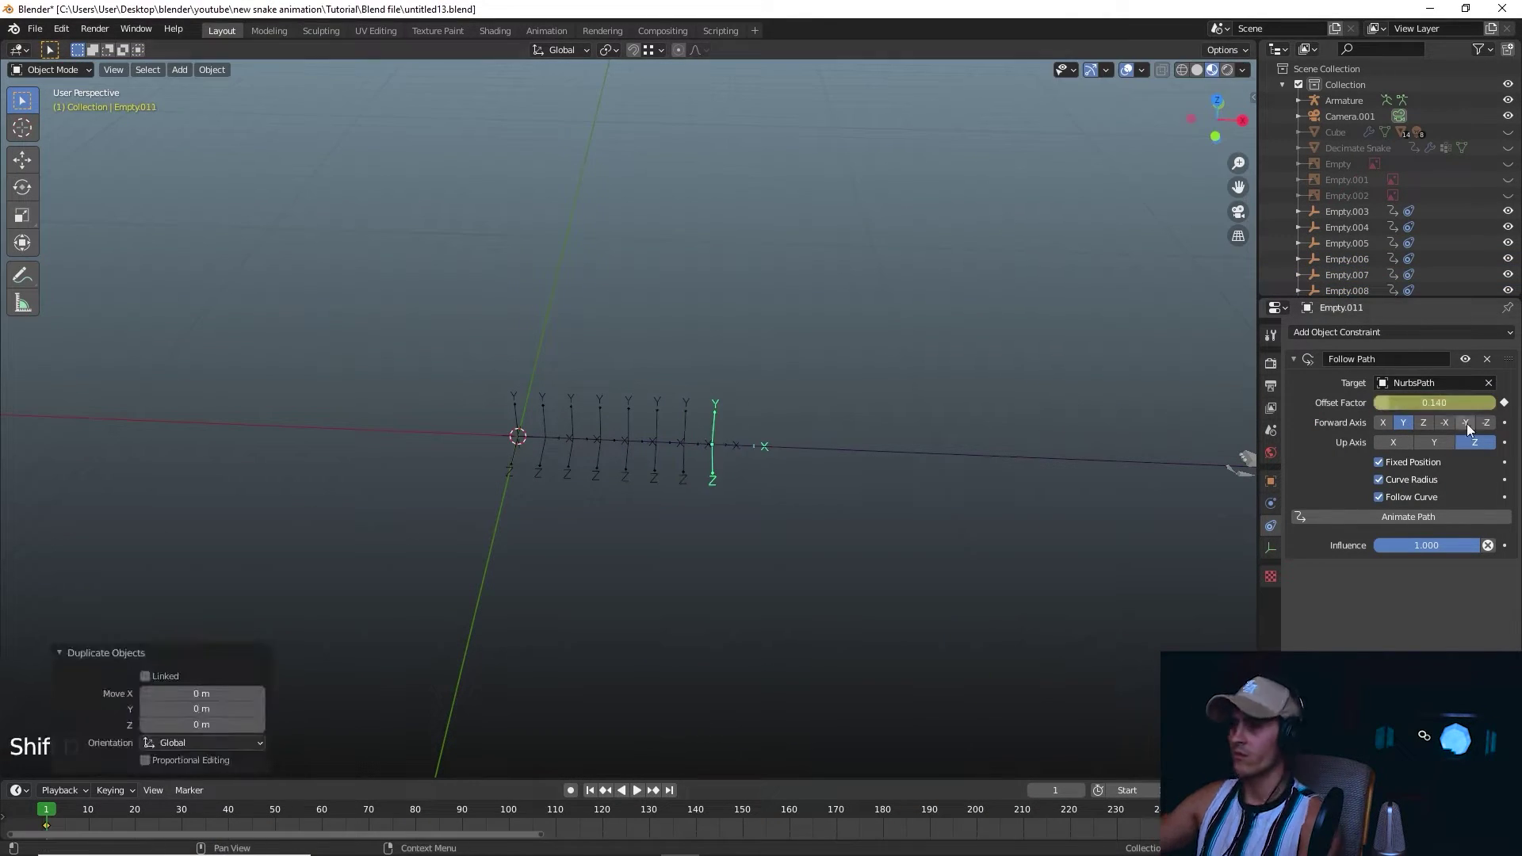
Set the newest duplicate's Offset Factor to 0.22 and keyframe it at frame 1.
{"action": "double_click", "coordinate": [1431, 406]}
{"action": "type", "text": ".22"}
{"action": "key", "text": "Return"}
{"action": "key", "text": "i"}
Continue the chain with in-place duplicates of the last empty, raising and keyframing each copy's Offset Factor at frame 1.
{"action": "key", "text": "shift+d"}
{"action": "key", "text": "Escape"}
{"action": "double_click", "coordinate": [1407, 402]}
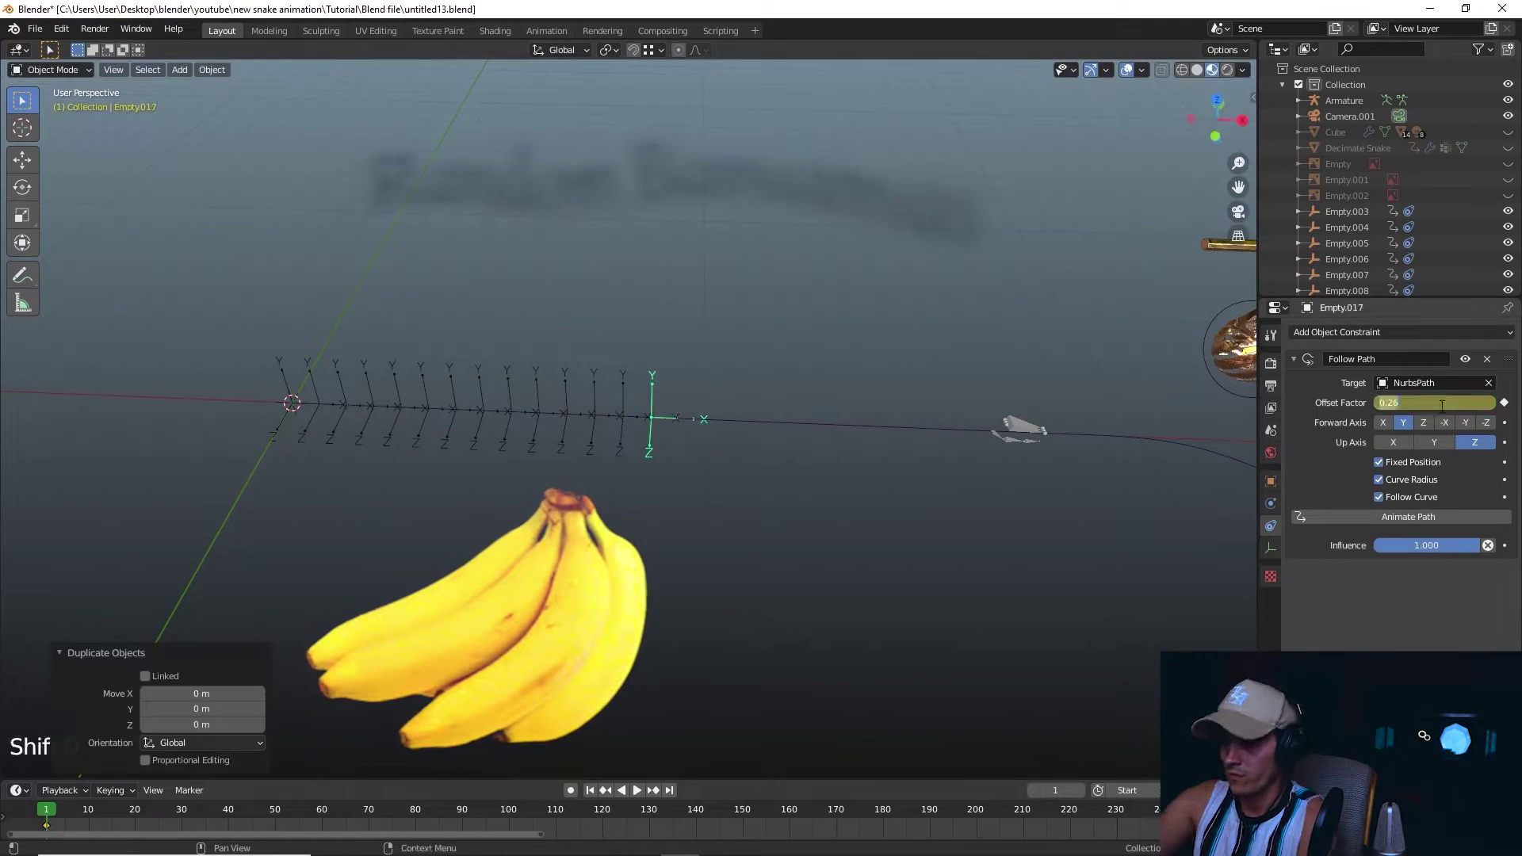
{"action": "key", "text": "Return"}
{"action": "key", "text": "i"}
{"action": "key", "text": "shift+d"}
{"action": "key", "text": "Escape"}
{"action": "double_click", "coordinate": [1427, 404]}
{"action": "key", "text": "Return"}
{"action": "key", "text": "i"}
Extend the chain of empties toward the armature with more duplicates, each with a higher keyframed Offset Factor.
{"action": "key", "text": "shift+d"}
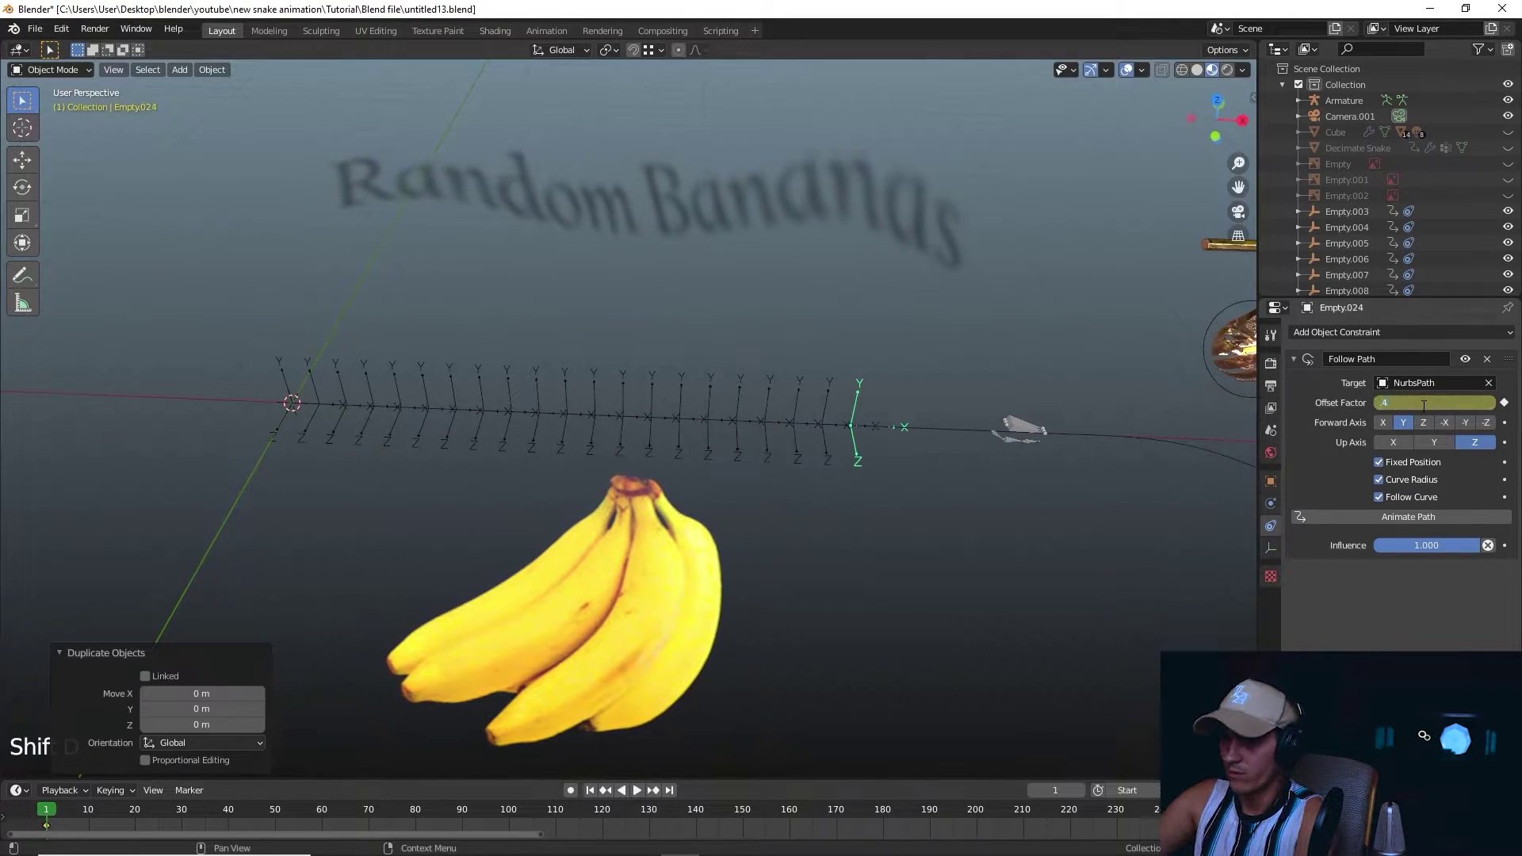
{"action": "middle_click_drag", "start_coordinate": [983, 452], "coordinate": [781, 448], "text": "shift"}
{"action": "double_click", "coordinate": [1449, 406]}
{"action": "key", "text": "shift+d"}
{"action": "key", "text": "Escape"}
{"action": "double_click", "coordinate": [1433, 406]}
{"action": "key", "text": "i"}
Duplicate the last empty beside the armature in place and set its Offset Factor to 0.495.
{"action": "scroll", "coordinate": [863, 473], "scroll_direction": "up", "scroll_amount": 5}
{"action": "key", "text": "shift+d"}
{"action": "key", "text": "Escape"}
{"action": "double_click", "coordinate": [1432, 411]}
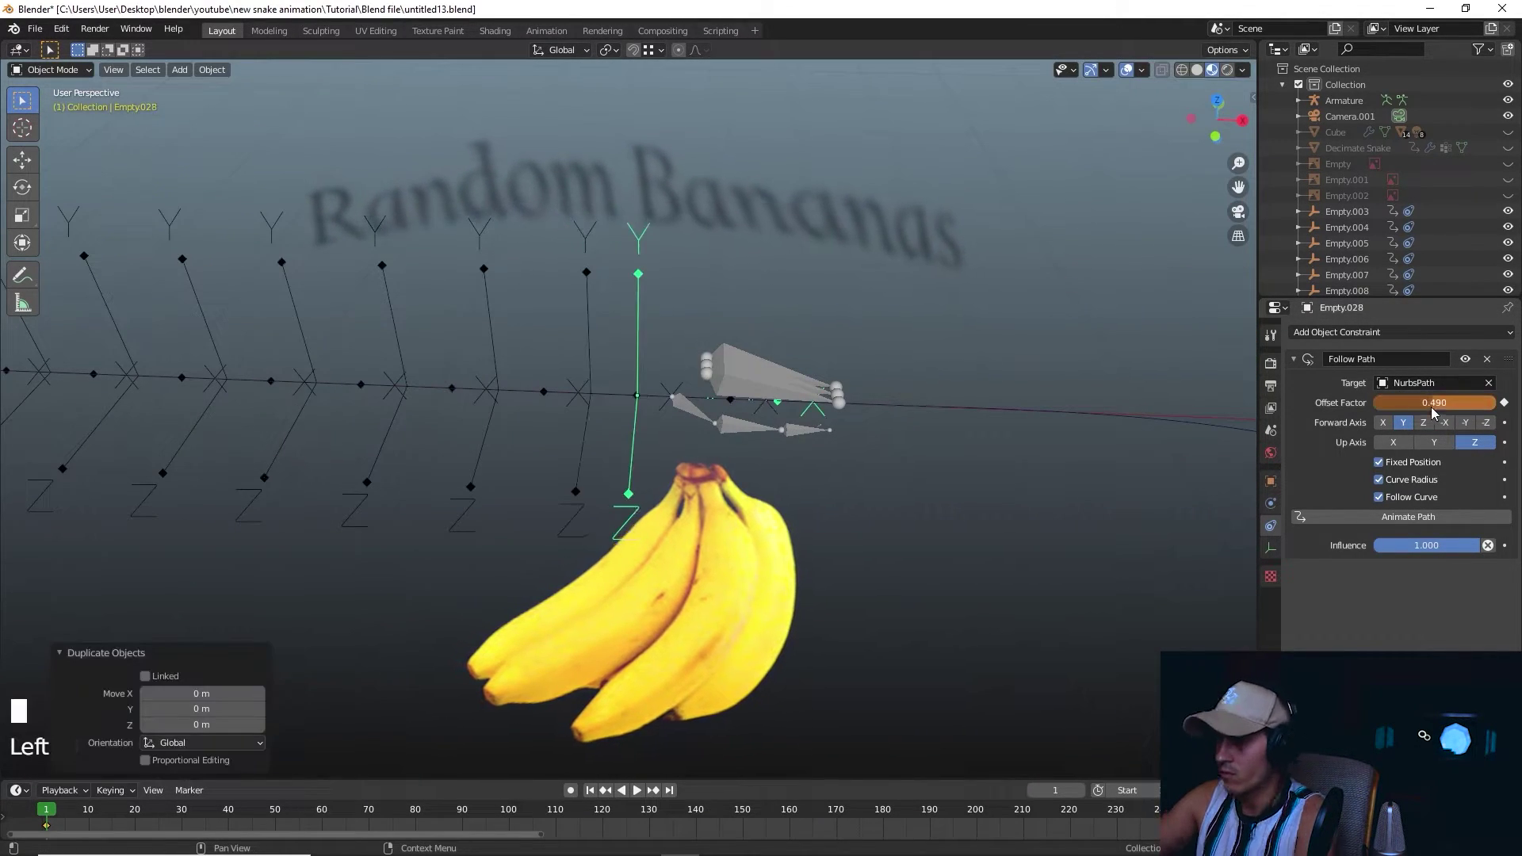
{"action": "double_click", "coordinate": [1432, 412]}
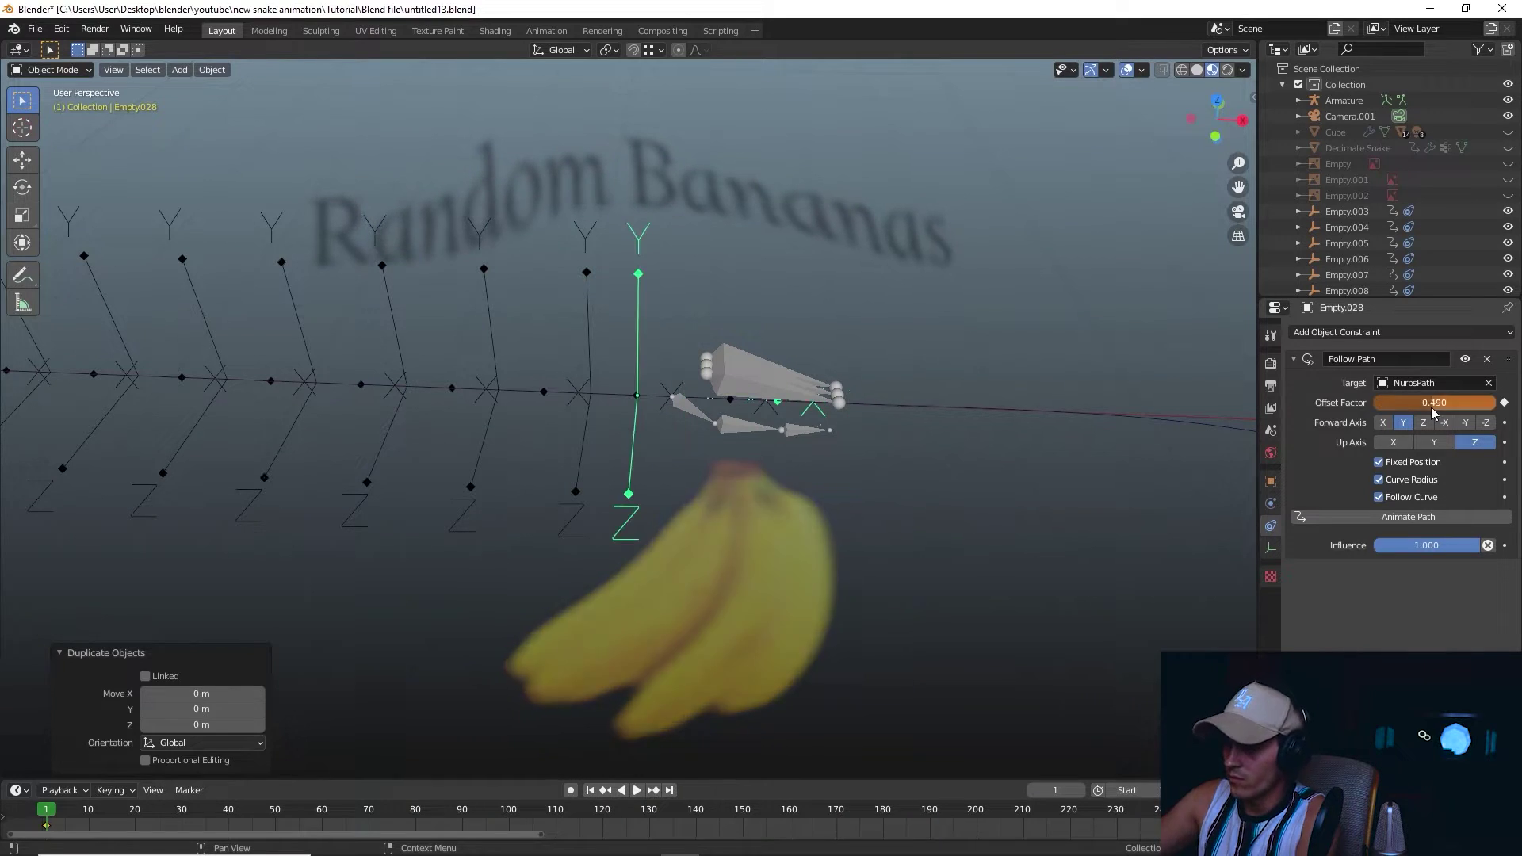
Select the empties one after another along the chain to check their Offset Factors, keyframes and spacing.
{"action": "left_click", "coordinate": [587, 358]}
{"action": "left_click", "coordinate": [492, 352]}
{"action": "middle_click_drag", "start_coordinate": [492, 352], "coordinate": [597, 373], "text": "shift"}
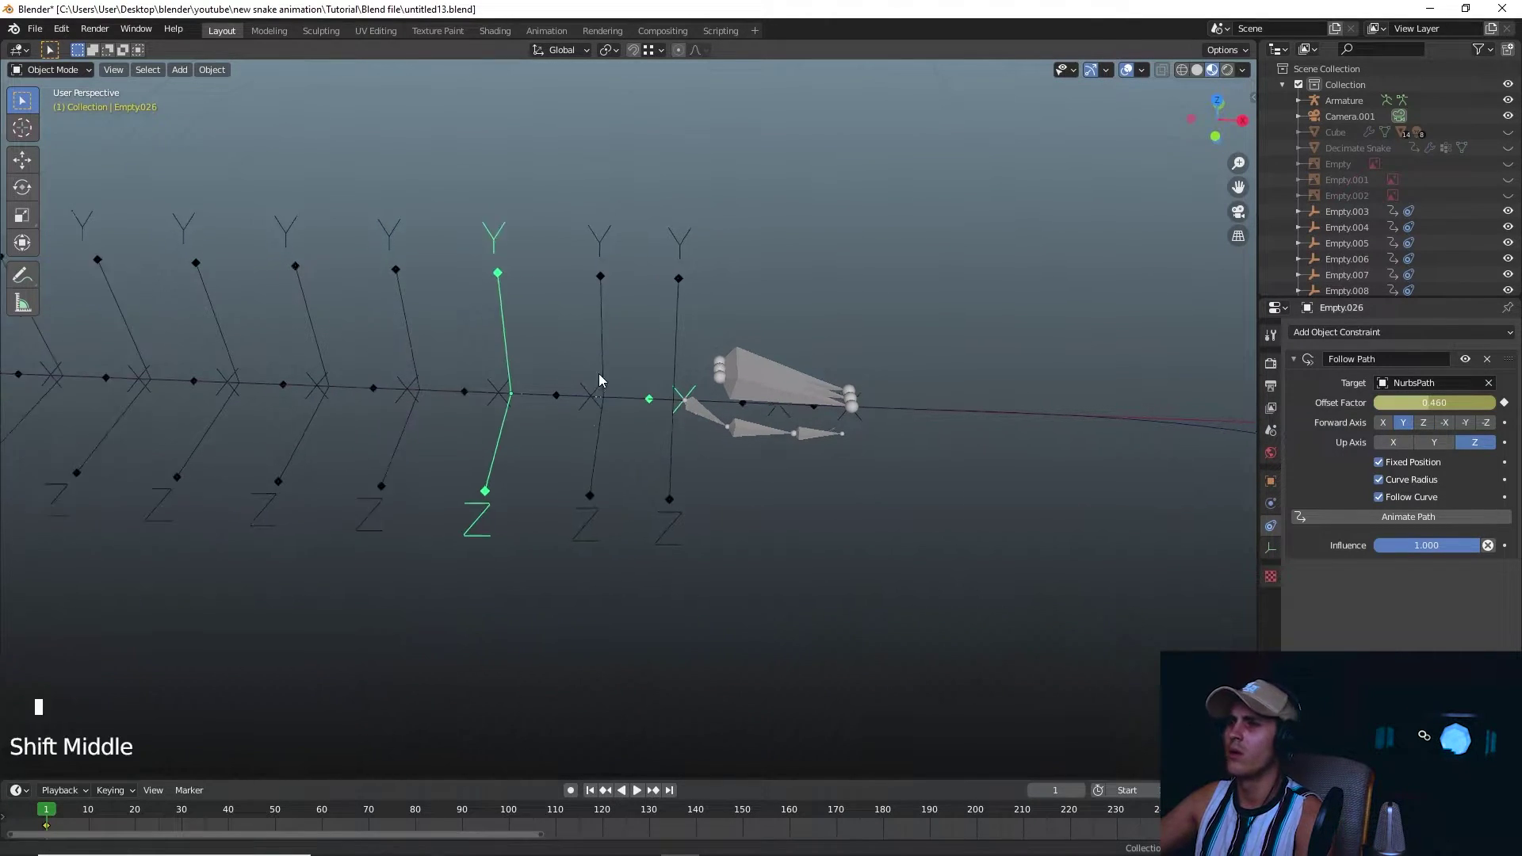
{"action": "scroll", "coordinate": [830, 409], "scroll_direction": "down", "scroll_amount": 4}
{"action": "middle_click_drag", "start_coordinate": [831, 409], "coordinate": [815, 432], "text": "shift"}
{"action": "scroll", "coordinate": [816, 436], "scroll_direction": "up", "scroll_amount": 3}
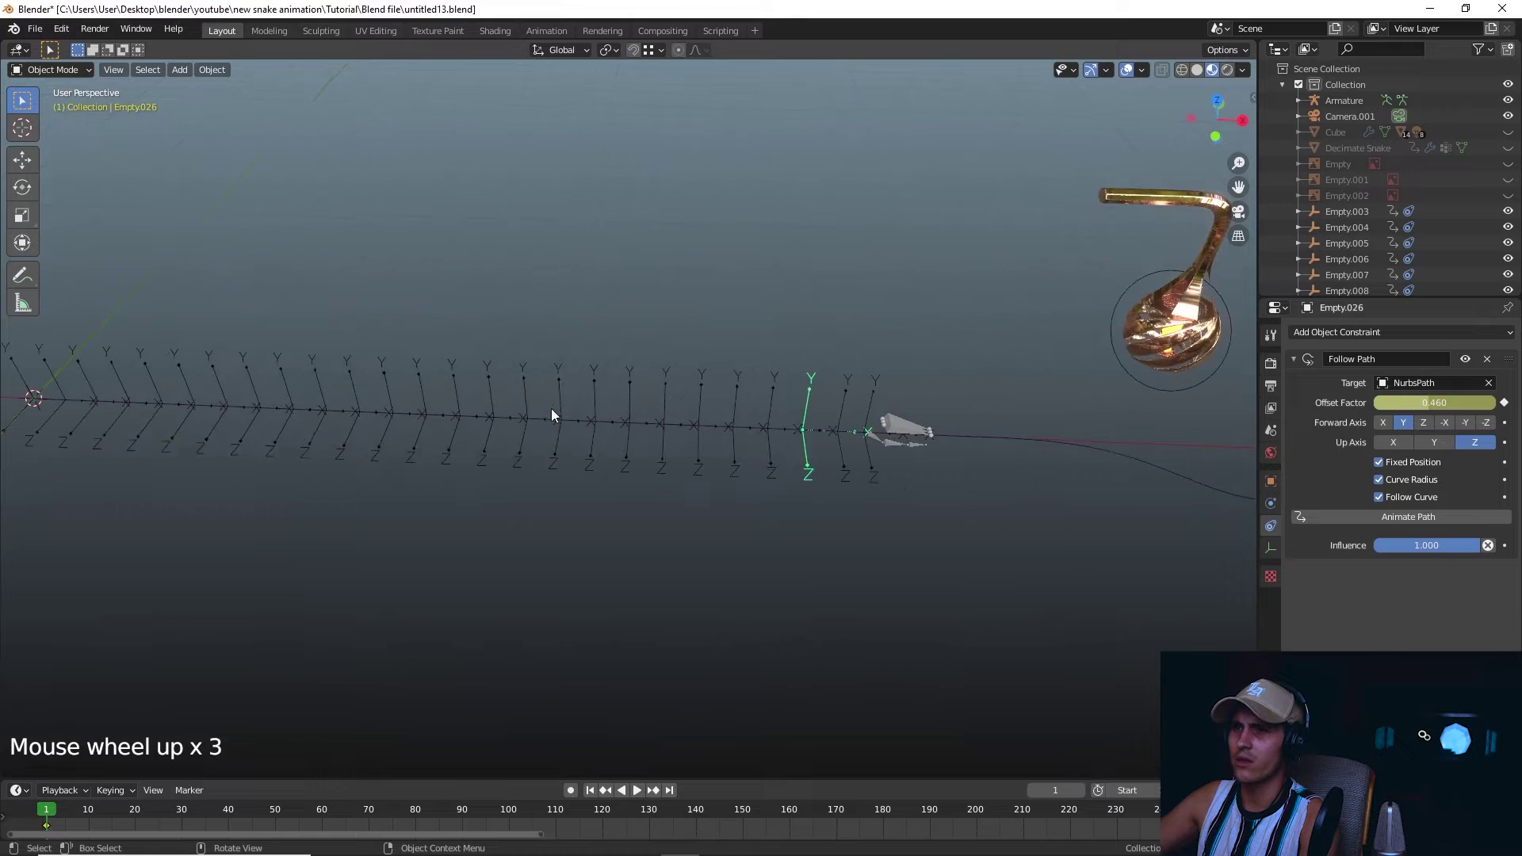
{"action": "left_click", "coordinate": [578, 401]}
{"action": "left_click", "coordinate": [622, 396]}
{"action": "left_click", "coordinate": [642, 395]}
{"action": "left_click", "coordinate": [701, 397]}
{"action": "left_click", "coordinate": [743, 398]}
{"action": "left_click", "coordinate": [771, 402]}
{"action": "left_click", "coordinate": [805, 404]}
{"action": "left_click", "coordinate": [842, 408]}
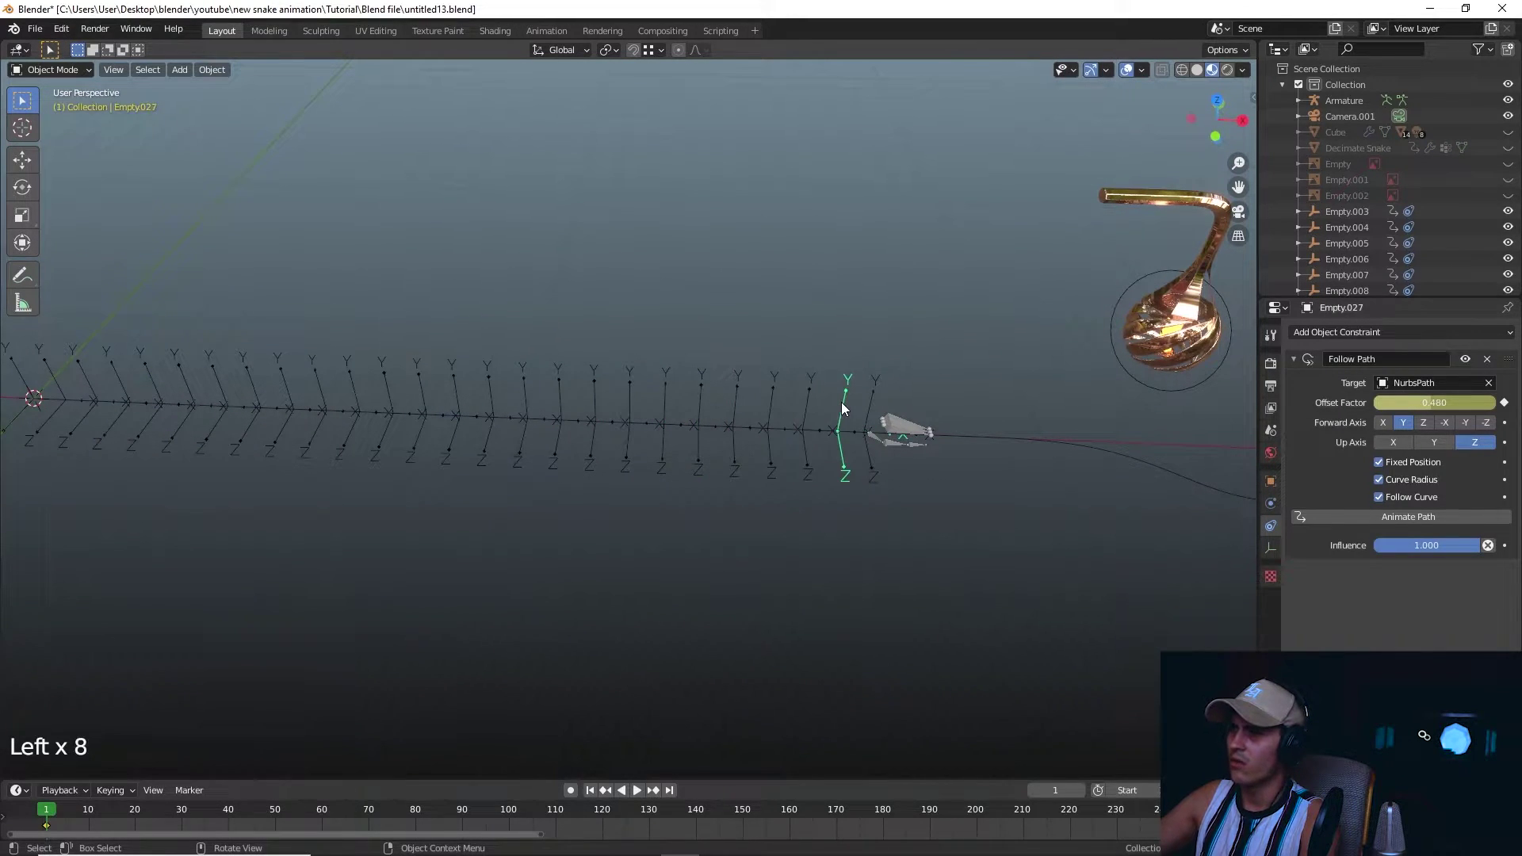
Keyframe the Offset Factor of the empty nearest the armature at frame 1.
{"action": "left_click", "coordinate": [869, 404]}
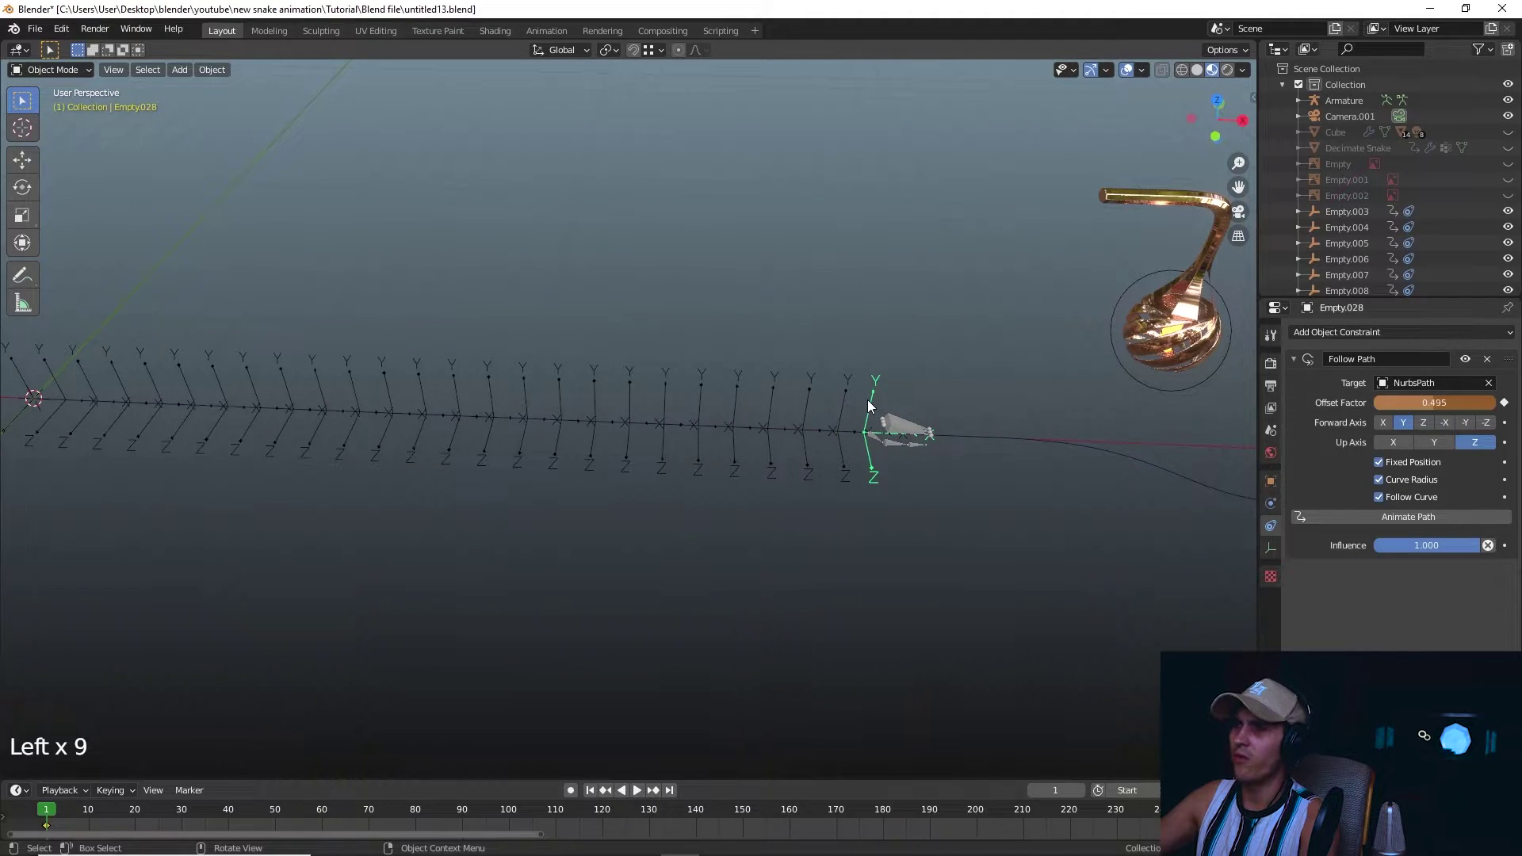
{"action": "key", "text": "i"}
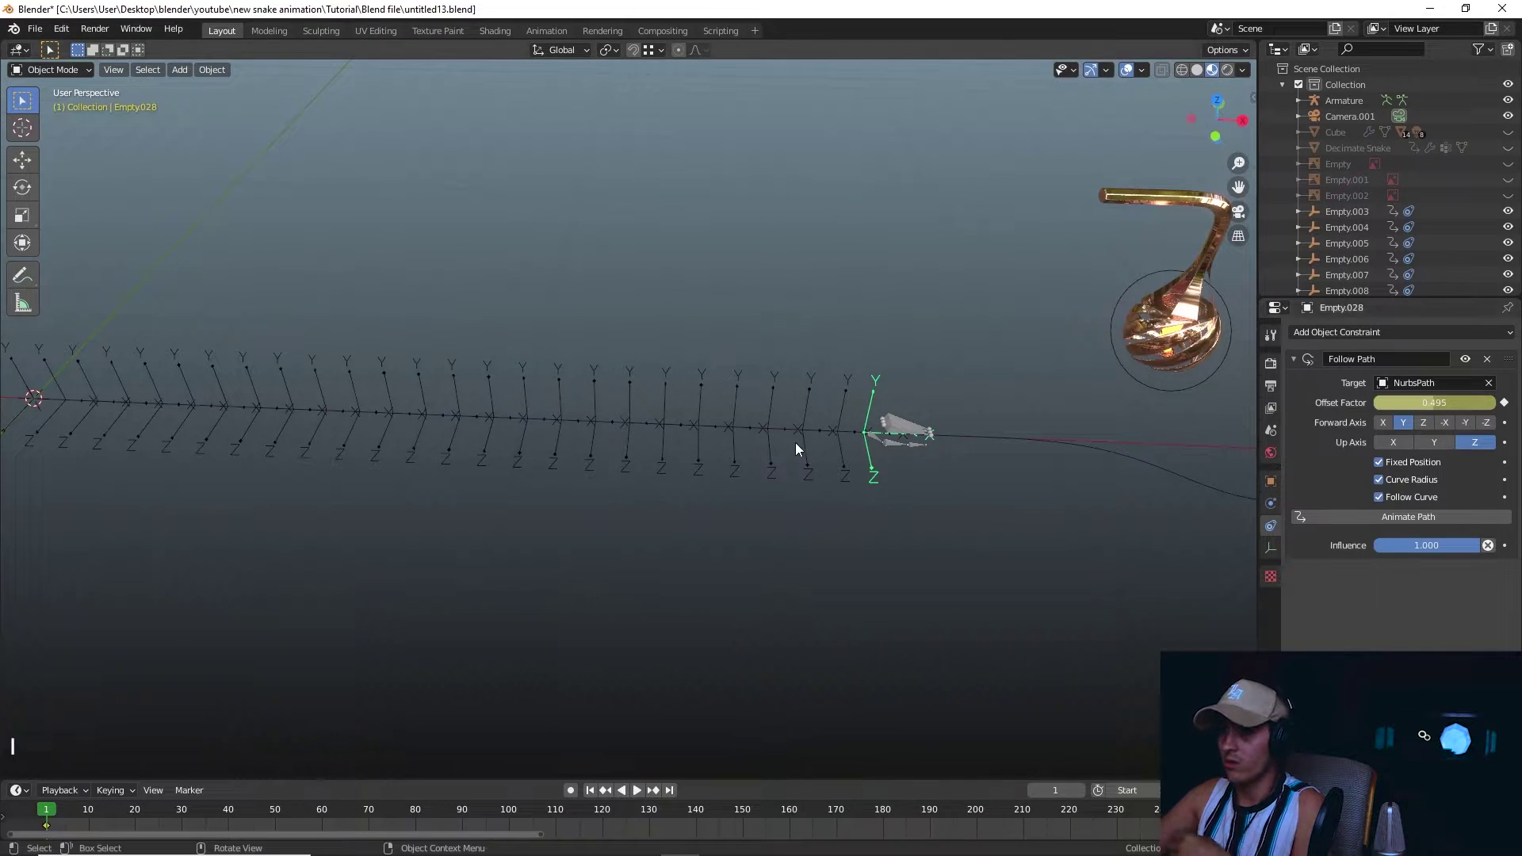
Go to frame 210, set the front empty's Offset Factor to 1 and keyframe it.
{"action": "scroll", "coordinate": [796, 444], "scroll_direction": "down", "scroll_amount": 2}
{"action": "middle_click_drag", "start_coordinate": [937, 514], "coordinate": [891, 515], "text": "shift"}
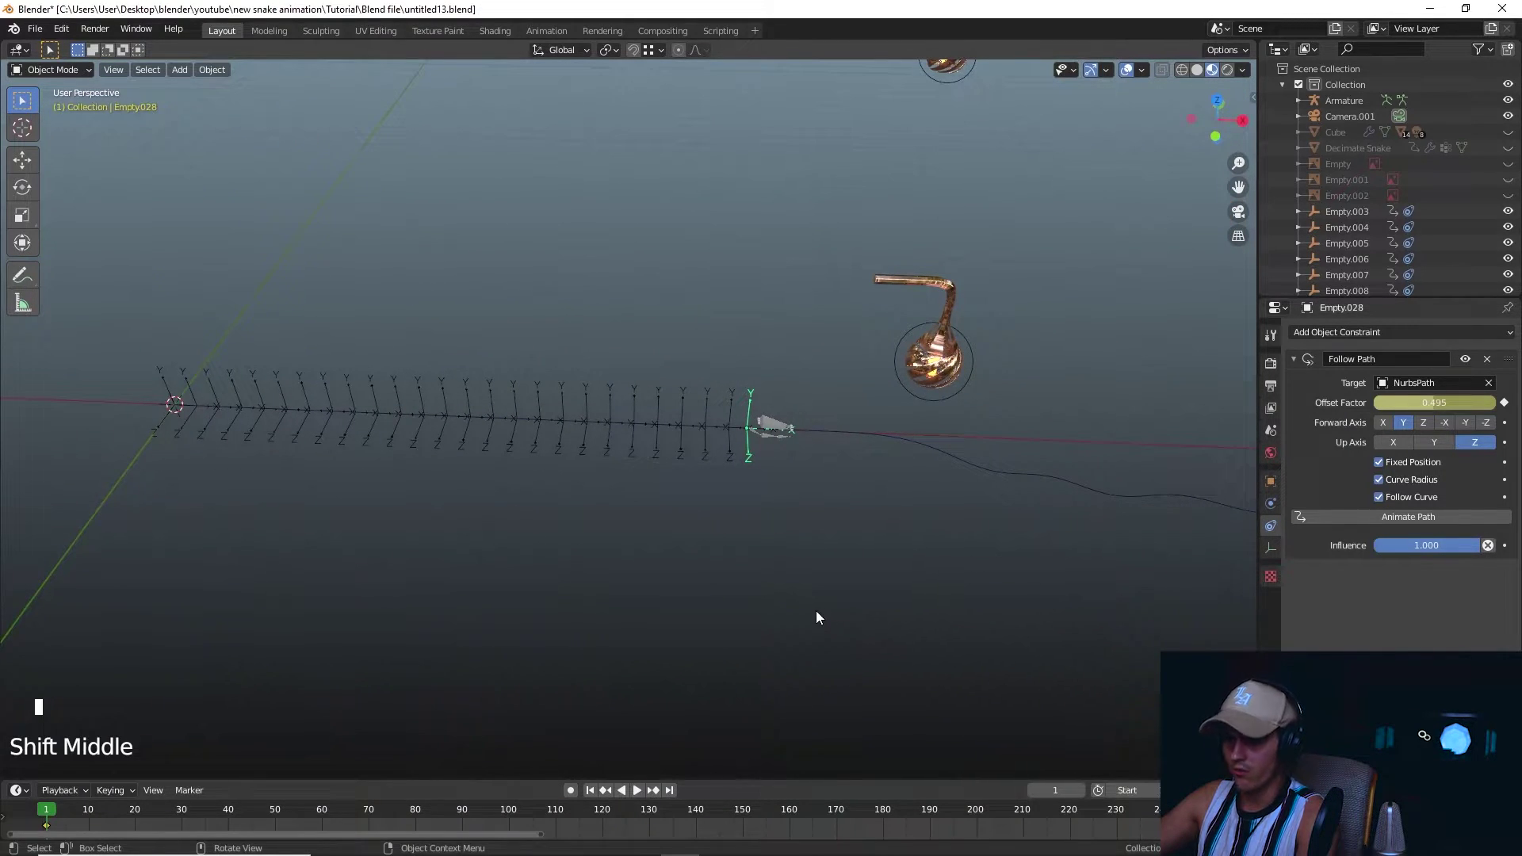
{"action": "left_click_drag", "start_coordinate": [548, 815], "coordinate": [1025, 810]}
{"action": "middle_click_drag", "start_coordinate": [925, 554], "coordinate": [720, 517], "text": "shift"}
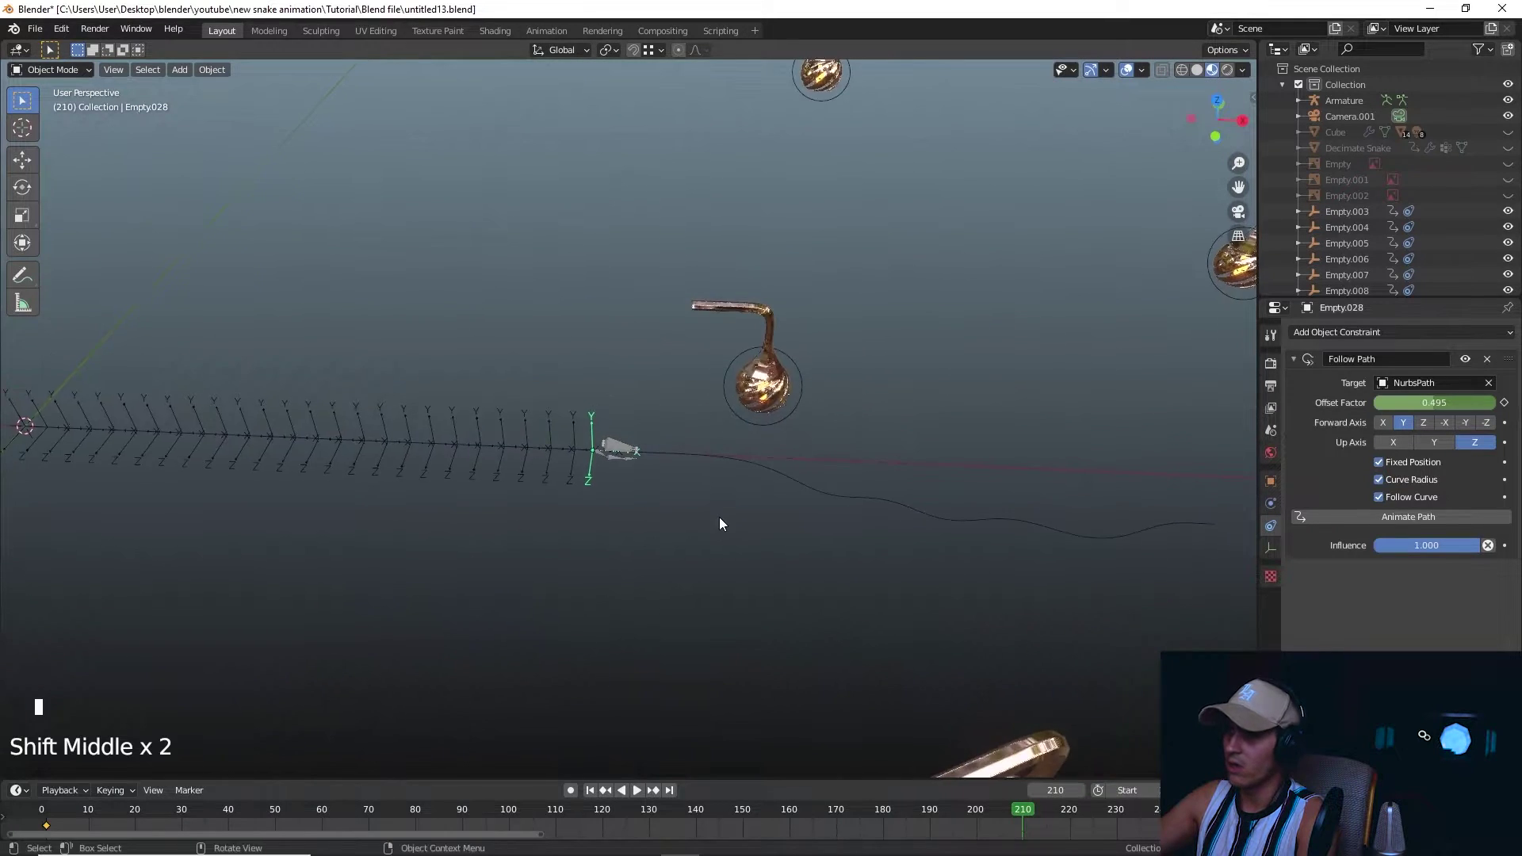
{"action": "scroll", "coordinate": [720, 523], "scroll_direction": "up", "scroll_amount": 1}
{"action": "left_click", "coordinate": [1422, 405]}
{"action": "type", "text": "1"}
{"action": "key", "text": "Return"}
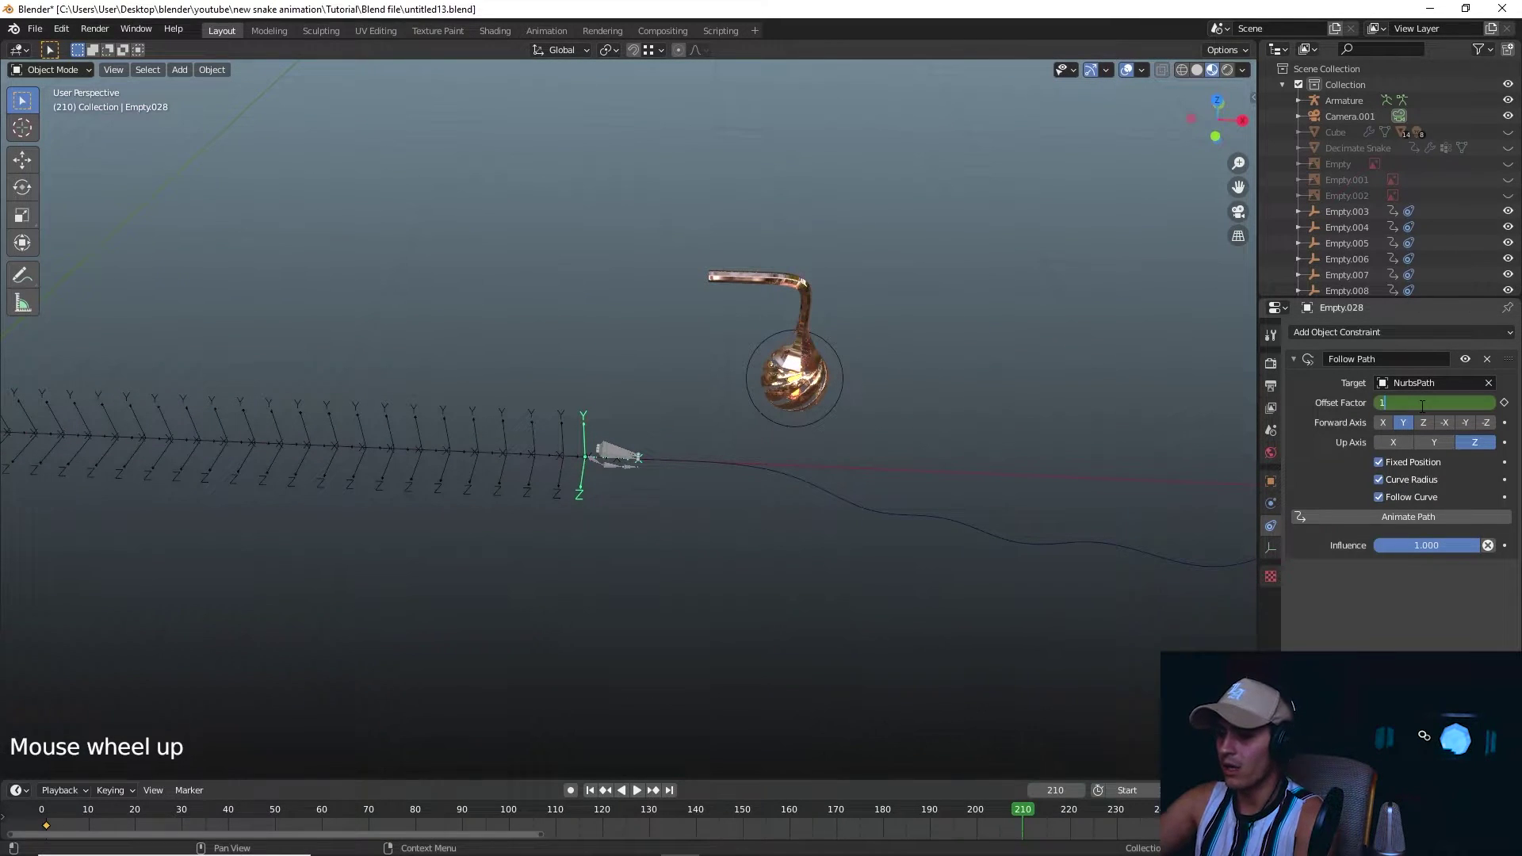
{"action": "key", "text": "i"}
Set the Offset Factor of the second empty from the front (Empty.027) to 0.985 and keyframe it at frame 210.
{"action": "scroll", "coordinate": [934, 528], "scroll_direction": "down", "scroll_amount": 4}
{"action": "scroll", "coordinate": [858, 504], "scroll_direction": "up", "scroll_amount": 1}
{"action": "middle_click_drag", "start_coordinate": [857, 504], "coordinate": [882, 503], "text": "shift"}
{"action": "scroll", "coordinate": [406, 375], "scroll_direction": "up", "scroll_amount": 3}
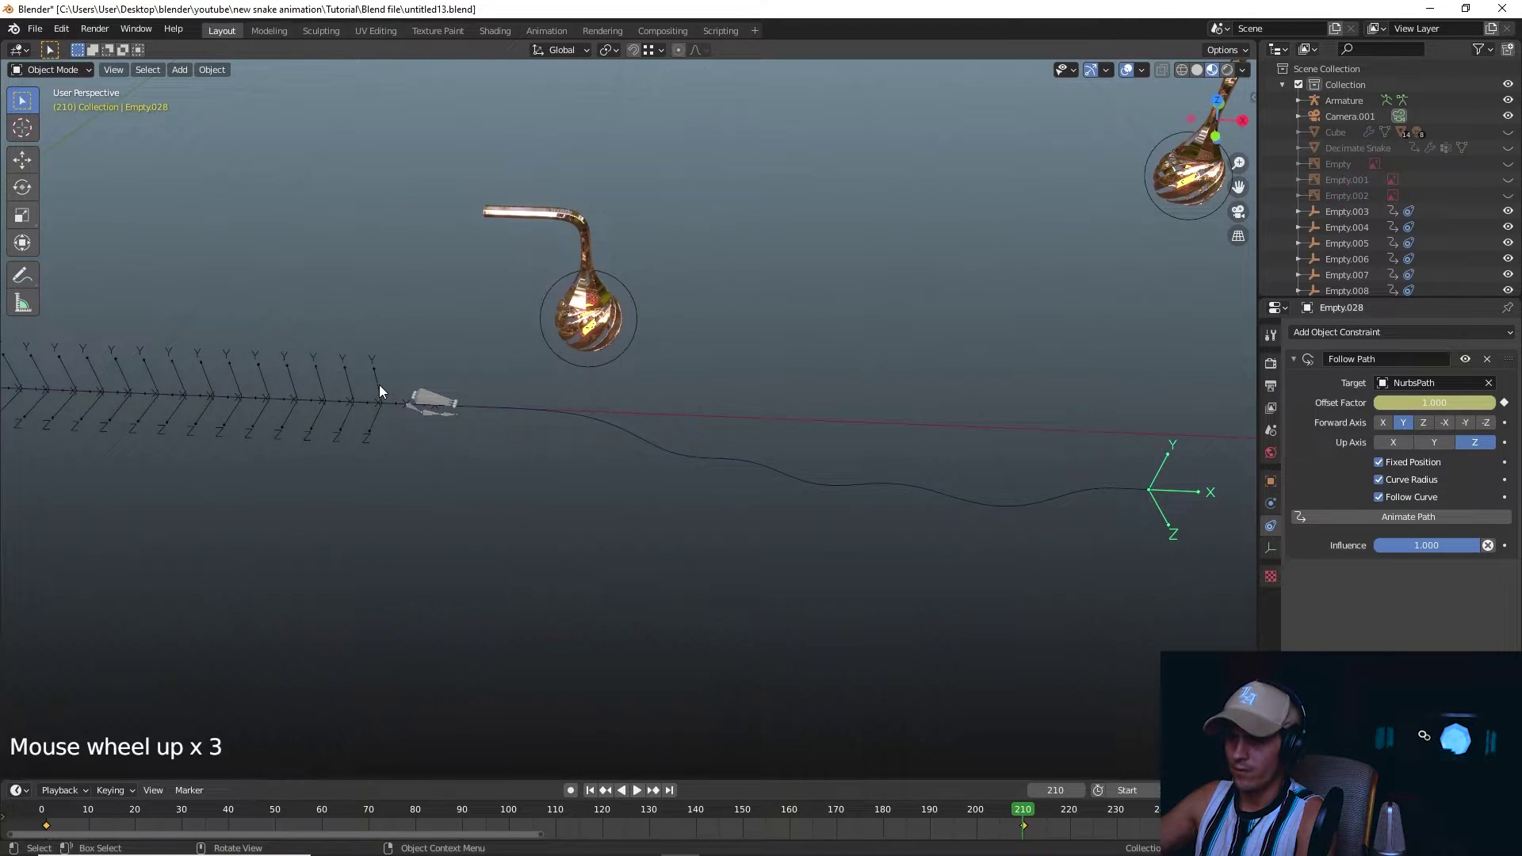
{"action": "left_click", "coordinate": [379, 385]}
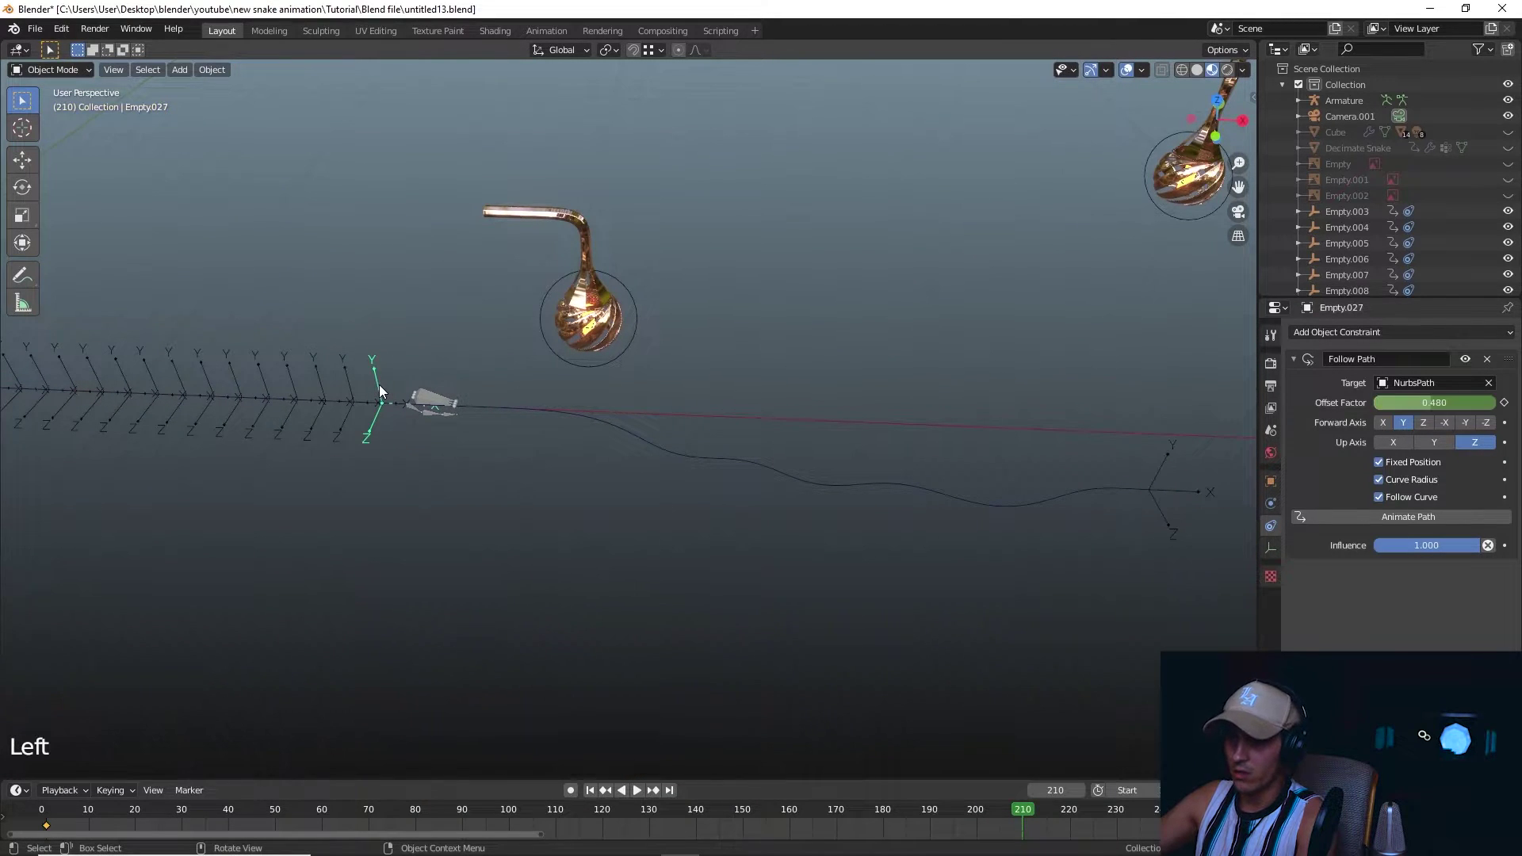
{"action": "left_click", "coordinate": [1433, 402]}
{"action": "key", "text": "BackSpace"}
{"action": "type", "text": ".985"}
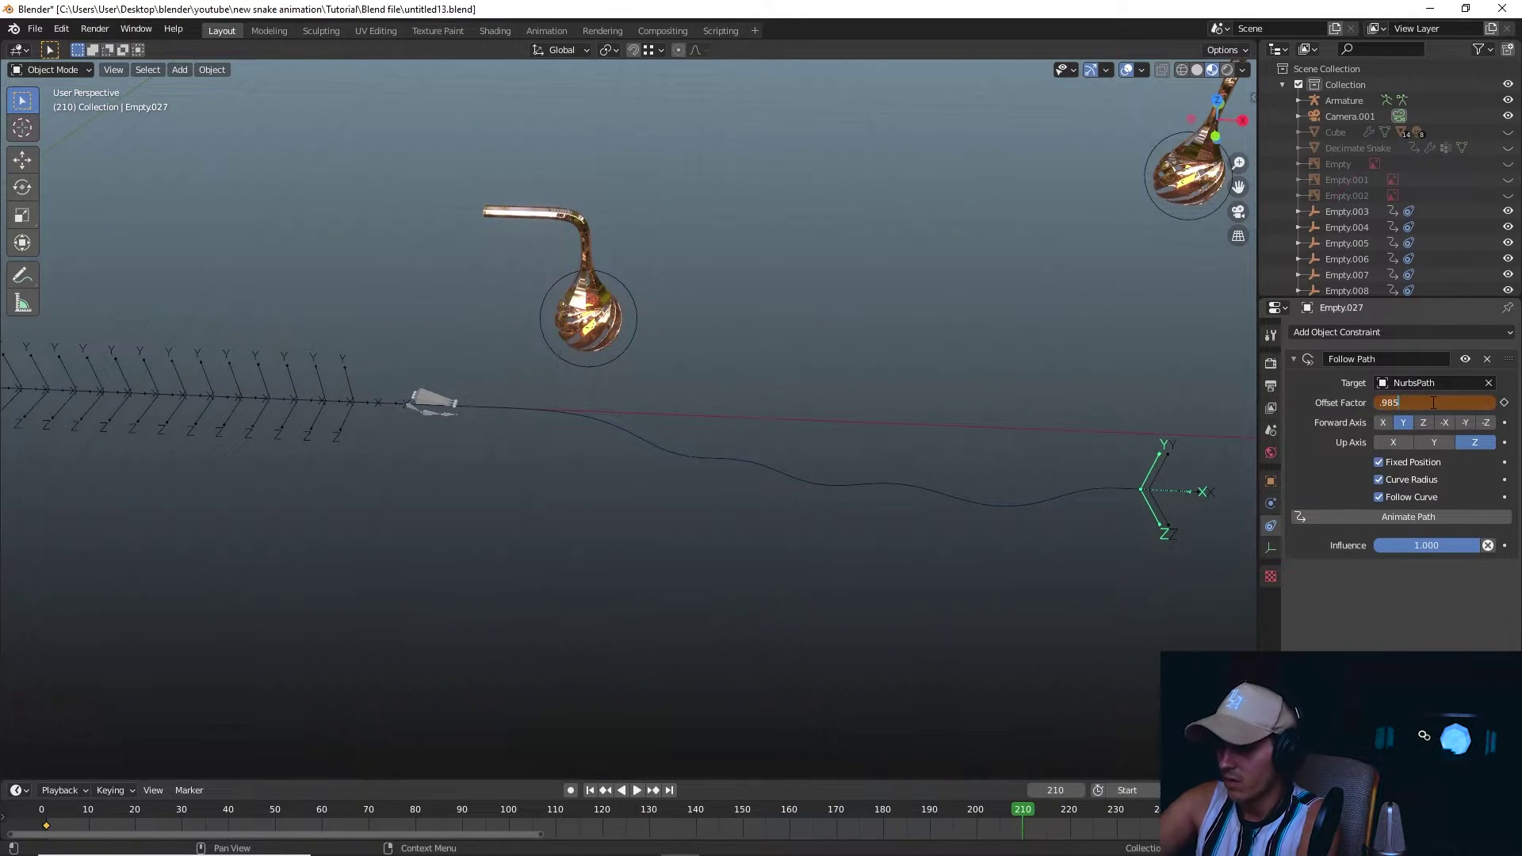
{"action": "key", "text": "Return"}
{"action": "middle_click_drag", "start_coordinate": [959, 449], "coordinate": [879, 449], "text": "shift"}
{"action": "key", "text": "i"}
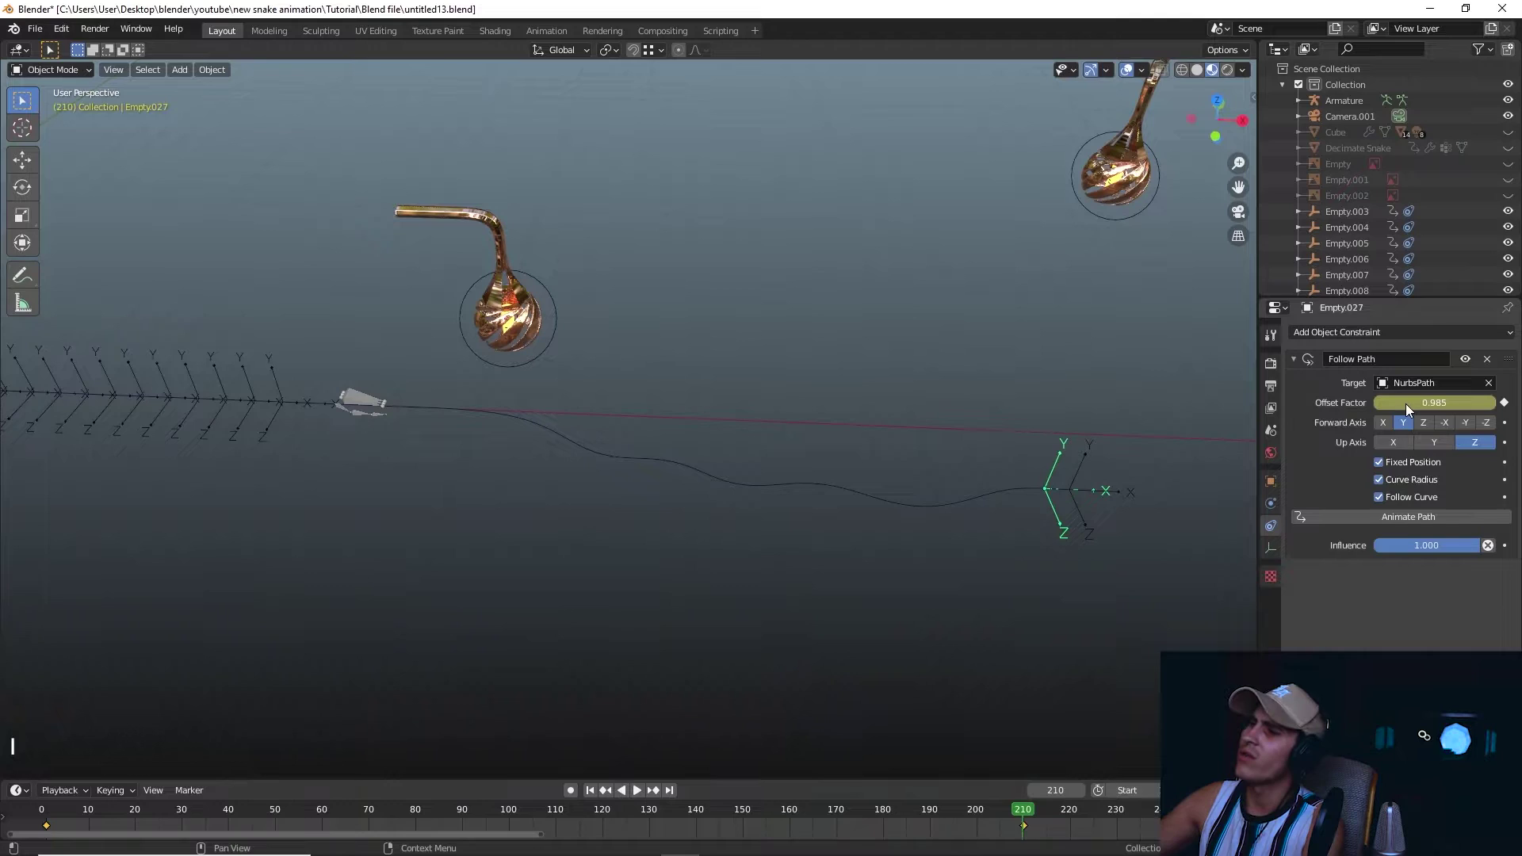
Set the Offset Factor of the third empty from the front (Empty.026) to 0.965 and keyframe it at frame 210.
{"action": "left_click", "coordinate": [274, 384]}
{"action": "key", "text": "BackSpace"}
{"action": "type", "text": ".965"}
{"action": "key", "text": "Return"}
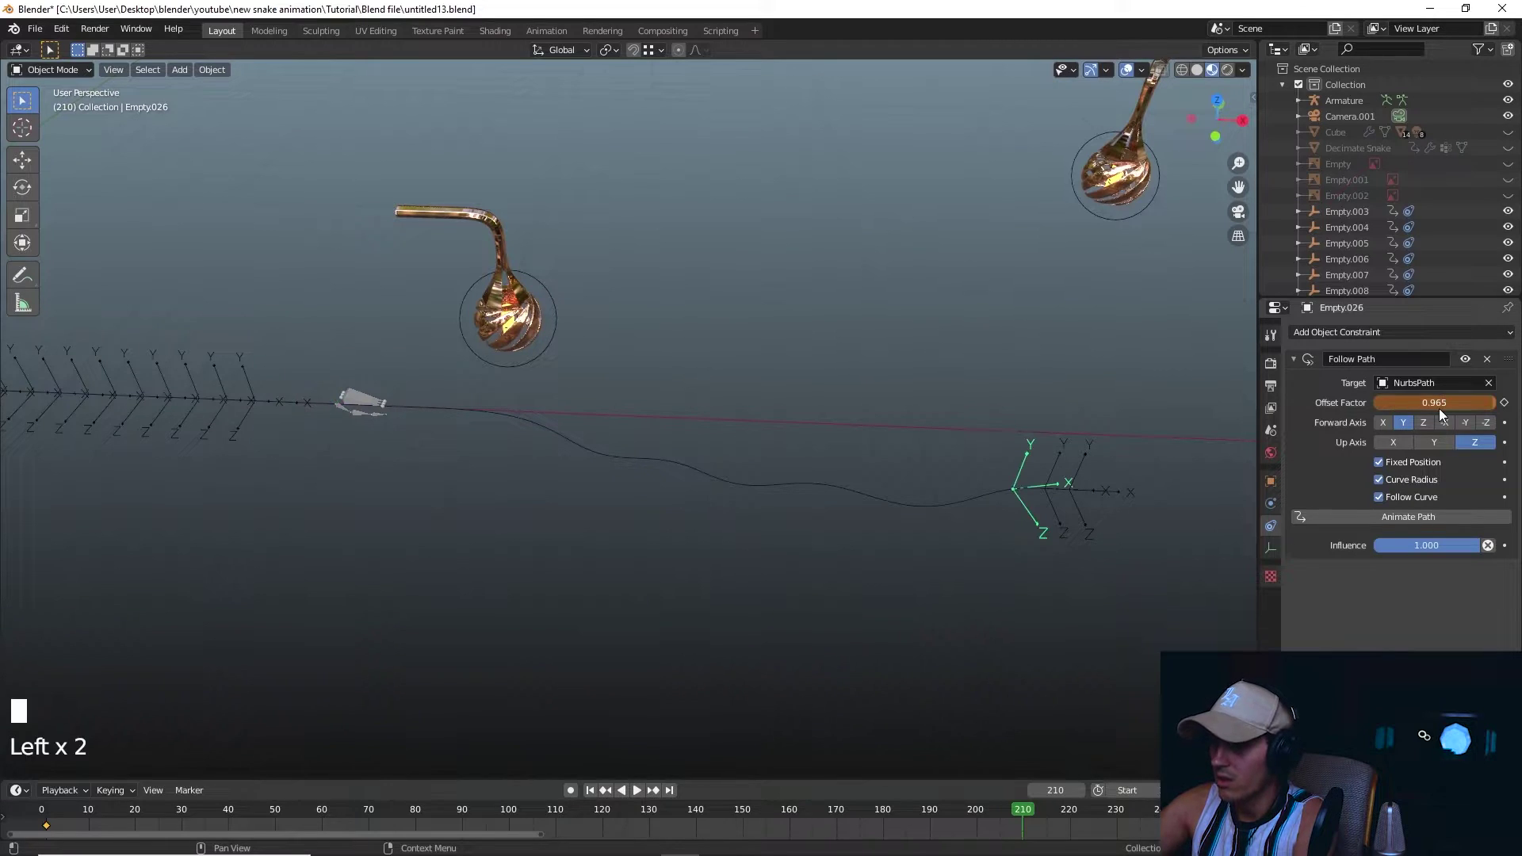
{"action": "key", "text": "i"}
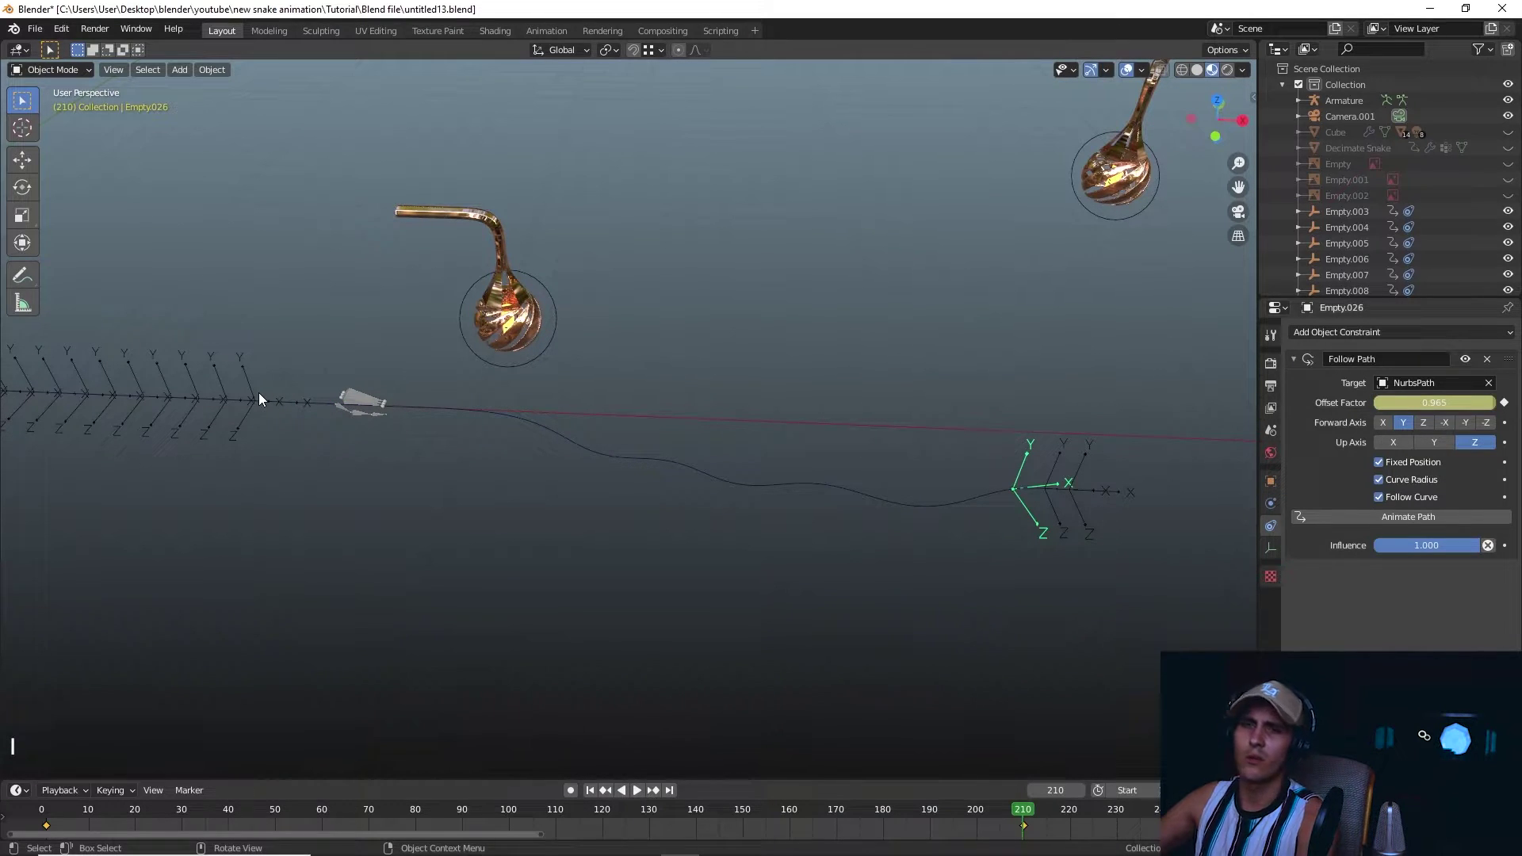
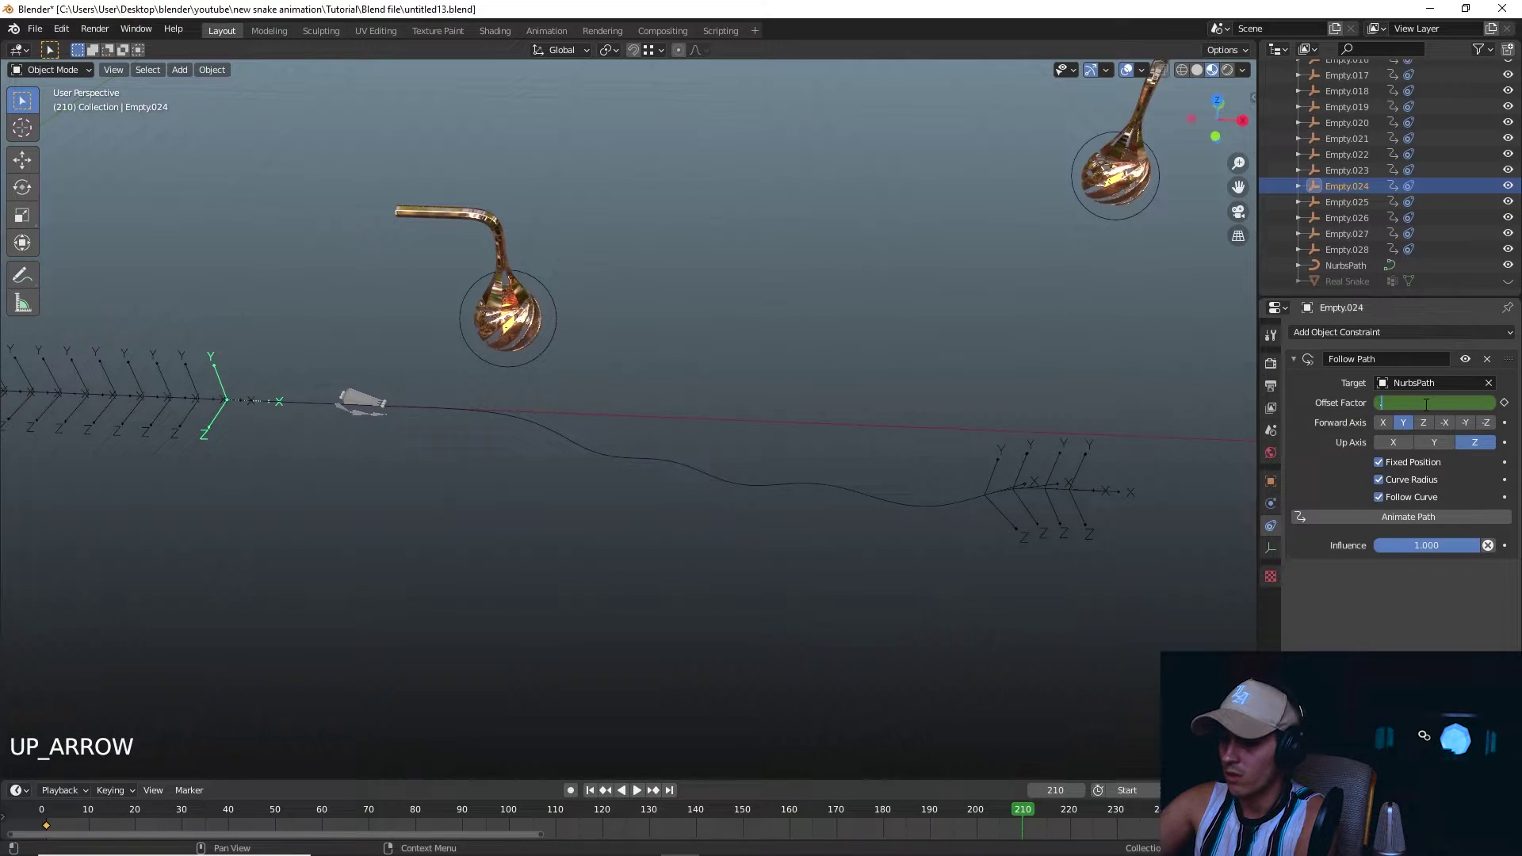
Set the Offset Factors of Empty.024, Empty.023 and Empty.022 to 0.925, 0.905 and 0.885, keyframing each at frame 210.
{"action": "key", "text": "Return"}
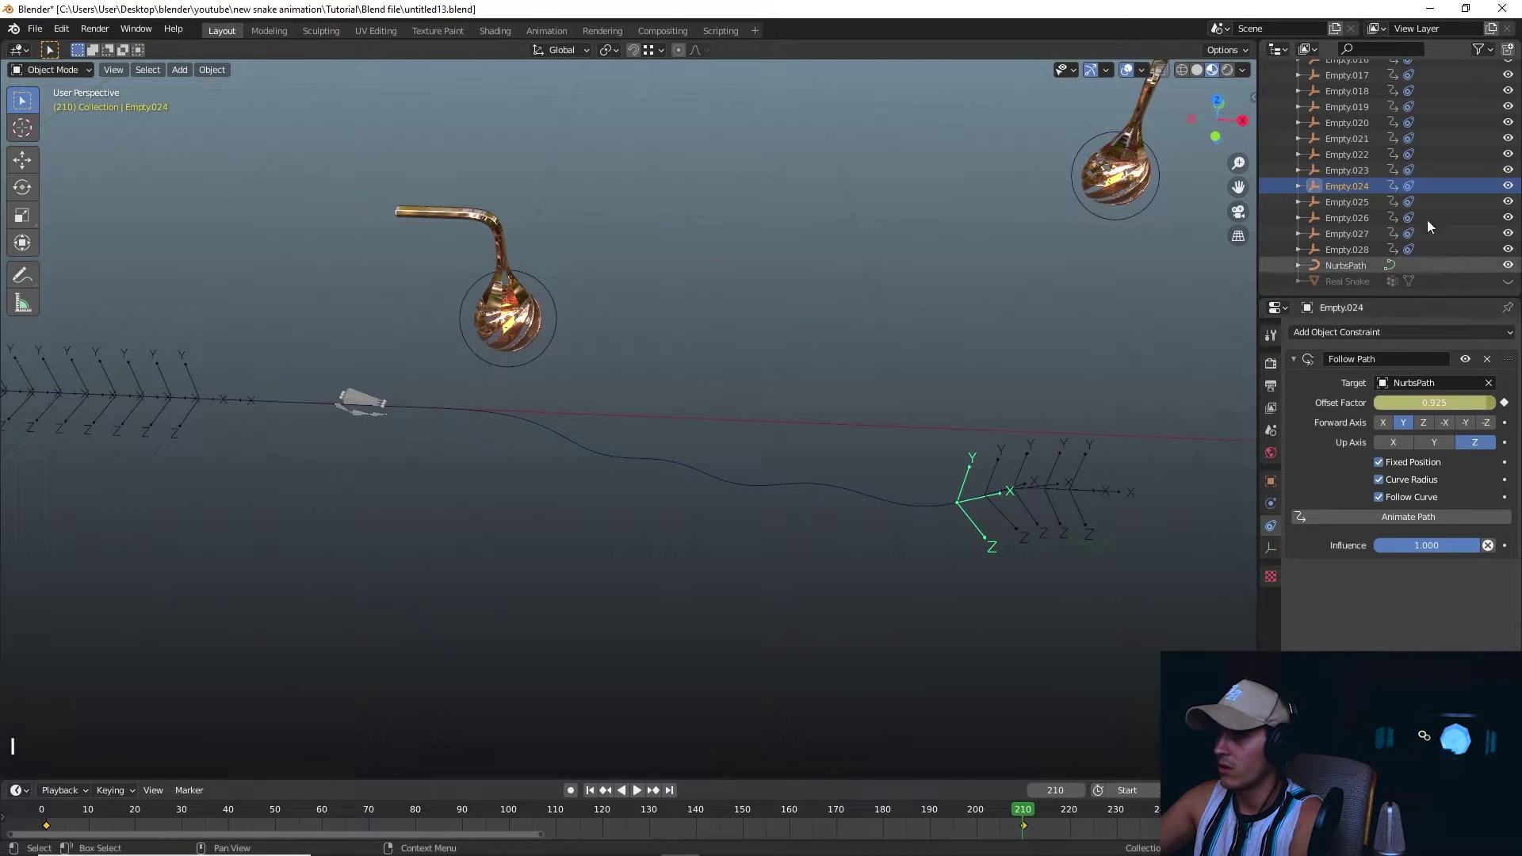
{"action": "key", "text": "Up"}
{"action": "left_click", "coordinate": [1439, 403]}
{"action": "type", "text": ".905"}
{"action": "key", "text": "Return"}
{"action": "key", "text": "Up"}
{"action": "left_click", "coordinate": [1448, 404]}
{"action": "type", "text": ".885"}
{"action": "key", "text": "Return"}
Set the Offset Factors of Empty.021, Empty.020 and Empty.019 to 0.865, 0.845 and 0.825, keyframing each at frame 210.
{"action": "key", "text": "Up"}
{"action": "left_click", "coordinate": [1388, 403]}
{"action": "type", "text": ".865"}
{"action": "key", "text": "Return"}
{"action": "key", "text": "i"}
{"action": "key", "text": "Up"}
{"action": "left_click", "coordinate": [1388, 404]}
{"action": "type", "text": ".845"}
{"action": "key", "text": "Return"}
{"action": "key", "text": "i"}
{"action": "key", "text": "Up"}
{"action": "left_click", "coordinate": [1388, 404]}
{"action": "type", "text": ".825"}
{"action": "key", "text": "Return"}
{"action": "key", "text": "i"}
Keyframe the Offset Factors from Empty.018 back to Empty.013 at frame 210, lowering each by 0.02 down to 0.705.
{"action": "middle_click_drag", "start_coordinate": [444, 428], "coordinate": [724, 428], "text": "shift"}
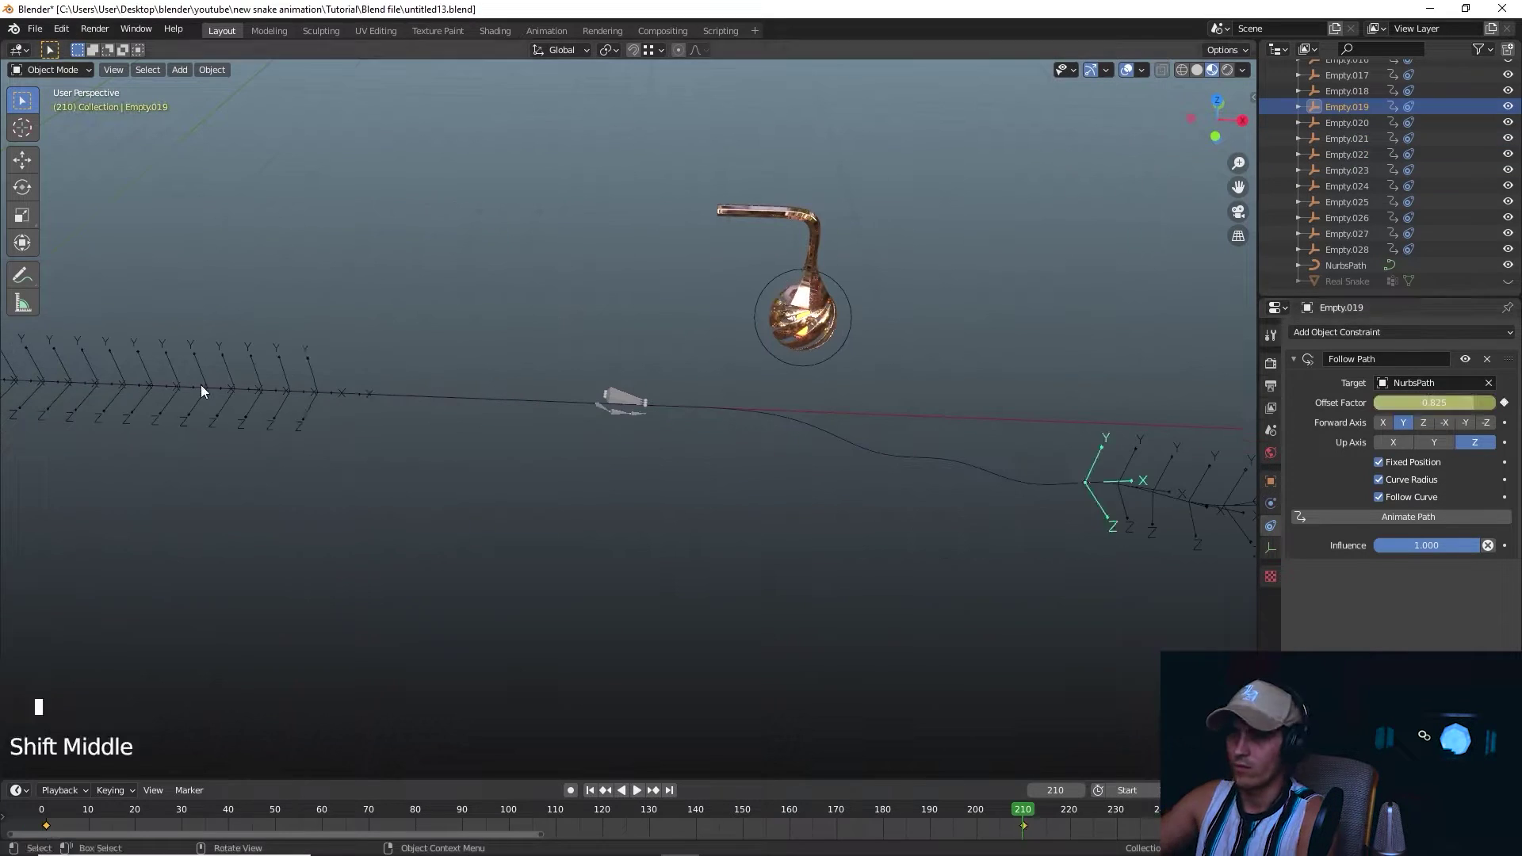
{"action": "key", "text": "Up"}
{"action": "key", "text": "Up"}
{"action": "key", "text": "Up"}
{"action": "key", "text": "Up"}
{"action": "key", "text": "Up"}
{"action": "key", "text": "Up"}
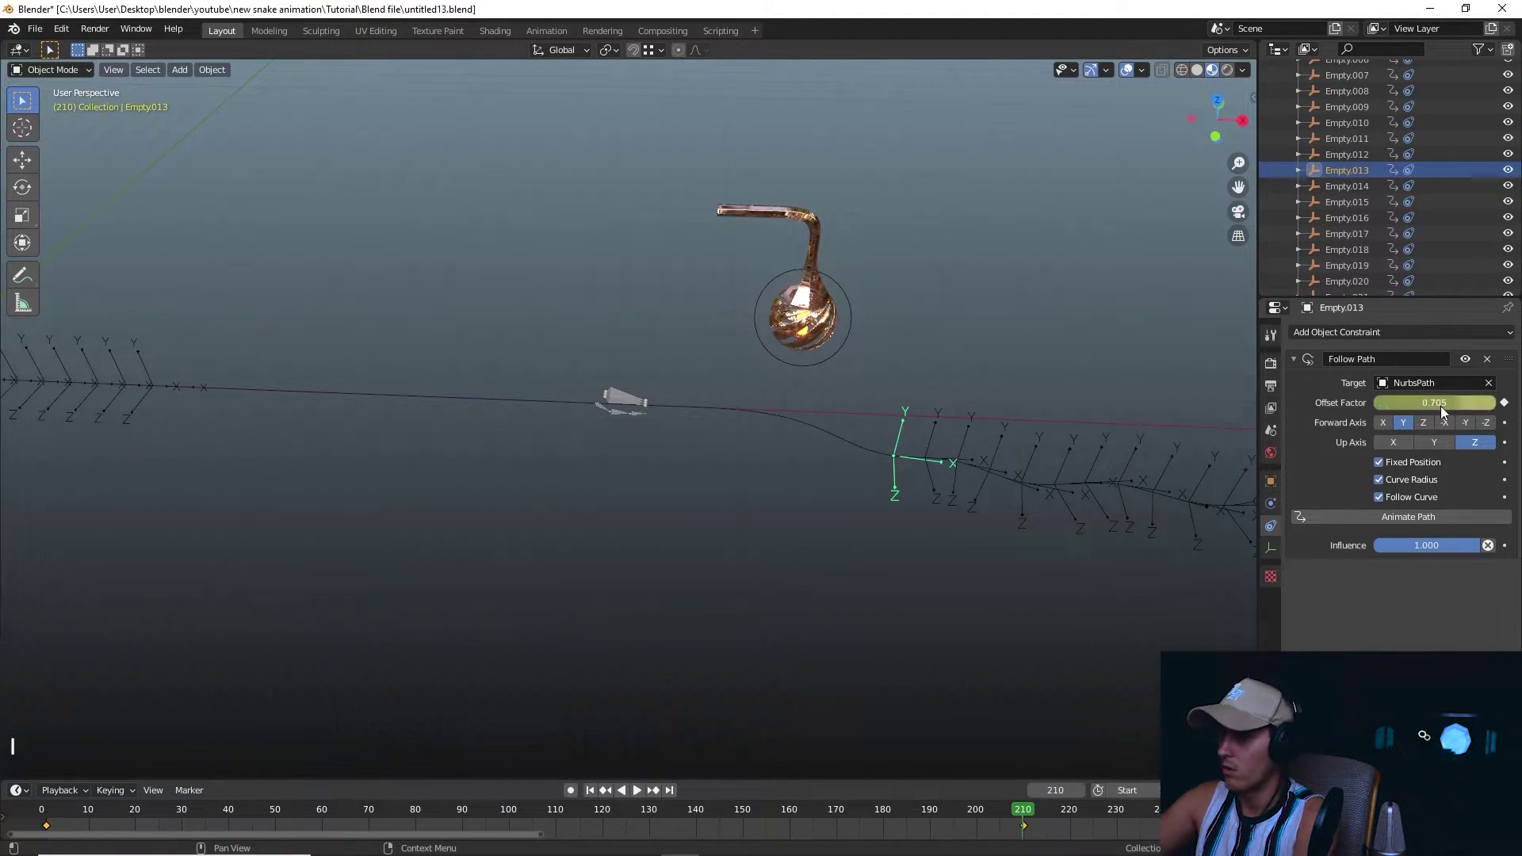
Continue the frame 210 Offset Factors from Empty.012 back to Empty.007, with 0.605 for Empty.008 and 0.585 for Empty.007.
{"action": "left_click", "coordinate": [1347, 169]}
{"action": "left_click", "coordinate": [1348, 186]}
{"action": "left_click", "coordinate": [1430, 404]}
{"action": "type", "text": ".605"}
{"action": "left_click", "coordinate": [1348, 170]}
{"action": "type", "text": ".585"}
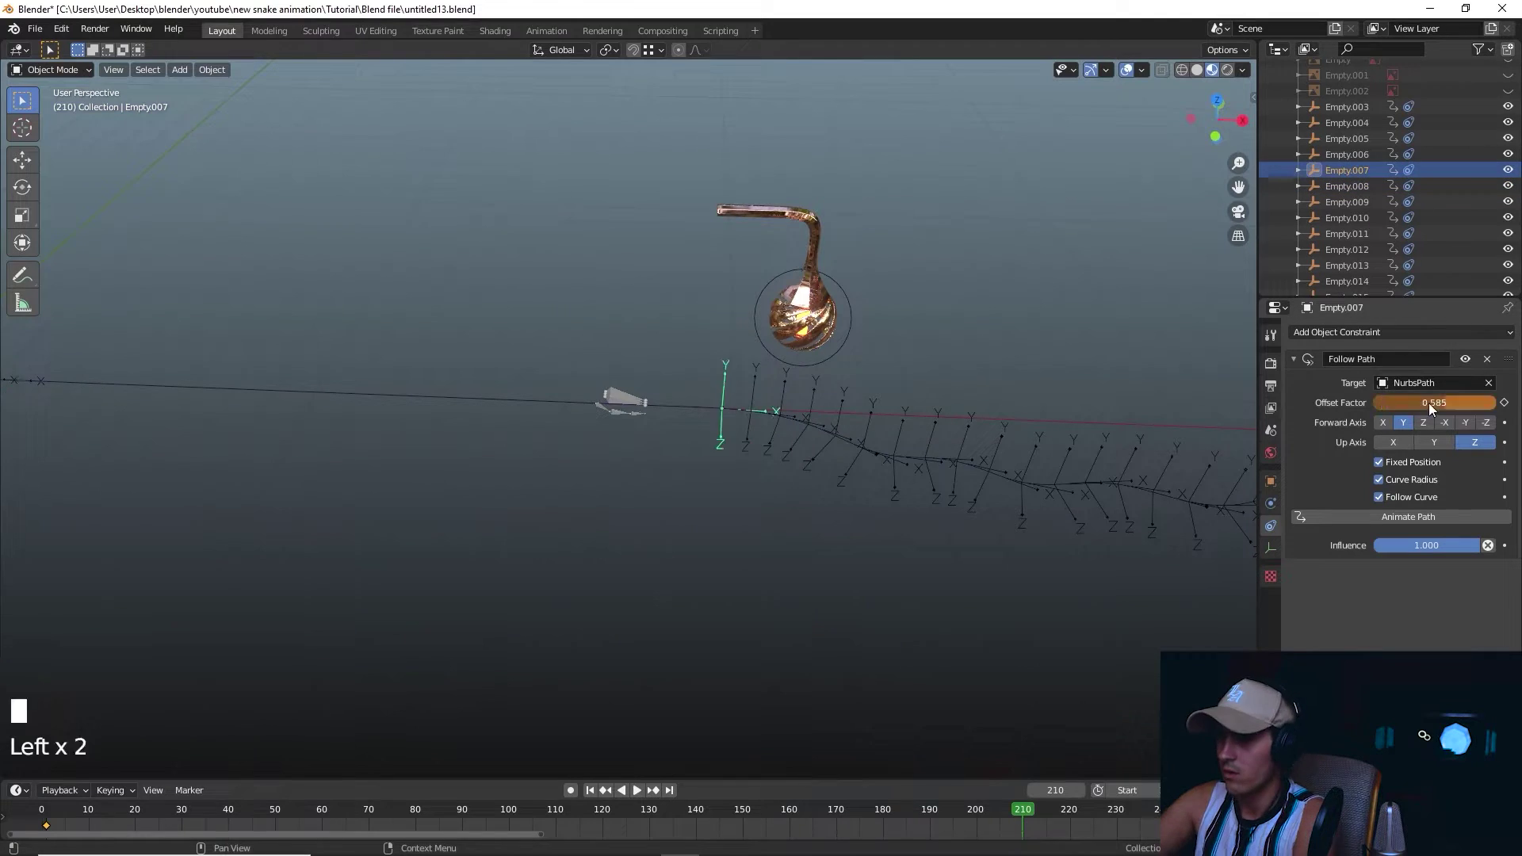
Keyframe the remaining Offset Factors from Empty.006 back to Empty.003 at frame 210, with 0.545 for Empty.005 and 0.505 for Empty.003.
{"action": "left_click", "coordinate": [1348, 154]}
{"action": "left_click", "coordinate": [776, 378]}
{"action": "scroll", "coordinate": [1108, 447], "scroll_direction": "down", "scroll_amount": 4}
{"action": "left_click", "coordinate": [1347, 139]}
{"action": "left_click", "coordinate": [1430, 403]}
{"action": "type", "text": ".545"}
{"action": "left_click", "coordinate": [1347, 123]}
{"action": "left_click", "coordinate": [1348, 107]}
{"action": "type", "text": ".505"}
{"action": "key", "text": "Return"}
{"action": "key", "text": "i"}
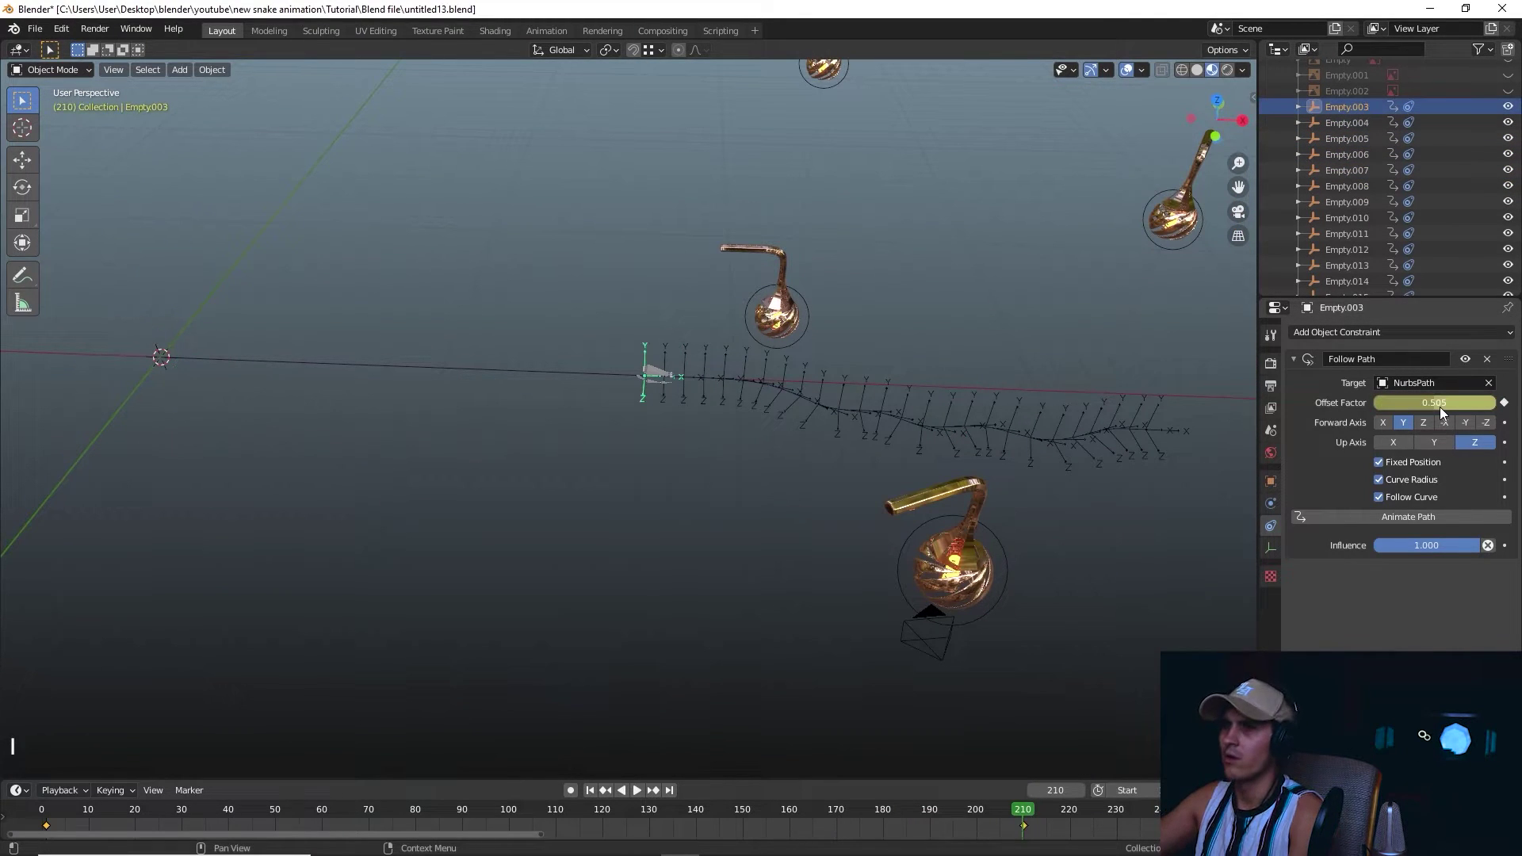
Play the animation from frame 1 to check how the chain of empties travels along the path.
{"action": "left_click", "coordinate": [598, 789]}
{"action": "middle_click_drag", "start_coordinate": [612, 503], "coordinate": [753, 553], "text": "shift"}
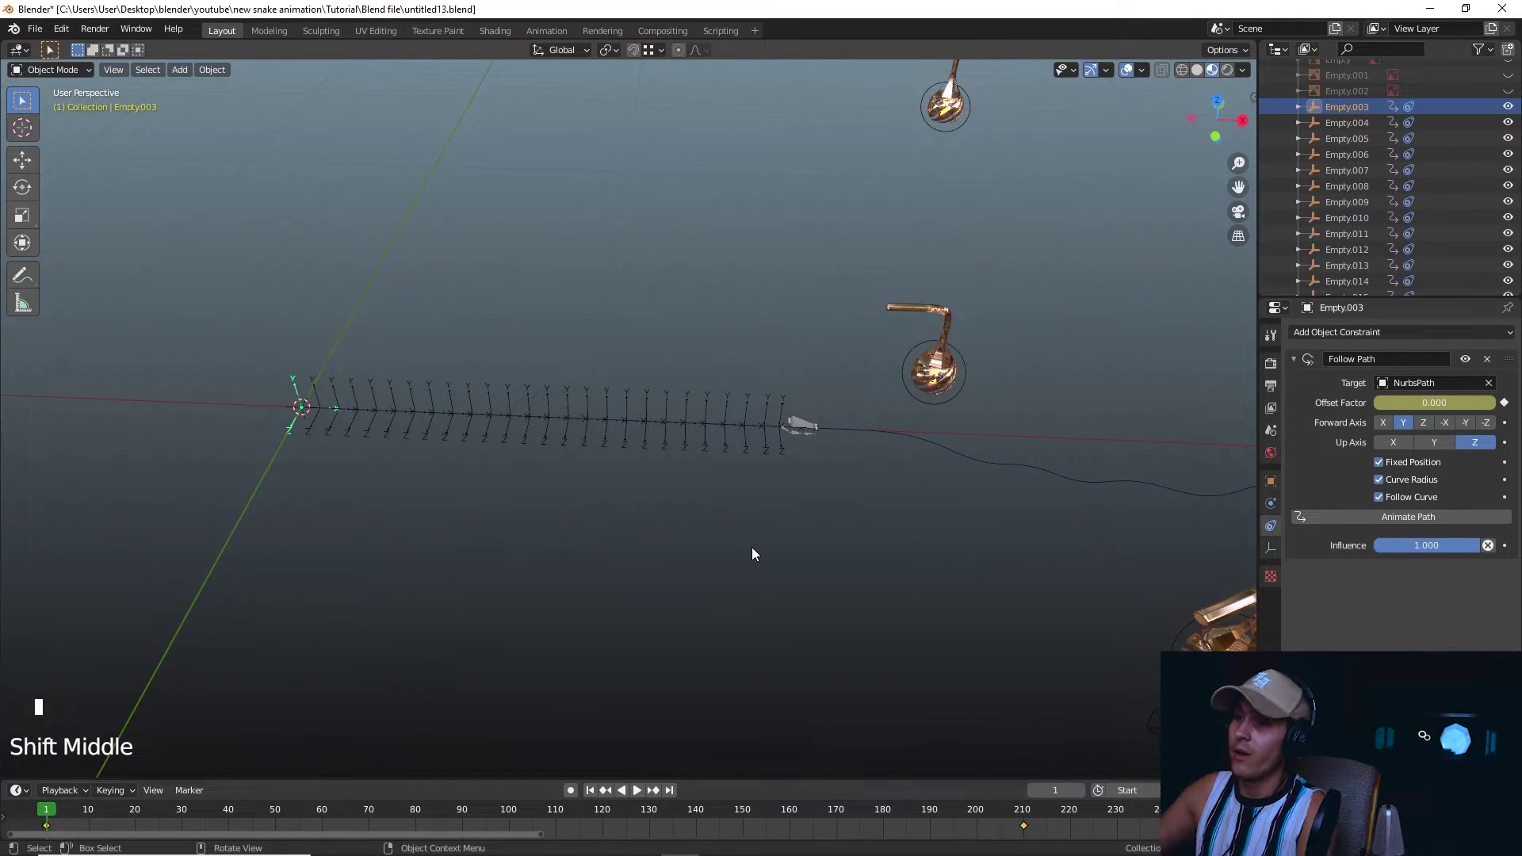
{"action": "key", "text": "space"}
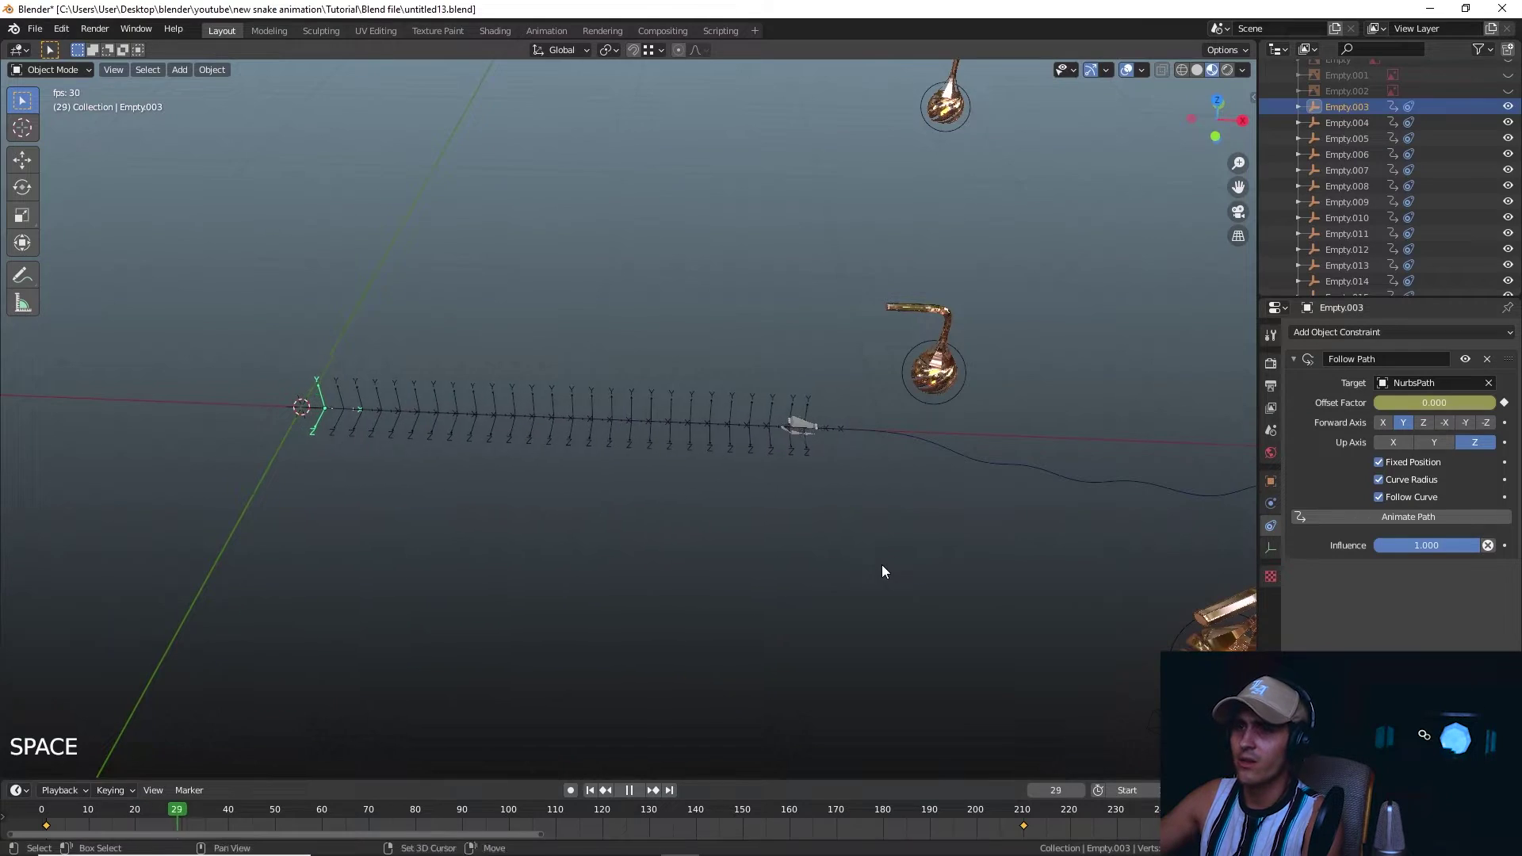
{"action": "middle_click_drag", "start_coordinate": [880, 567], "coordinate": [778, 536], "text": "shift"}
{"action": "left_click", "coordinate": [795, 532]}
{"action": "middle_click_drag", "start_coordinate": [910, 560], "coordinate": [731, 555], "text": "shift"}
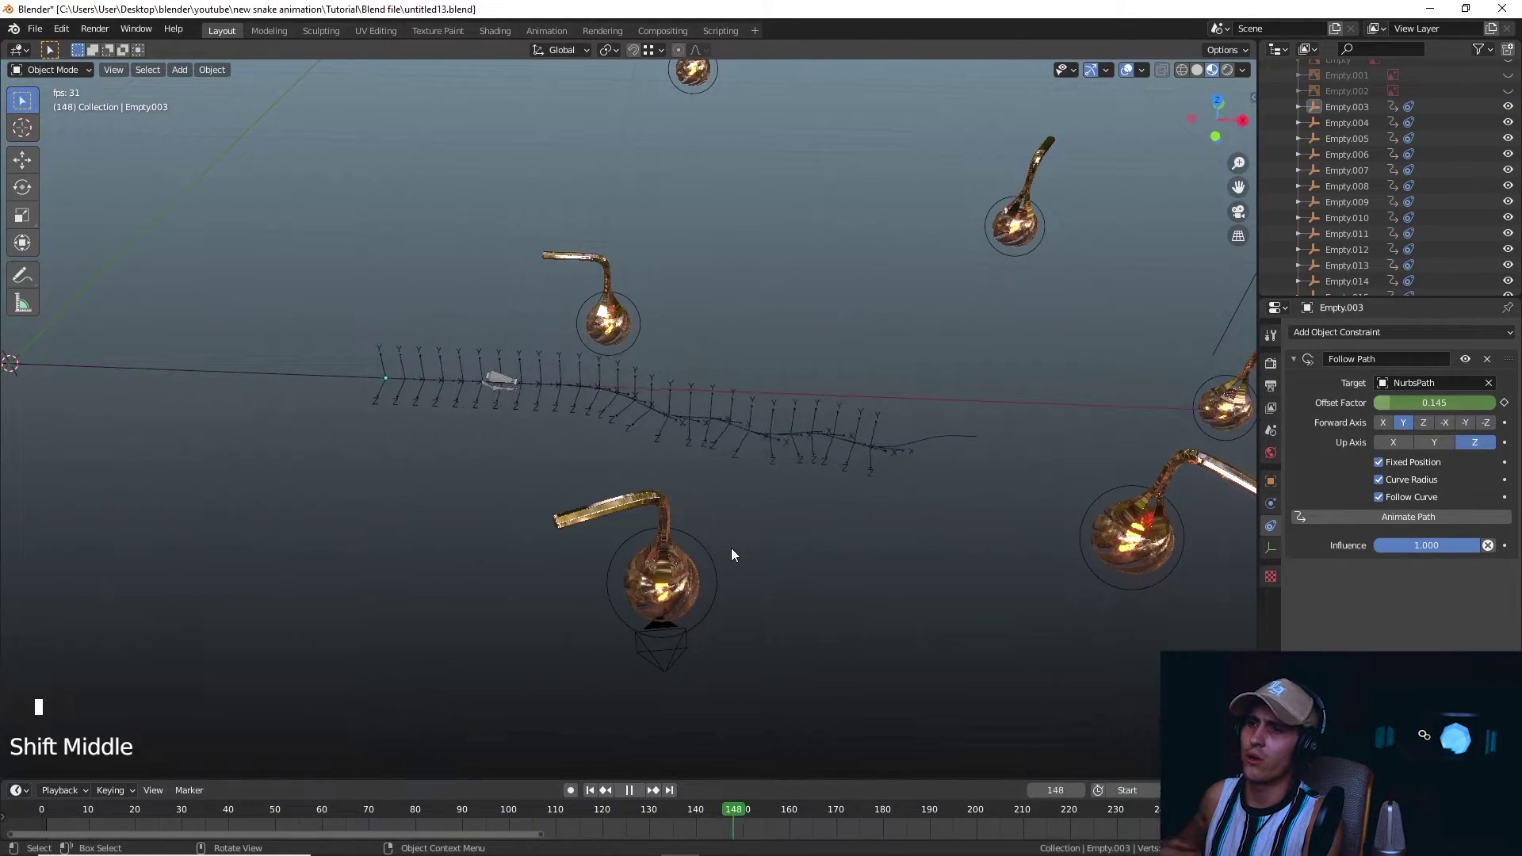
{"action": "key", "text": "space"}
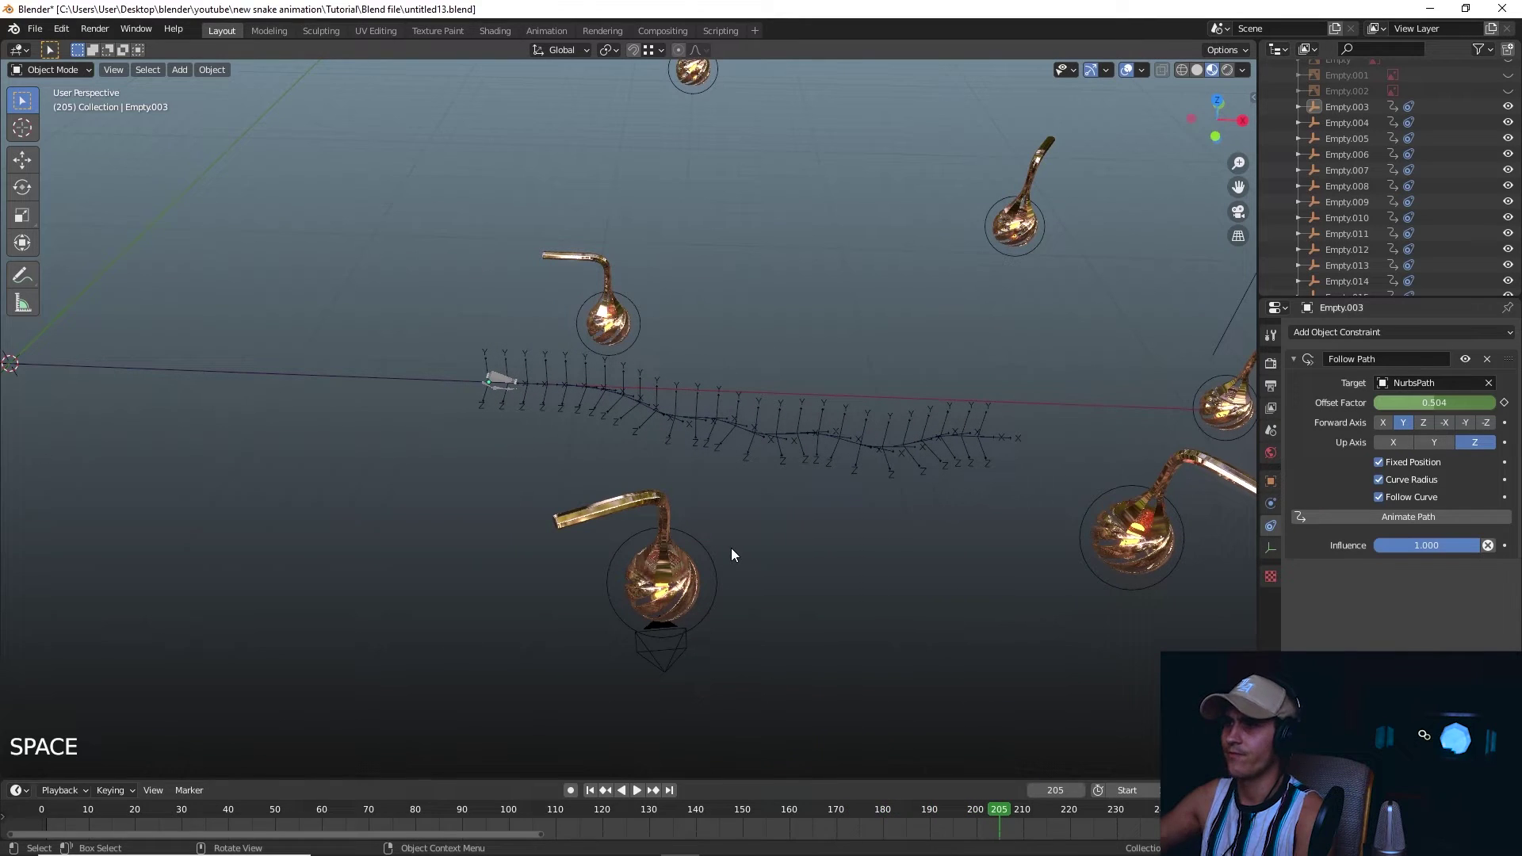
{"action": "left_click", "coordinate": [589, 789]}
{"action": "middle_click_drag", "start_coordinate": [607, 560], "coordinate": [929, 574], "text": "shift"}
{"action": "key", "text": "space"}
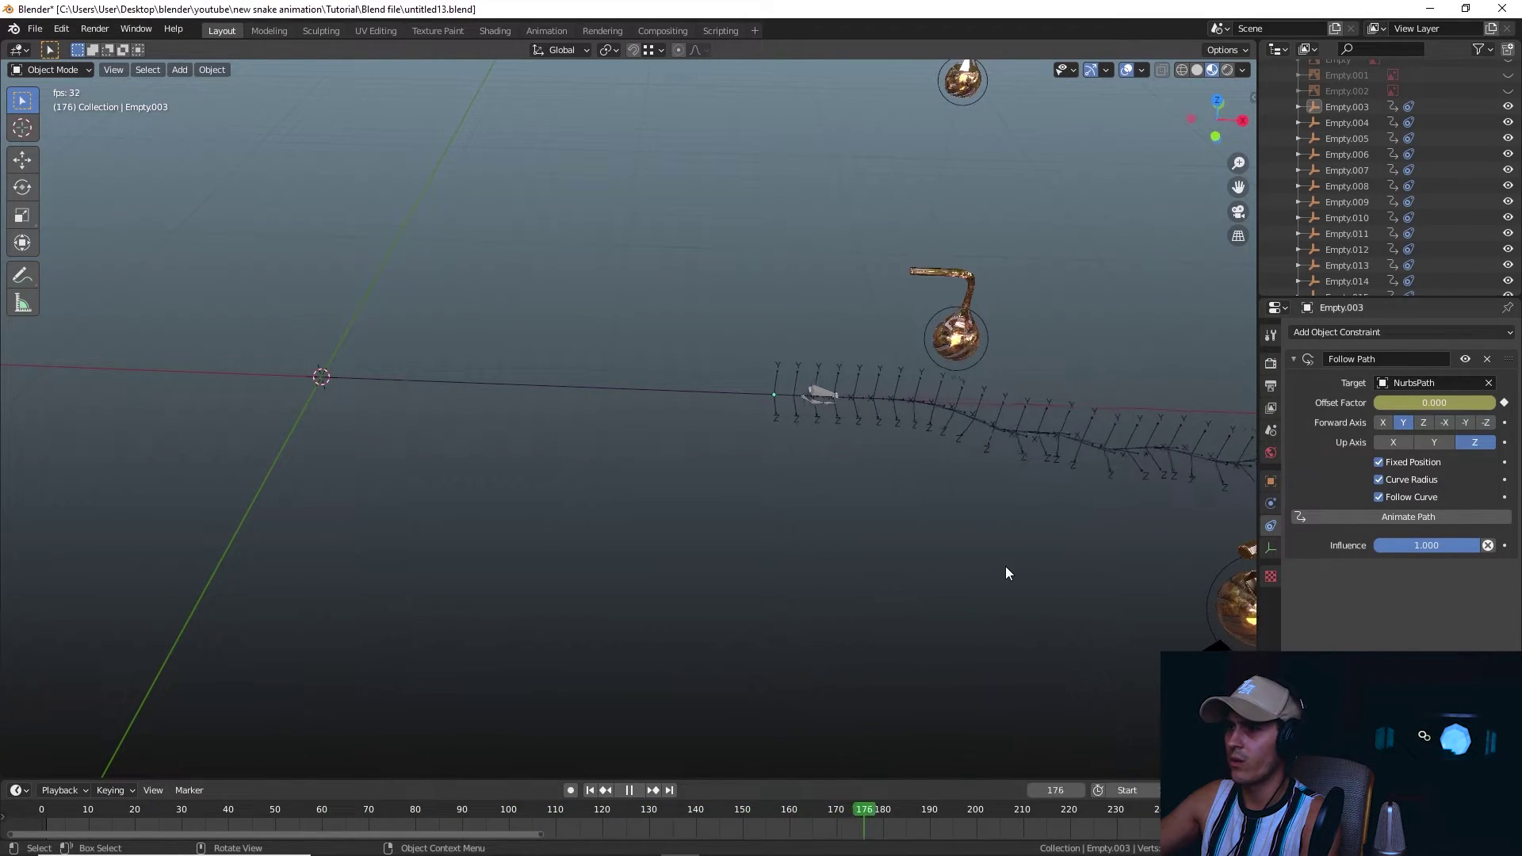
{"action": "key", "text": "space"}
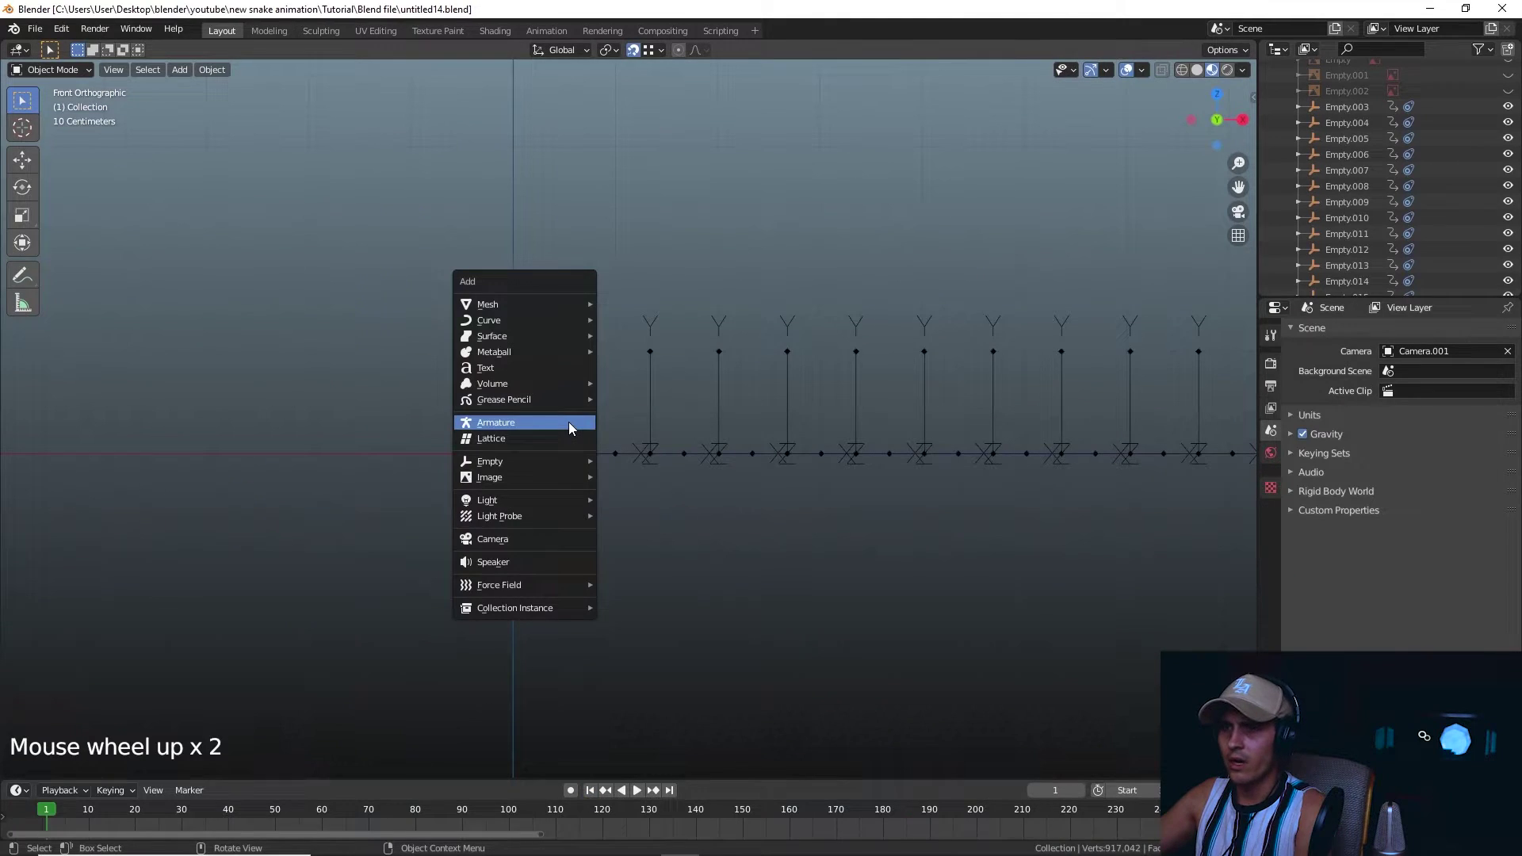
Reset the 3D cursor to the world origin and add a new armature there, at the rearmost empty.
{"action": "left_click", "coordinate": [568, 422]}
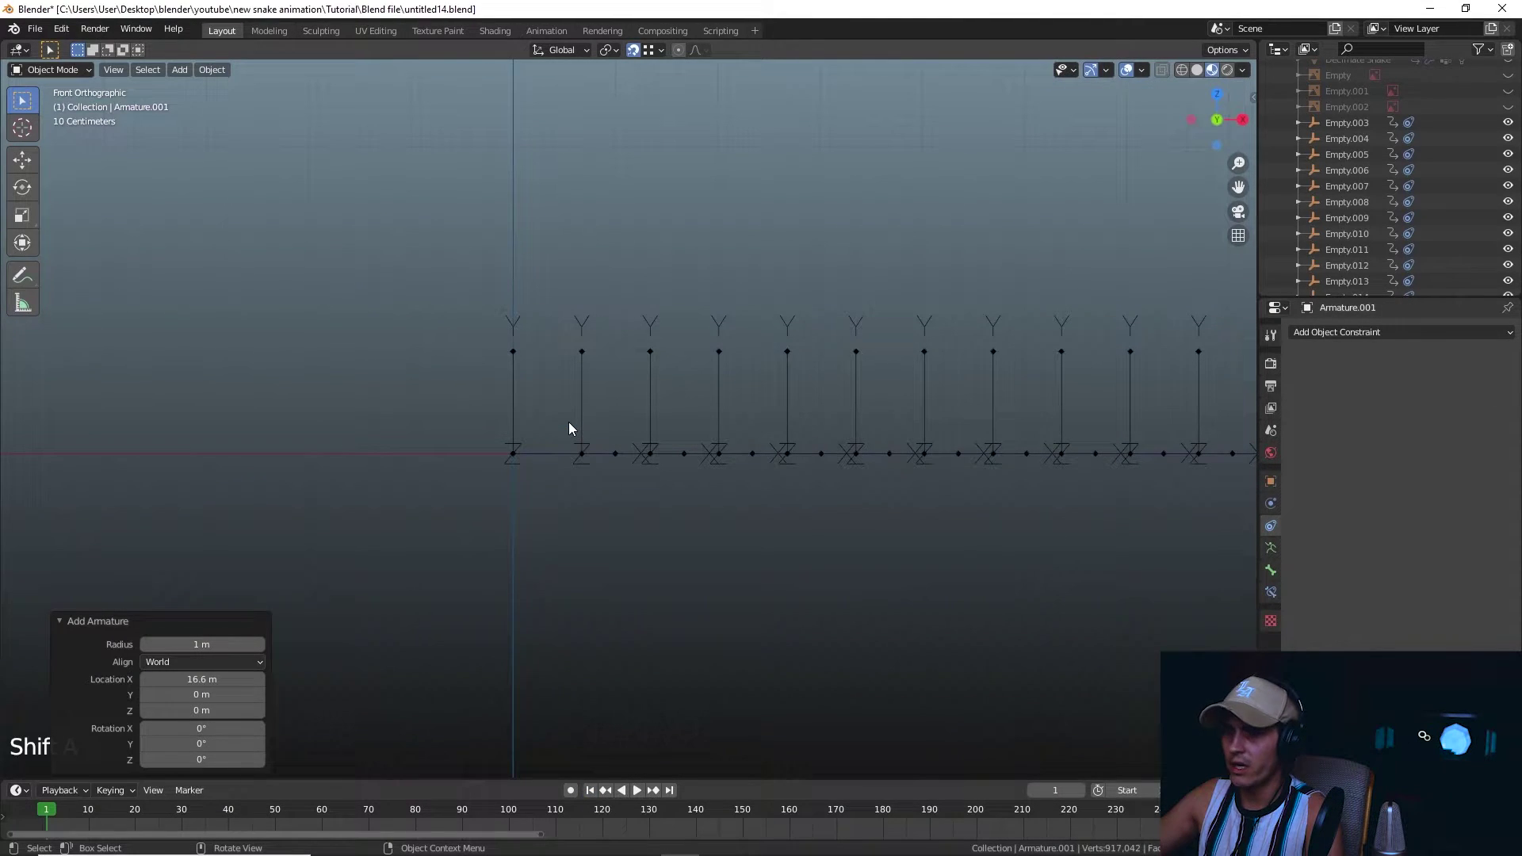
{"action": "key", "text": "ctrl+z"}
{"action": "key", "text": "shift+c"}
{"action": "scroll", "coordinate": [587, 464], "scroll_direction": "up", "scroll_amount": 2}
{"action": "middle_click_drag", "start_coordinate": [639, 477], "coordinate": [669, 405], "text": "shift"}
{"action": "scroll", "coordinate": [591, 424], "scroll_direction": "up", "scroll_amount": 9}
{"action": "key", "text": "shift+a"}
{"action": "left_click", "coordinate": [522, 423]}
{"action": "middle_click_drag", "start_coordinate": [535, 428], "coordinate": [673, 427], "text": "shift"}
{"action": "scroll", "coordinate": [673, 427], "scroll_direction": "up", "scroll_amount": 5}
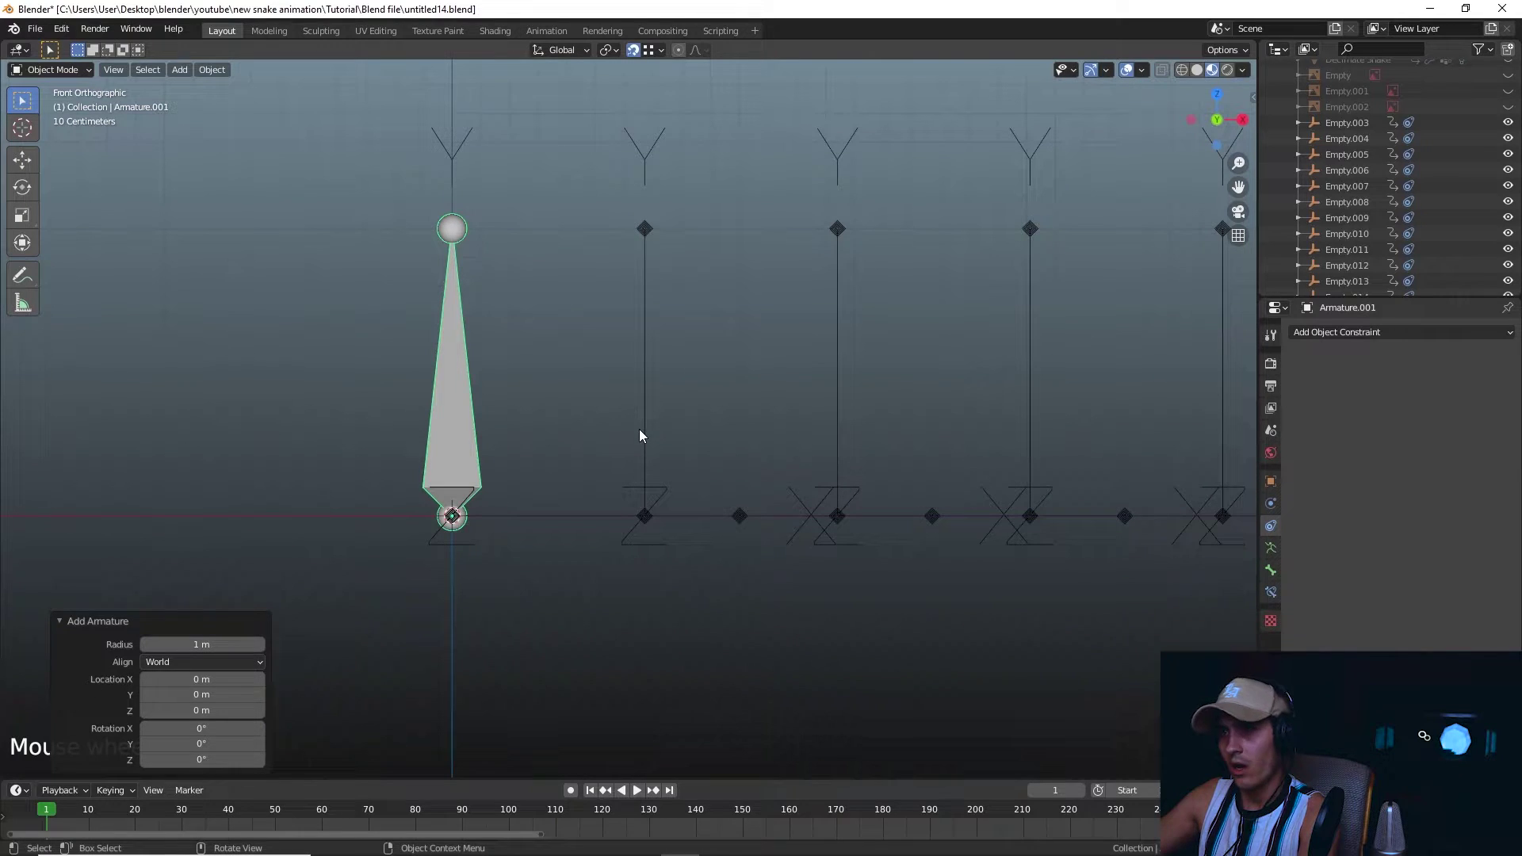
In Edit Mode, snap the bone's tip onto the second empty so the bone lies along the X axis.
{"action": "key", "text": "Tab"}
{"action": "key", "text": "g"}
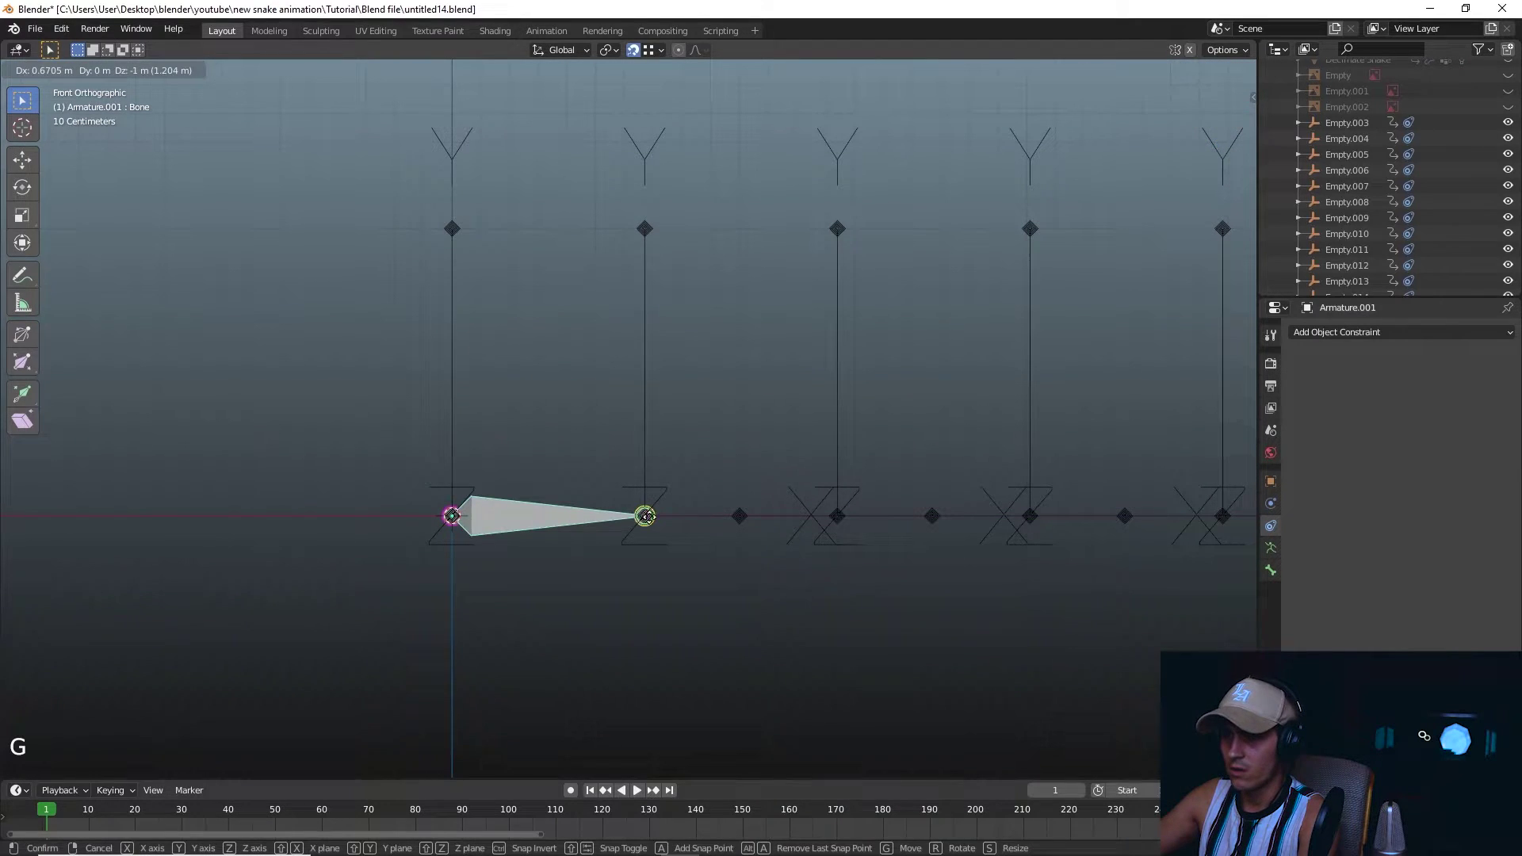
{"action": "left_click", "coordinate": [650, 517]}
Extrude a second bone from the tip and snap its end onto the third empty.
{"action": "middle_click_drag", "start_coordinate": [650, 516], "coordinate": [565, 499], "text": "shift"}
{"action": "scroll", "coordinate": [663, 493], "scroll_direction": "down", "scroll_amount": 1}
{"action": "middle_click_drag", "start_coordinate": [664, 492], "coordinate": [605, 486], "text": "shift"}
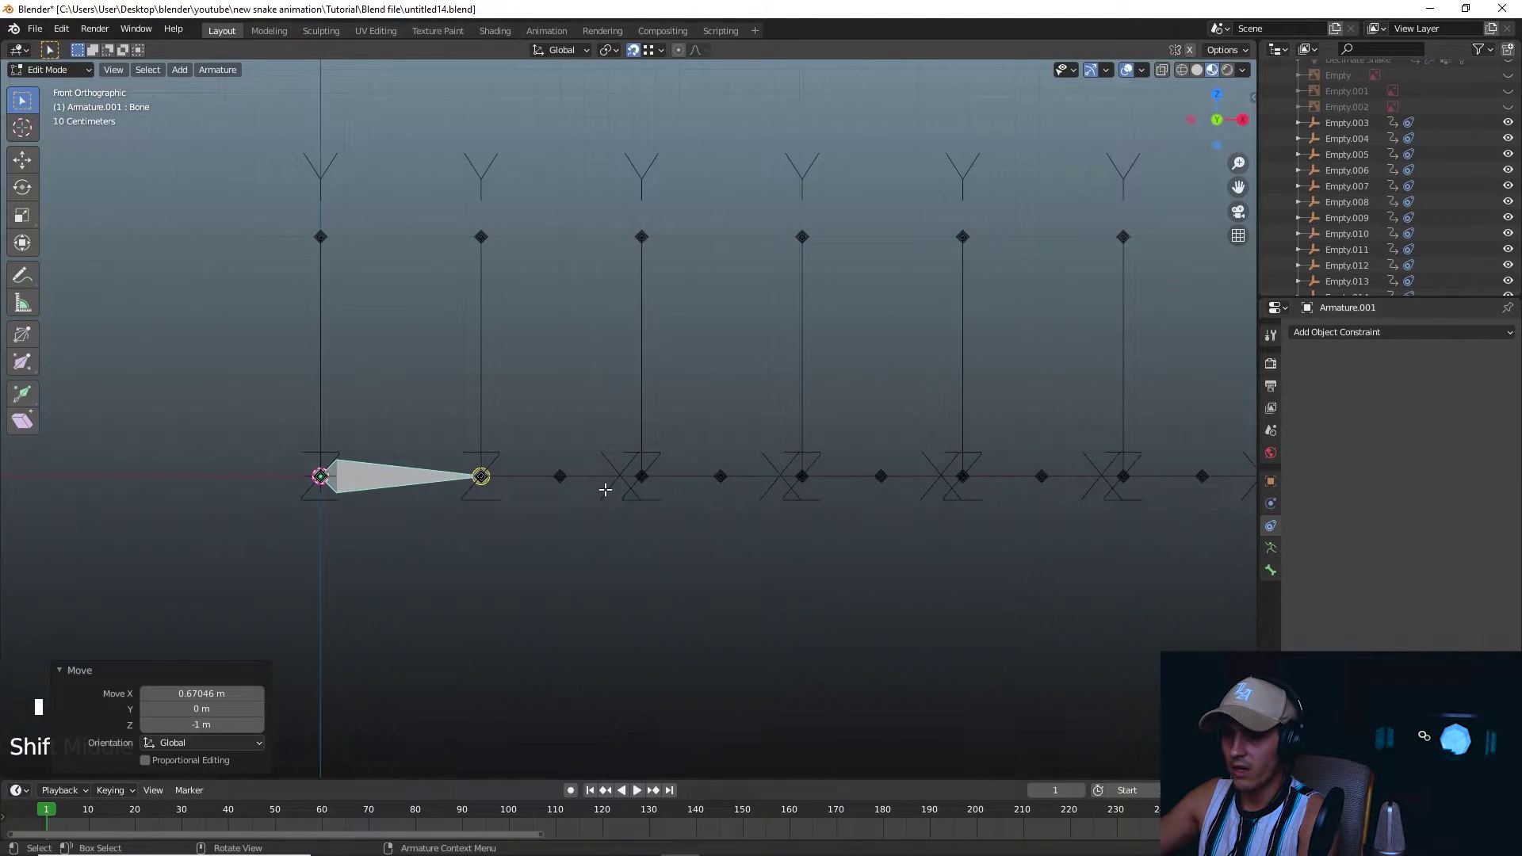
{"action": "key", "text": "e"}
{"action": "left_click", "coordinate": [639, 476]}
Repeat the 0.67046 m extrusion along the row of empties until the bones reach the second-to-last empty before the head armature.
{"action": "scroll", "coordinate": [789, 494], "scroll_direction": "down", "scroll_amount": 5}
{"action": "middle_click_drag", "start_coordinate": [789, 495], "coordinate": [679, 509], "text": "shift"}
{"action": "scroll", "coordinate": [687, 512], "scroll_direction": "down", "scroll_amount": 1}
{"action": "key", "text": "shift+r"}
{"action": "key", "text": "shift+r"}
{"action": "key", "text": "shift+r"}
{"action": "key", "text": "shift+r"}
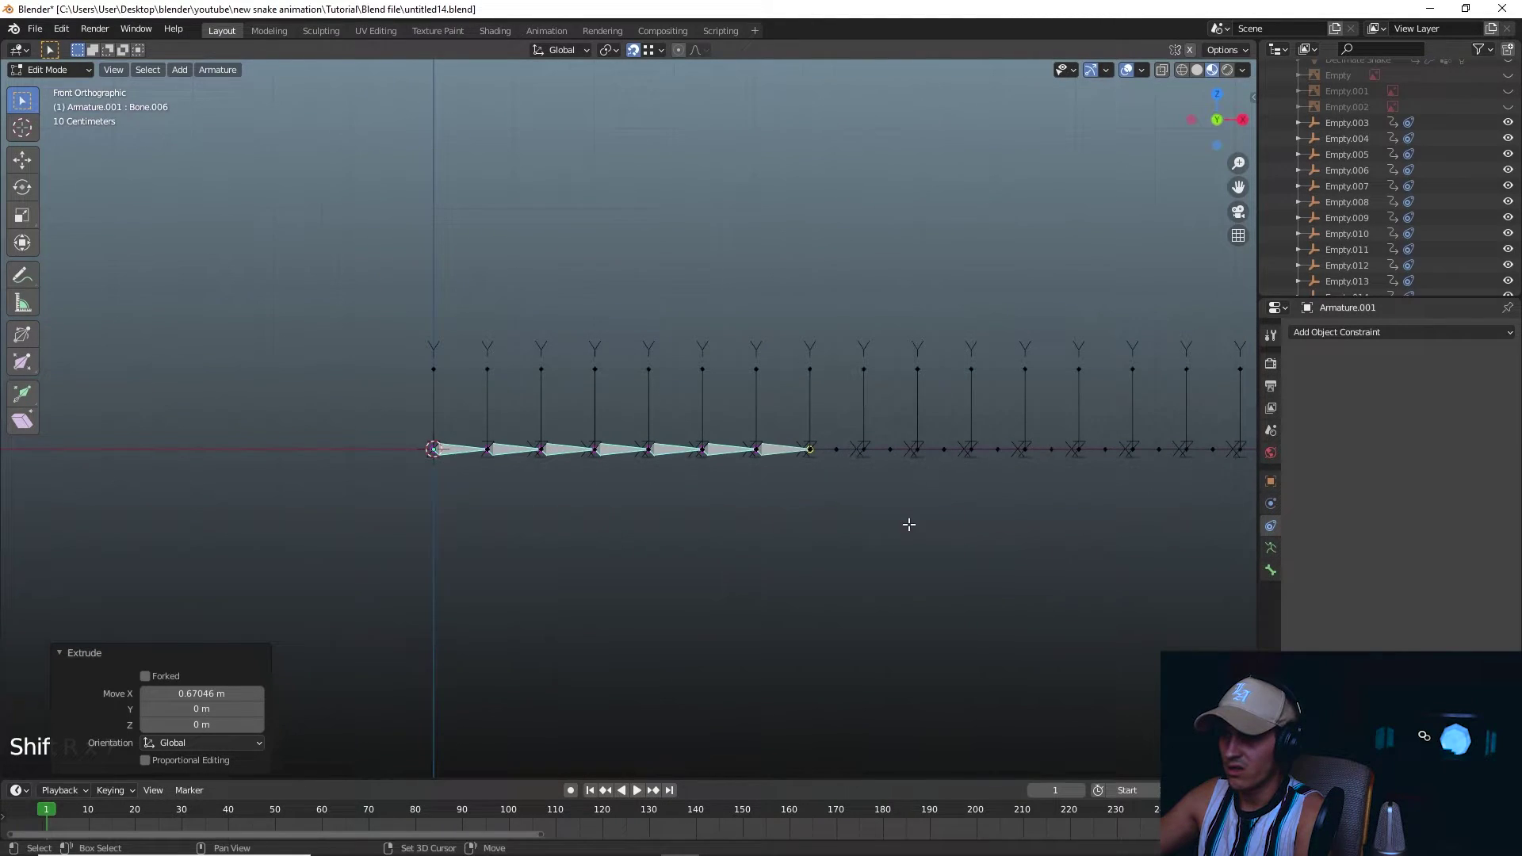
{"action": "middle_click_drag", "start_coordinate": [908, 524], "coordinate": [605, 523], "text": "shift"}
{"action": "key", "text": "shift+r"}
{"action": "key", "text": "shift+r"}
{"action": "key", "text": "shift+r"}
{"action": "key", "text": "shift+r"}
{"action": "key", "text": "shift+r"}
{"action": "key", "text": "shift+r"}
{"action": "key", "text": "shift+r"}
{"action": "scroll", "coordinate": [737, 527], "scroll_direction": "down", "scroll_amount": 1}
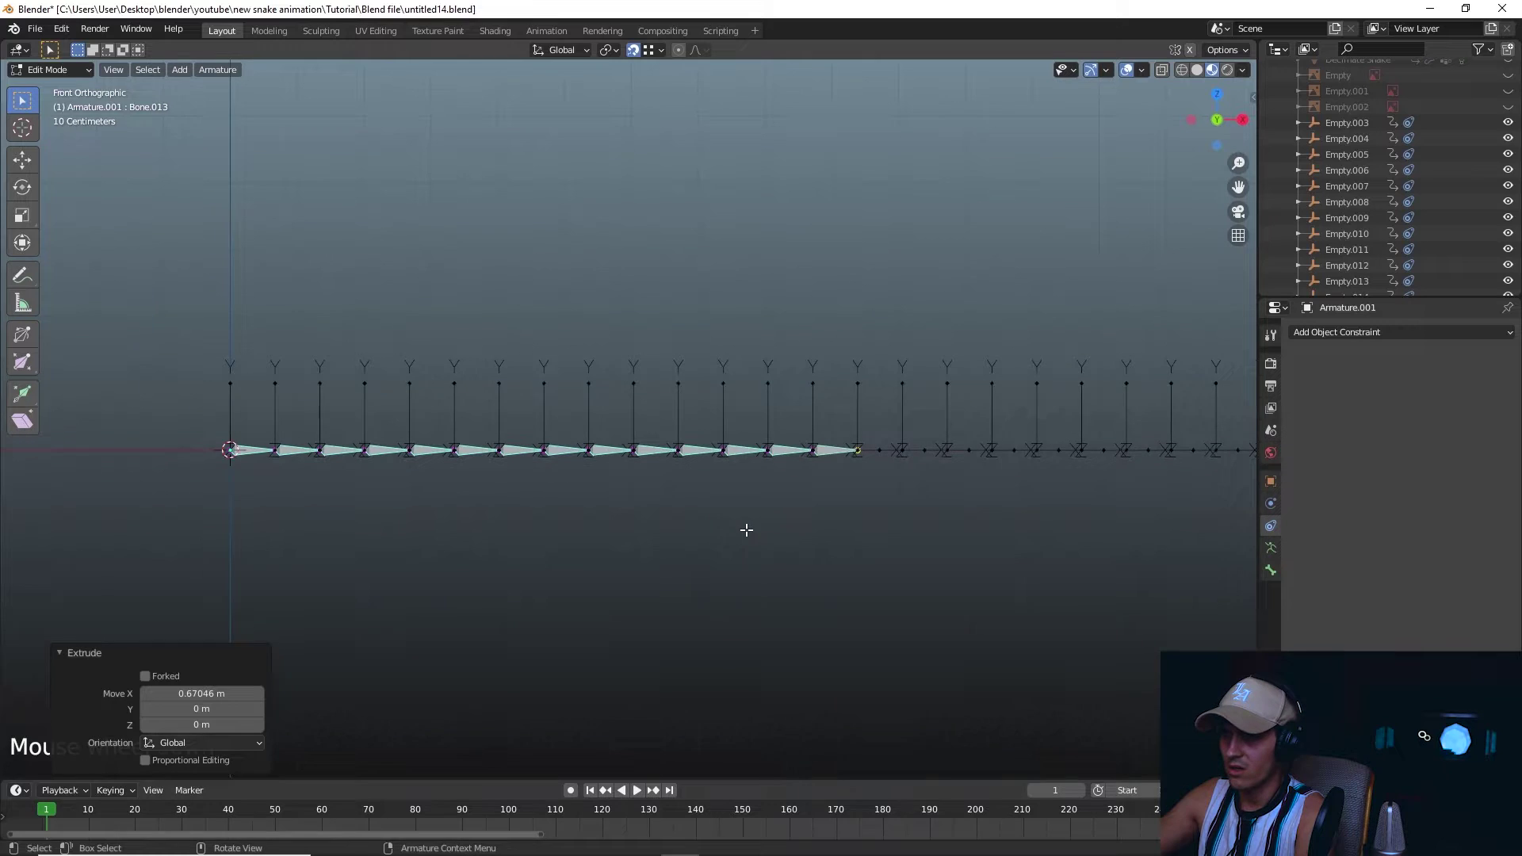
{"action": "middle_click_drag", "start_coordinate": [746, 530], "coordinate": [602, 518], "text": "shift"}
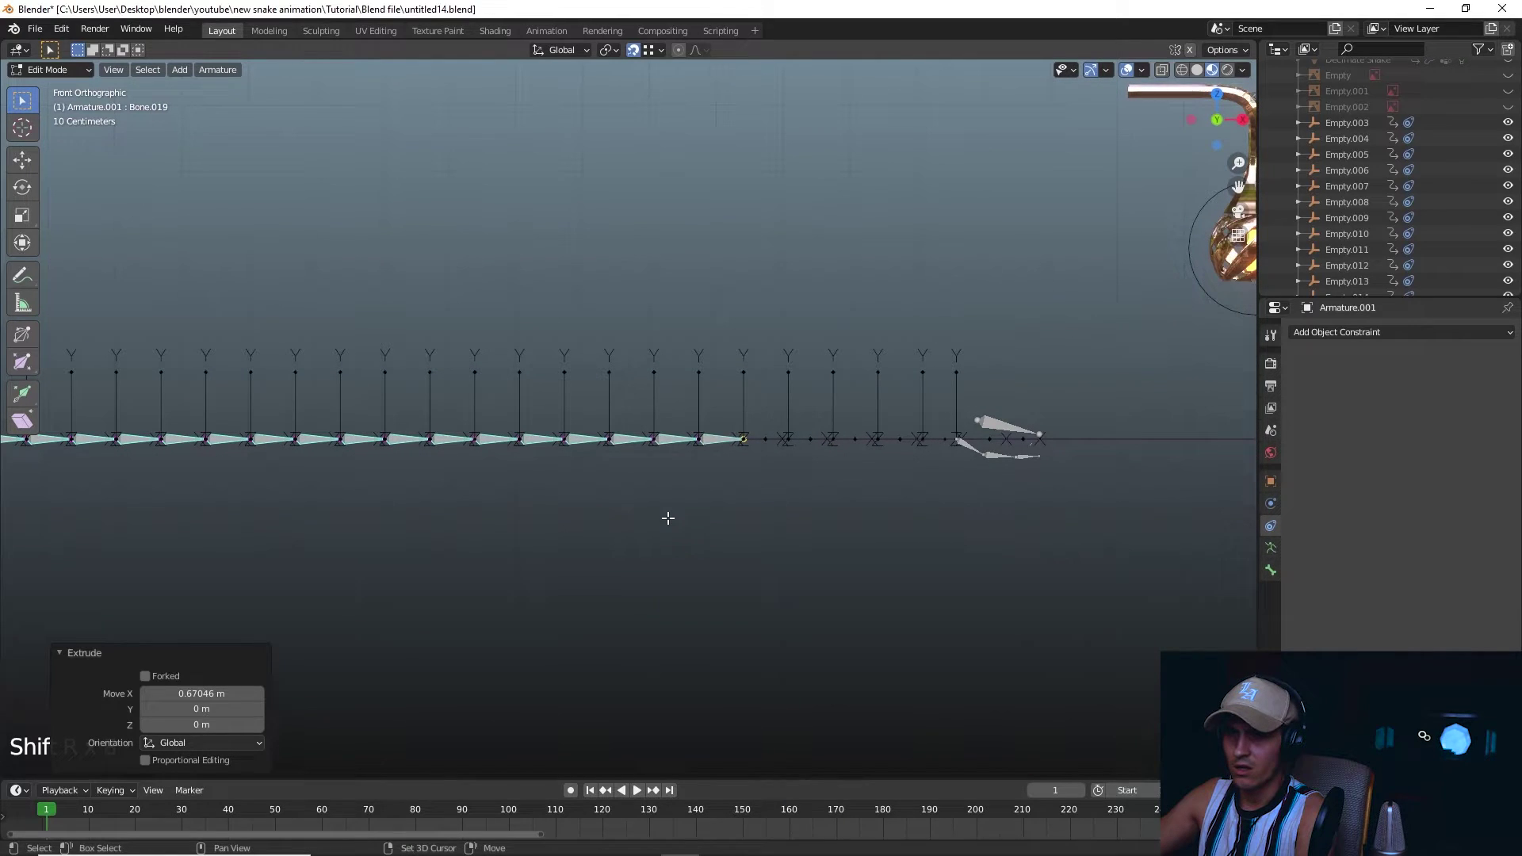
{"action": "left_click", "coordinate": [70, 656]}
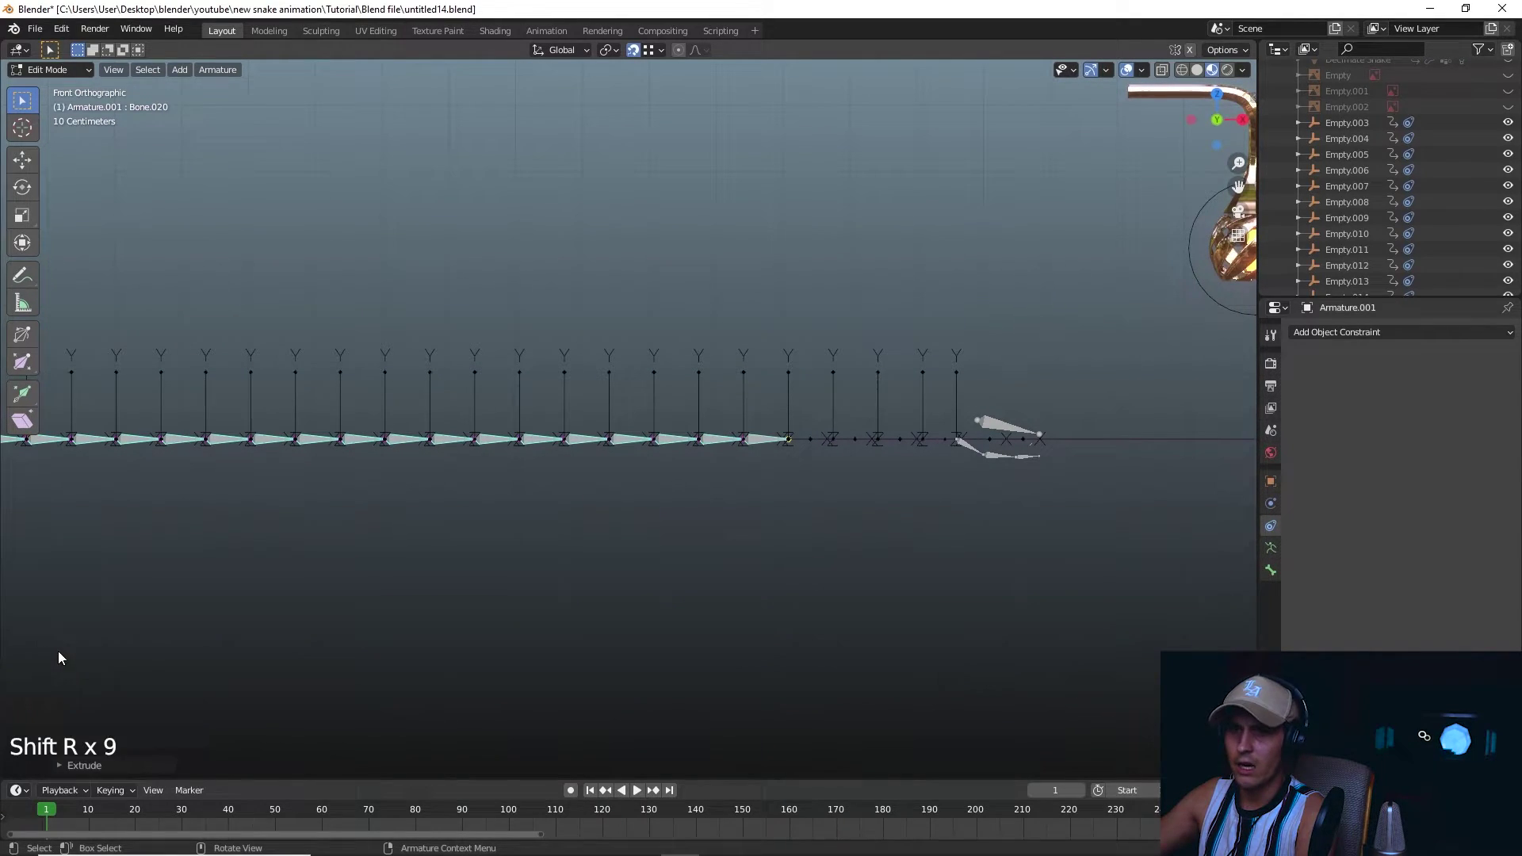
{"action": "key", "text": "shift+r"}
{"action": "key", "text": "shift+r"}
Extrude a final, shorter bone and snap its end onto the last empty at the base of the head armature.
{"action": "middle_click_drag", "start_coordinate": [914, 500], "coordinate": [645, 516], "text": "shift"}
{"action": "scroll", "coordinate": [625, 524], "scroll_direction": "up", "scroll_amount": 4}
{"action": "scroll", "coordinate": [625, 524], "scroll_direction": "up", "scroll_amount": 3}
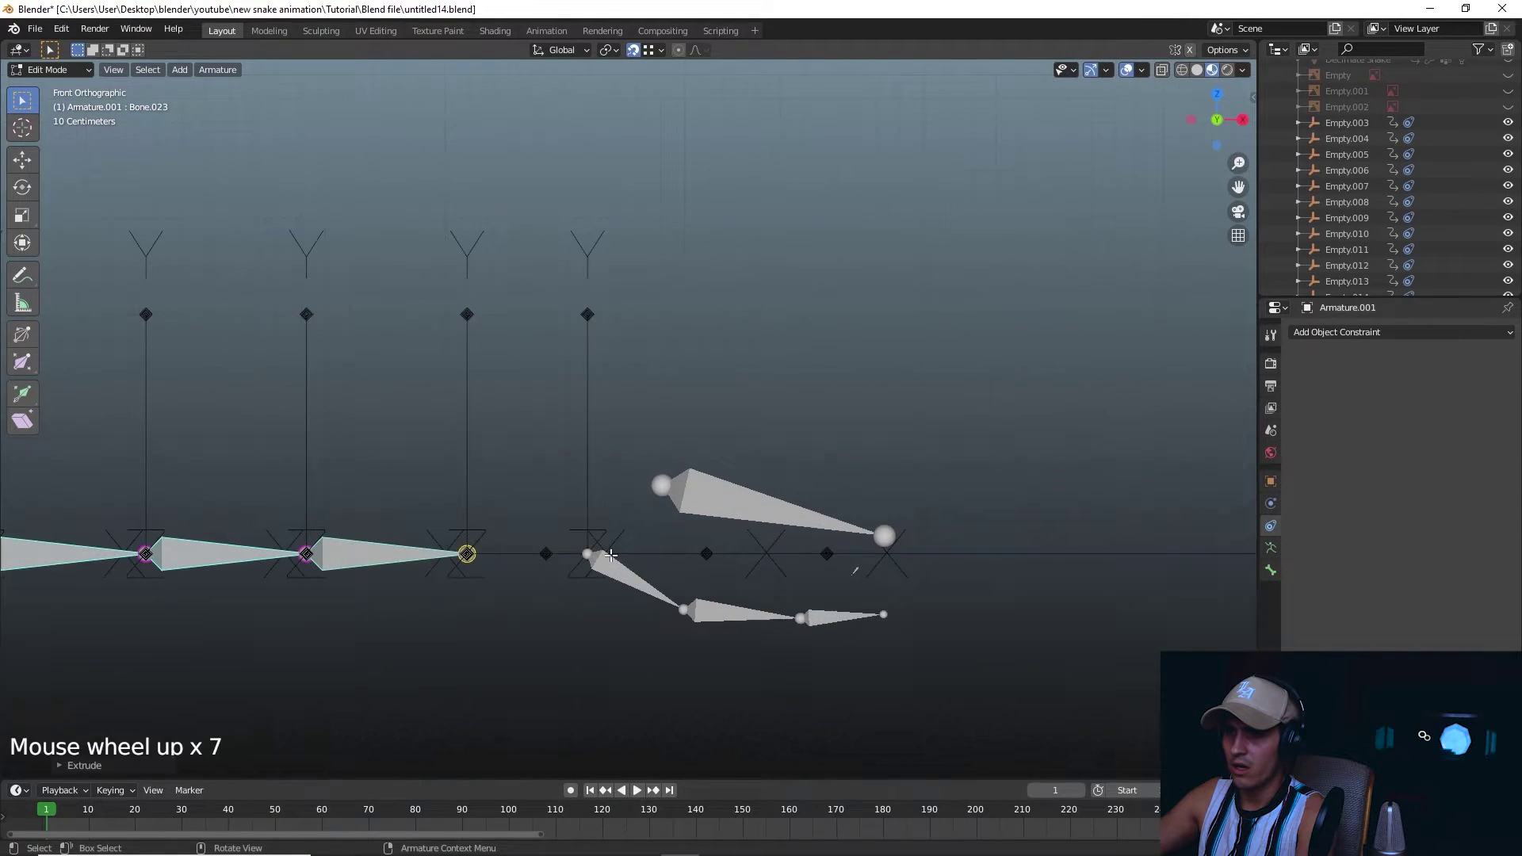
{"action": "scroll", "coordinate": [642, 492], "scroll_direction": "up", "scroll_amount": 3}
{"action": "key", "text": "e"}
{"action": "scroll", "coordinate": [634, 497], "scroll_direction": "down", "scroll_amount": 5}
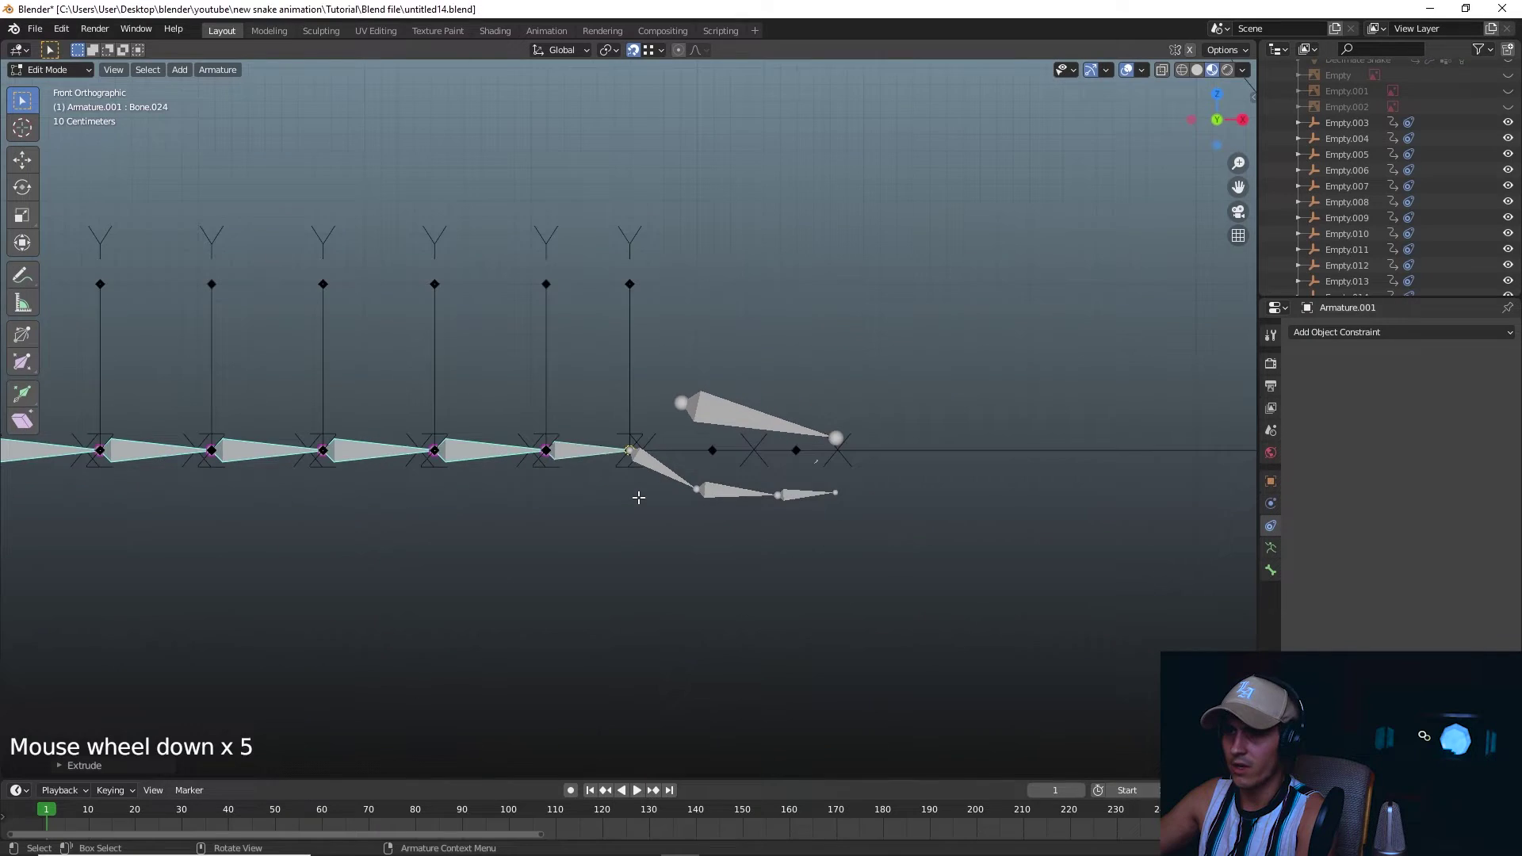
Examine the bone chain's alignment with the empties from the tail to the head.
{"action": "key", "text": "Tab"}
{"action": "scroll", "coordinate": [639, 497], "scroll_direction": "down", "scroll_amount": 4}
{"action": "middle_click_drag", "start_coordinate": [534, 474], "coordinate": [689, 521], "text": "shift"}
{"action": "scroll", "coordinate": [688, 521], "scroll_direction": "up", "scroll_amount": 4}
{"action": "middle_click_drag", "start_coordinate": [594, 516], "coordinate": [645, 472]}
{"action": "scroll", "coordinate": [553, 474], "scroll_direction": "up", "scroll_amount": 2}
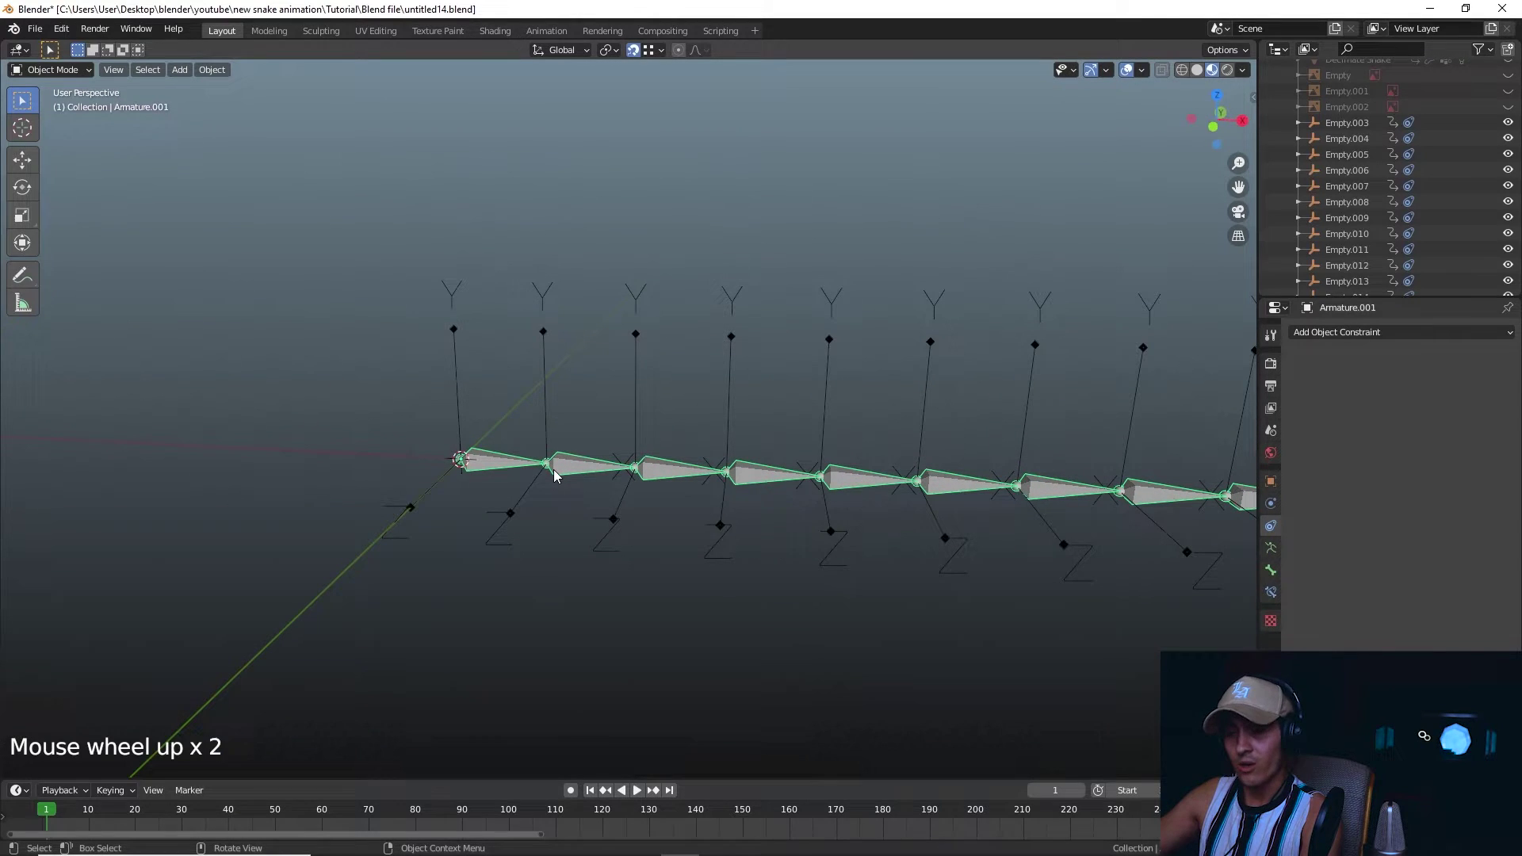
{"action": "key", "text": "Tab"}
{"action": "middle_click_drag", "start_coordinate": [553, 474], "coordinate": [499, 446], "text": "shift"}
{"action": "scroll", "coordinate": [965, 476], "scroll_direction": "down", "scroll_amount": 4}
{"action": "middle_click_drag", "start_coordinate": [965, 476], "coordinate": [624, 445], "text": "shift"}
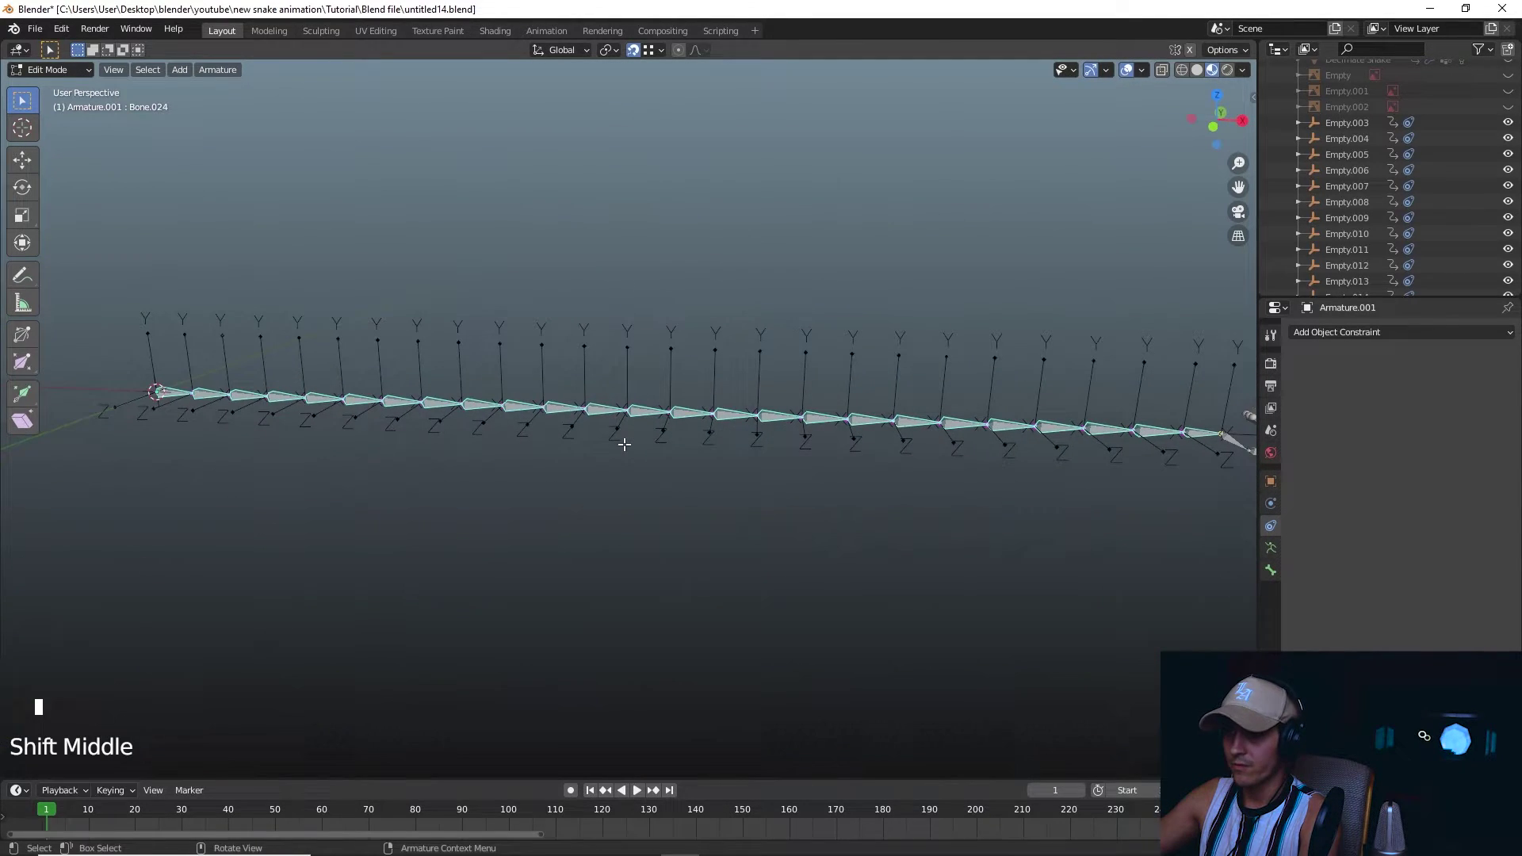
{"action": "key", "text": "ctrl+Tab"}
{"action": "left_click", "coordinate": [611, 510]}
{"action": "middle_click_drag", "start_coordinate": [610, 509], "coordinate": [693, 499], "text": "shift"}
{"action": "scroll", "coordinate": [761, 381], "scroll_direction": "up", "scroll_amount": 2}
{"action": "left_click", "coordinate": [735, 467]}
{"action": "left_click", "coordinate": [775, 482]}
Select the first bone at the tail end in Edit Mode and clear its parent.
{"action": "middle_click_drag", "start_coordinate": [909, 199], "coordinate": [419, 514], "text": "shift"}
{"action": "scroll", "coordinate": [594, 507], "scroll_direction": "up", "scroll_amount": 2}
{"action": "left_click", "coordinate": [381, 406]}
{"action": "middle_click_drag", "start_coordinate": [380, 406], "coordinate": [513, 462], "text": "shift"}
{"action": "key", "text": "alt+p"}
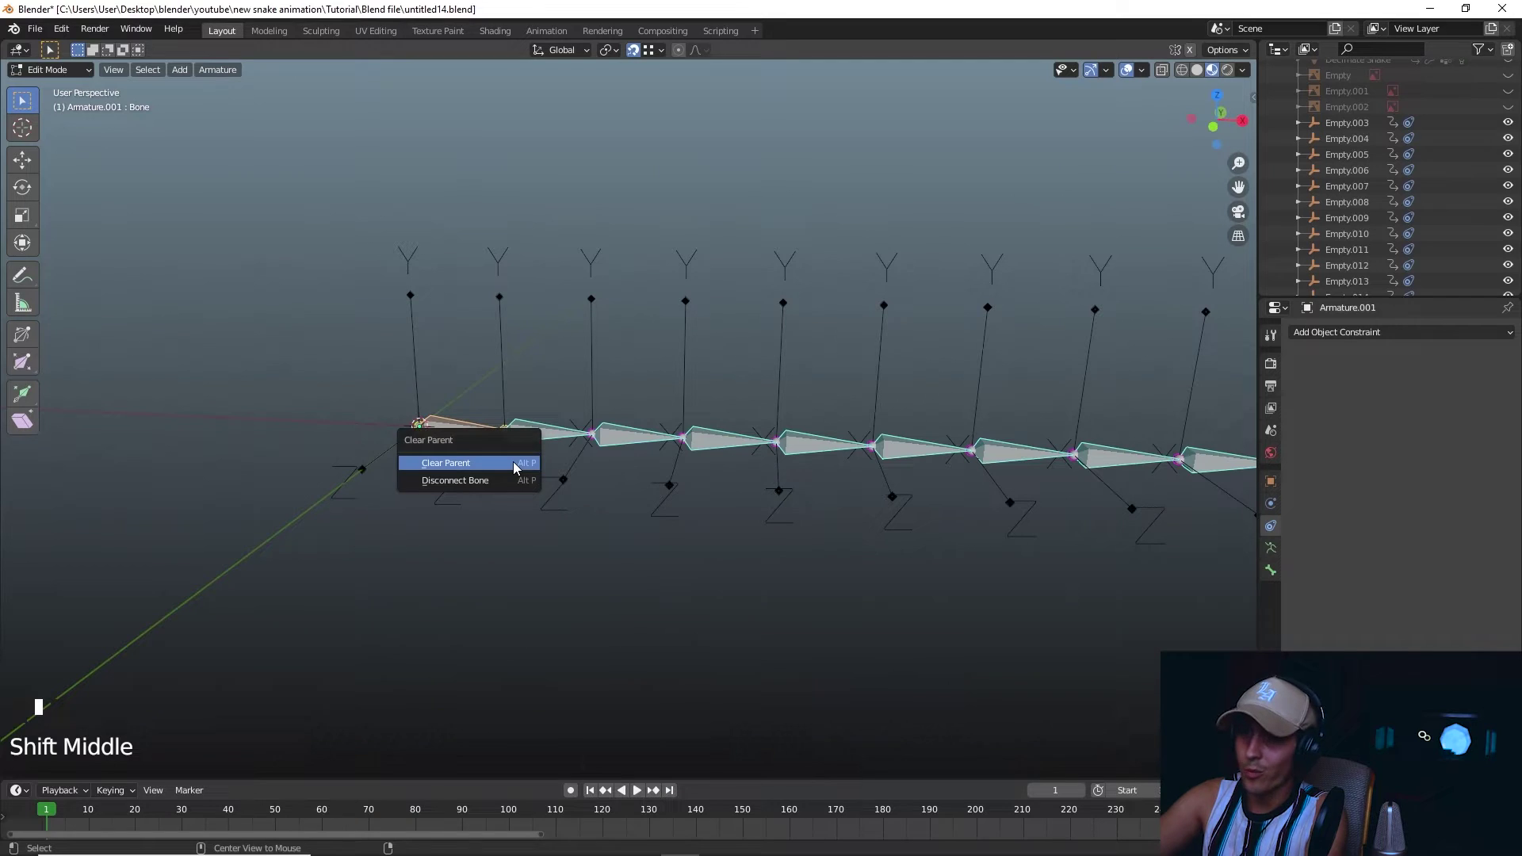
{"action": "left_click", "coordinate": [513, 464]}
Repeat Clear Parent on each following bone of the chain, from Bone.001 through Bone.007.
{"action": "left_click", "coordinate": [546, 432]}
{"action": "key", "text": "shift+r"}
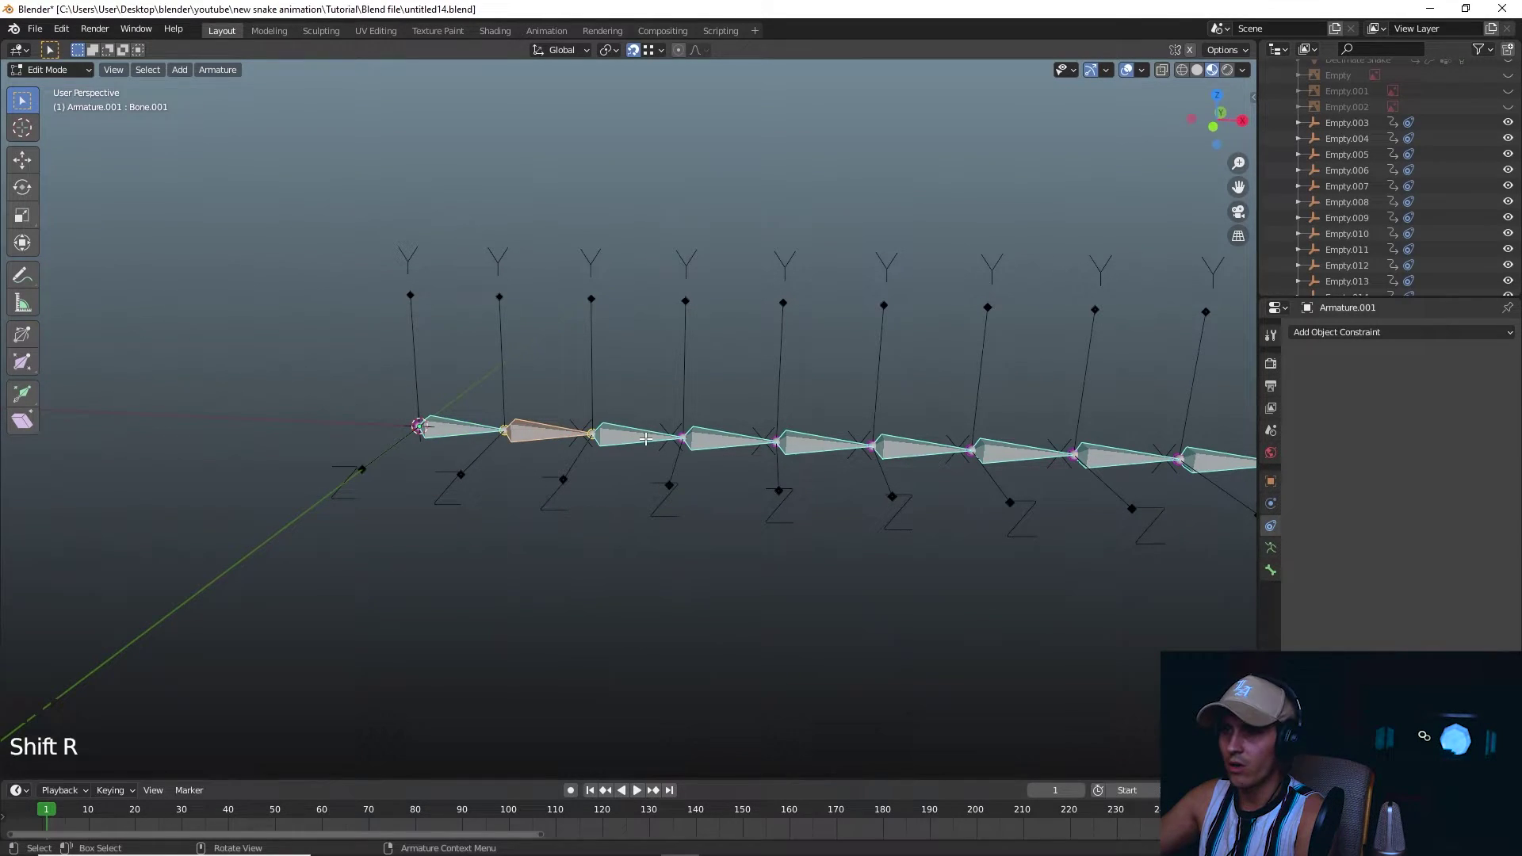
{"action": "key", "text": "shift+r"}
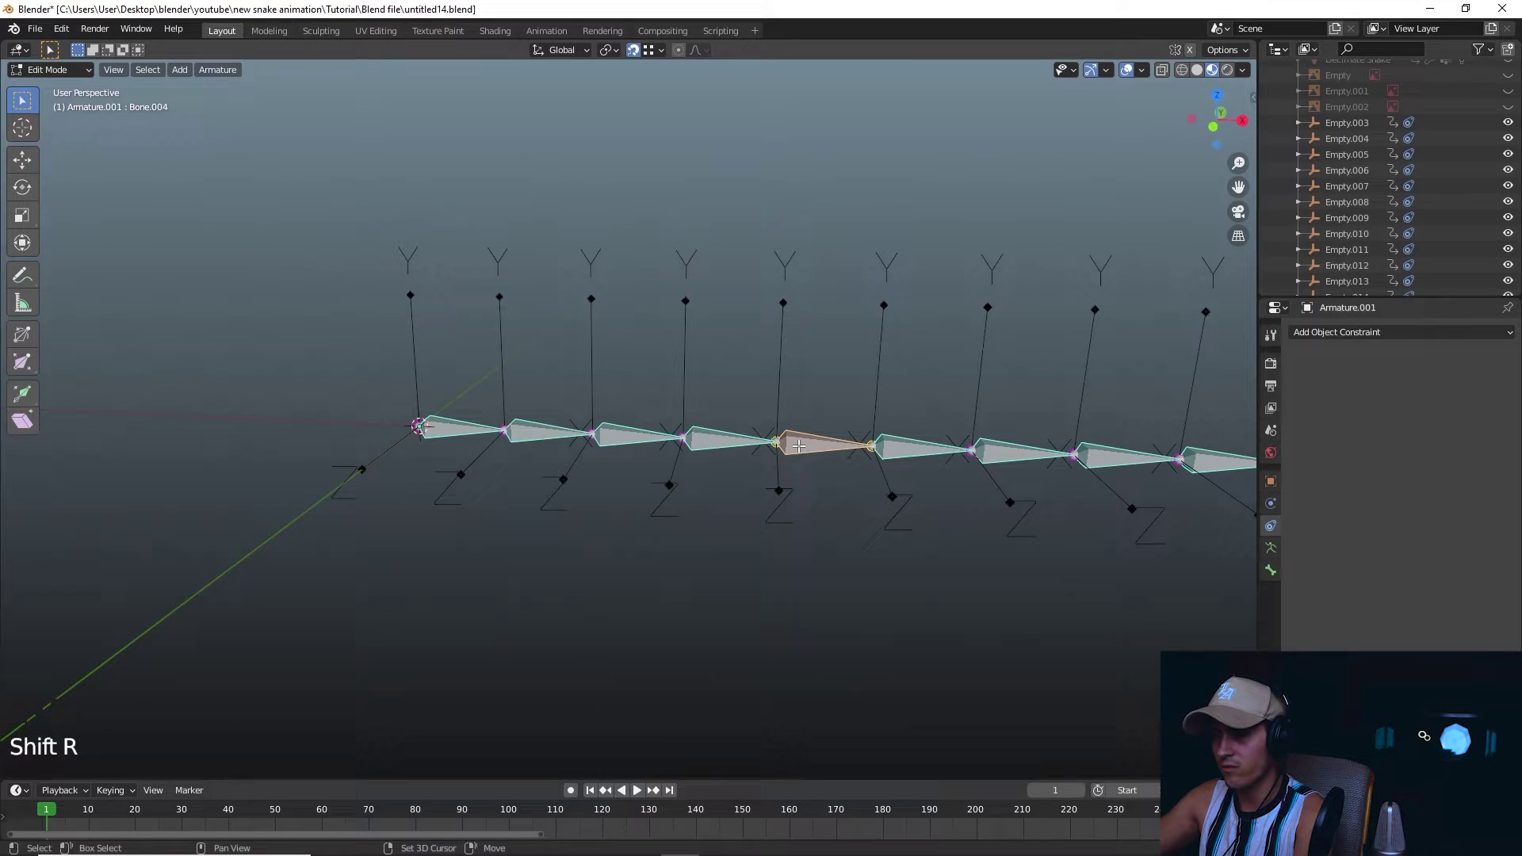
{"action": "middle_click_drag", "start_coordinate": [923, 498], "coordinate": [671, 495], "text": "shift"}
{"action": "left_click", "coordinate": [613, 453]}
{"action": "key", "text": "shift+r"}
Clear the parents of the middle bones one by one, from Bone.008 through Bone.013.
{"action": "key", "text": "shift+r"}
{"action": "key", "text": "shift+r"}
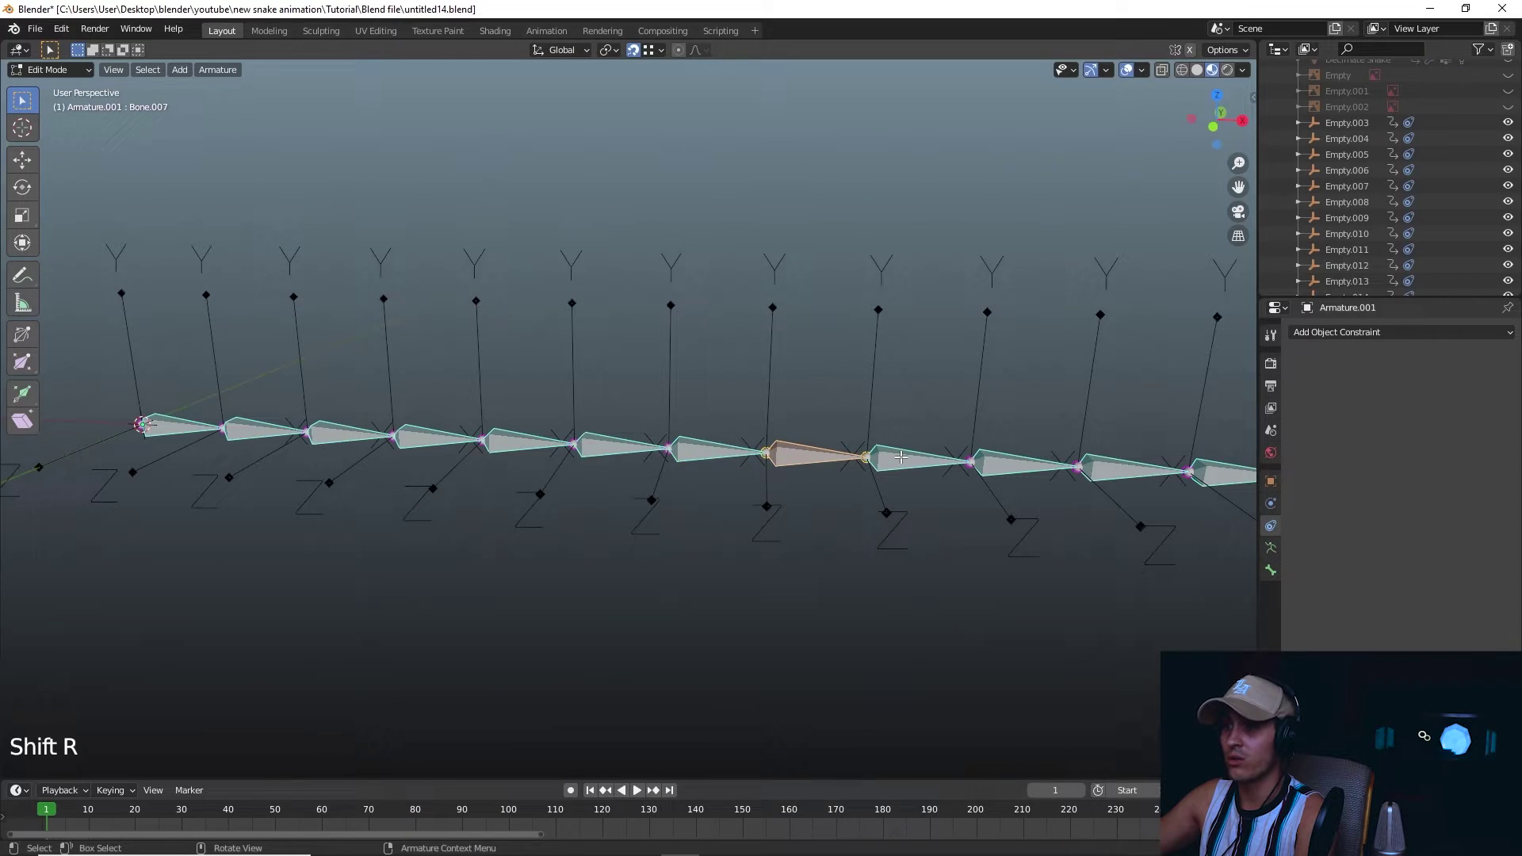
{"action": "key", "text": "shift+r"}
{"action": "middle_click_drag", "start_coordinate": [1073, 514], "coordinate": [680, 492], "text": "shift"}
{"action": "key", "text": "shift+r"}
{"action": "left_click", "coordinate": [718, 462]}
{"action": "key", "text": "shift+r"}
{"action": "key", "text": "shift+r"}
{"action": "left_click", "coordinate": [932, 474]}
Repeat Clear Parent on the bones from Bone.014 through Bone.021, moving towards the head.
{"action": "key", "text": "shift+r"}
{"action": "middle_click_drag", "start_coordinate": [1040, 532], "coordinate": [694, 517], "text": "shift"}
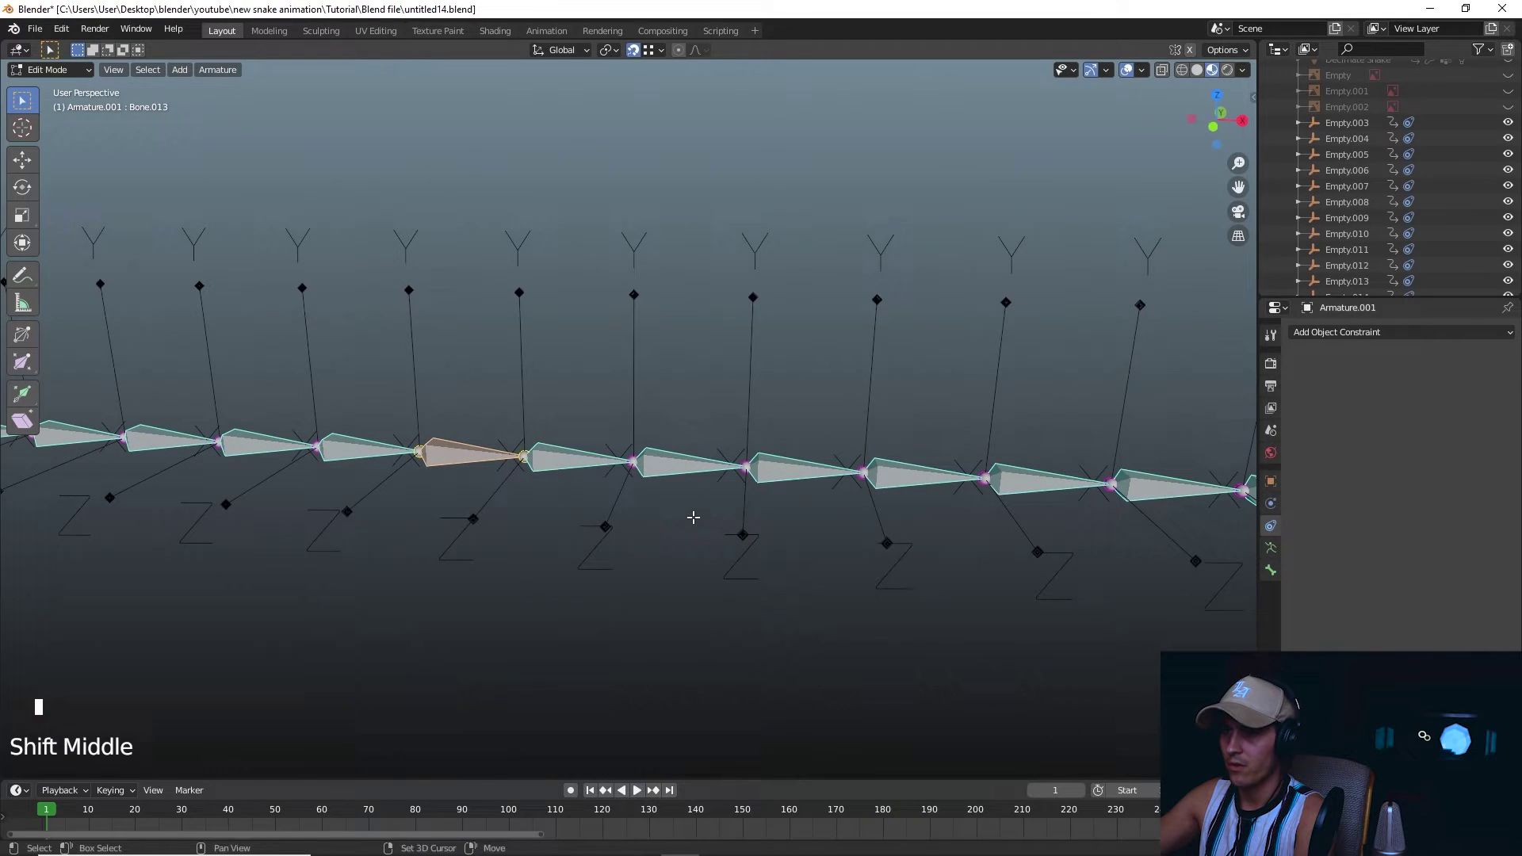
{"action": "key", "text": "shift+r"}
{"action": "left_click", "coordinate": [670, 463]}
{"action": "left_click", "coordinate": [806, 466]}
{"action": "key", "text": "shift+r"}
{"action": "left_click", "coordinate": [916, 475]}
{"action": "key", "text": "shift+r"}
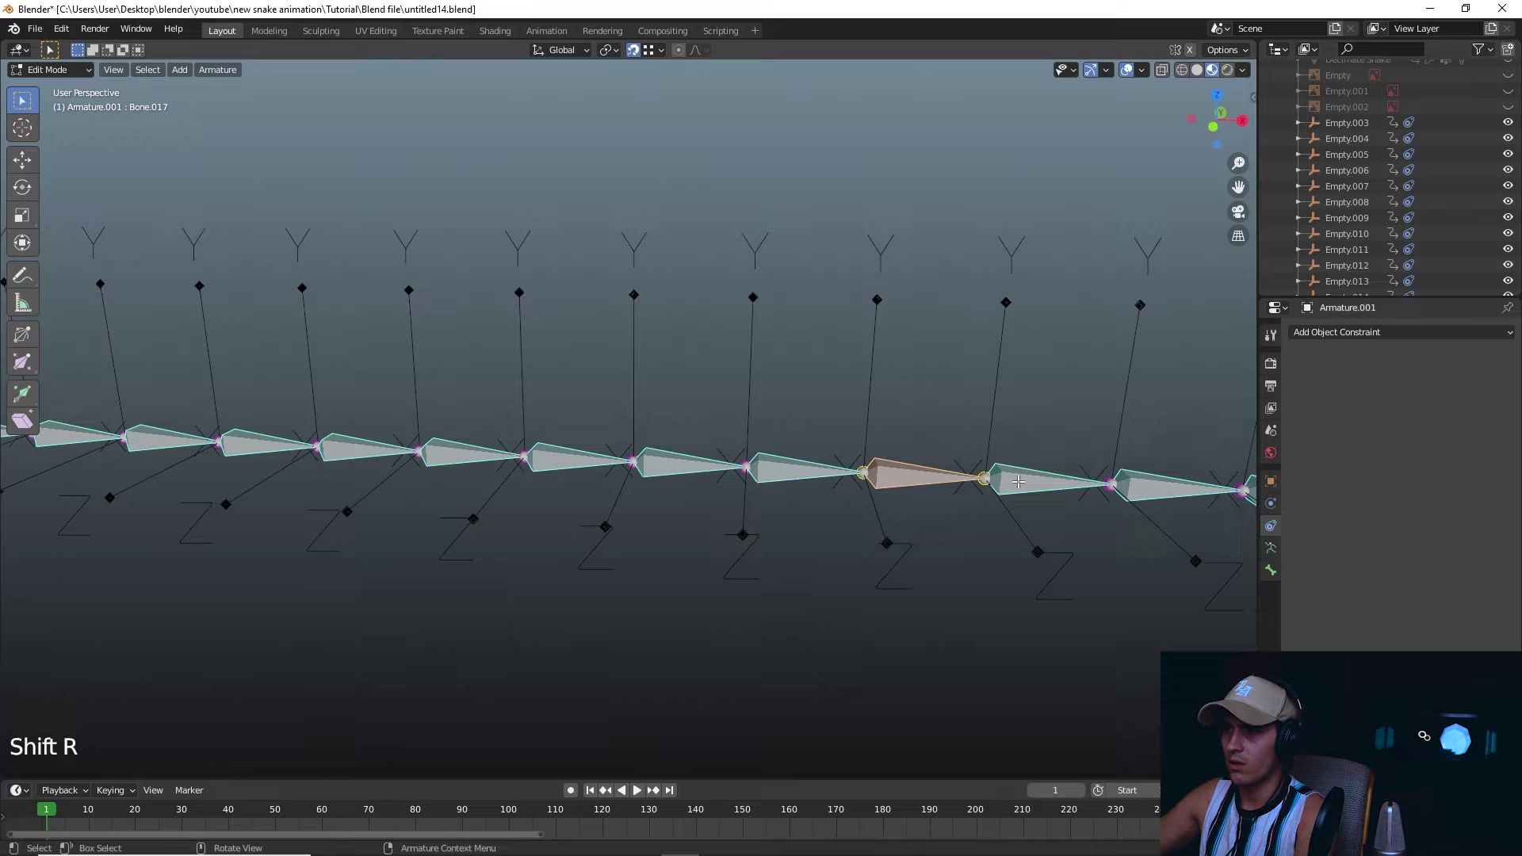
{"action": "middle_click_drag", "start_coordinate": [1036, 517], "coordinate": [572, 524], "text": "shift"}
{"action": "left_click", "coordinate": [713, 496]}
{"action": "key", "text": "shift+r"}
{"action": "left_click", "coordinate": [937, 511]}
Clear the parents of the remaining bones up to the head, Bone.022 through Bone.024, and return to Object Mode.
{"action": "key", "text": "shift+r"}
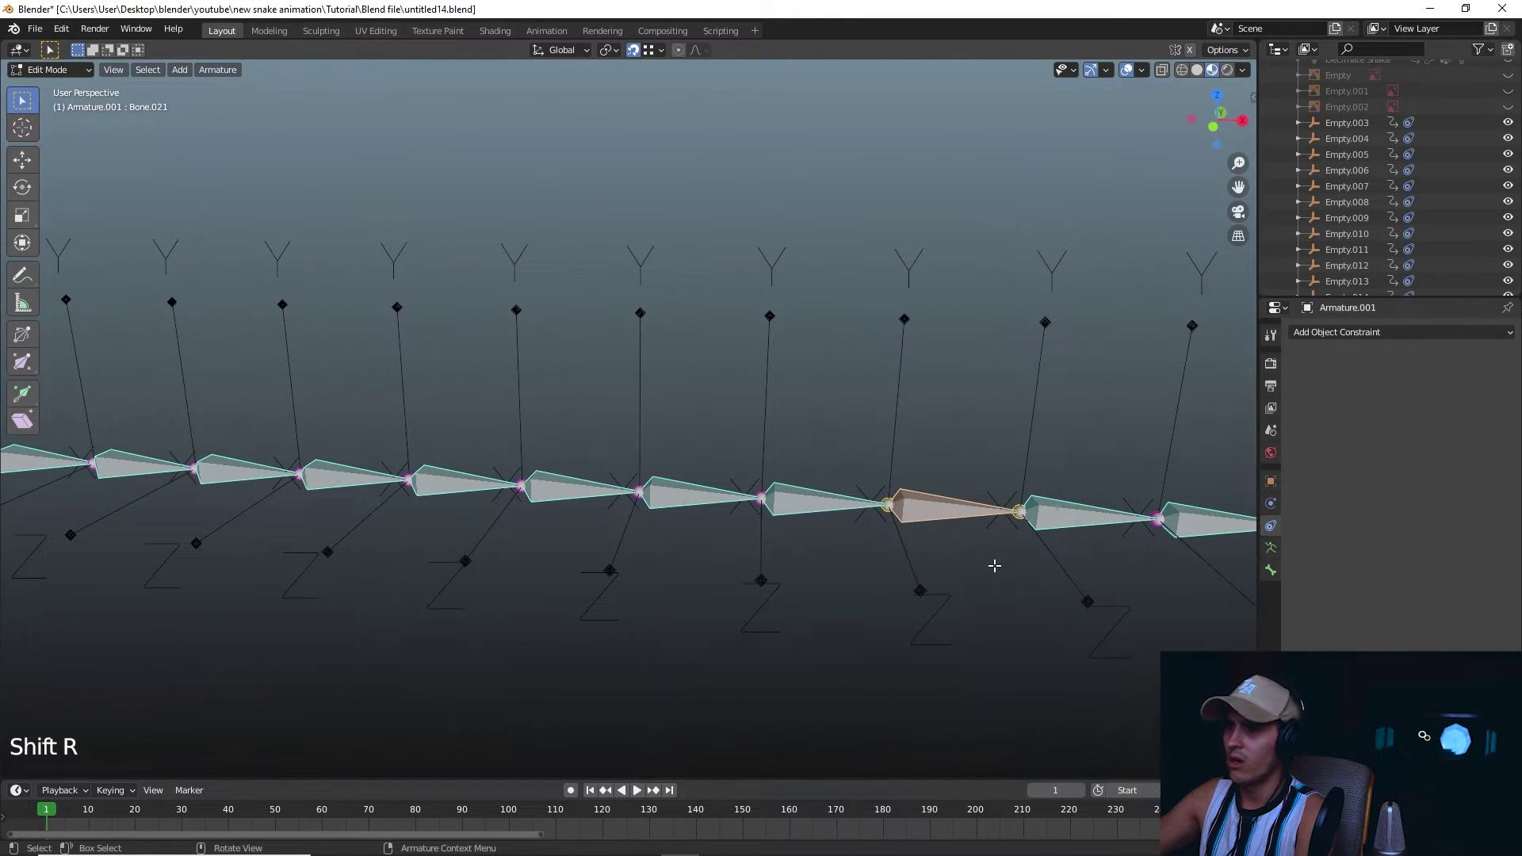
{"action": "middle_click_drag", "start_coordinate": [996, 563], "coordinate": [664, 547], "text": "shift"}
{"action": "key", "text": "shift+r"}
{"action": "left_click", "coordinate": [649, 493]}
{"action": "key", "text": "shift+r"}
{"action": "scroll", "coordinate": [761, 511], "scroll_direction": "down", "scroll_amount": 5}
{"action": "middle_click_drag", "start_coordinate": [648, 474], "coordinate": [891, 484], "text": "shift"}
{"action": "key", "text": "Tab"}
{"action": "middle_click_drag", "start_coordinate": [784, 478], "coordinate": [995, 473], "text": "shift"}
{"action": "middle_click_drag", "start_coordinate": [792, 469], "coordinate": [564, 499], "text": "shift"}
{"action": "scroll", "coordinate": [956, 512], "scroll_direction": "down", "scroll_amount": 5}
{"action": "middle_click_drag", "start_coordinate": [956, 512], "coordinate": [868, 533], "text": "shift"}
{"action": "scroll", "coordinate": [848, 520], "scroll_direction": "up", "scroll_amount": 2}
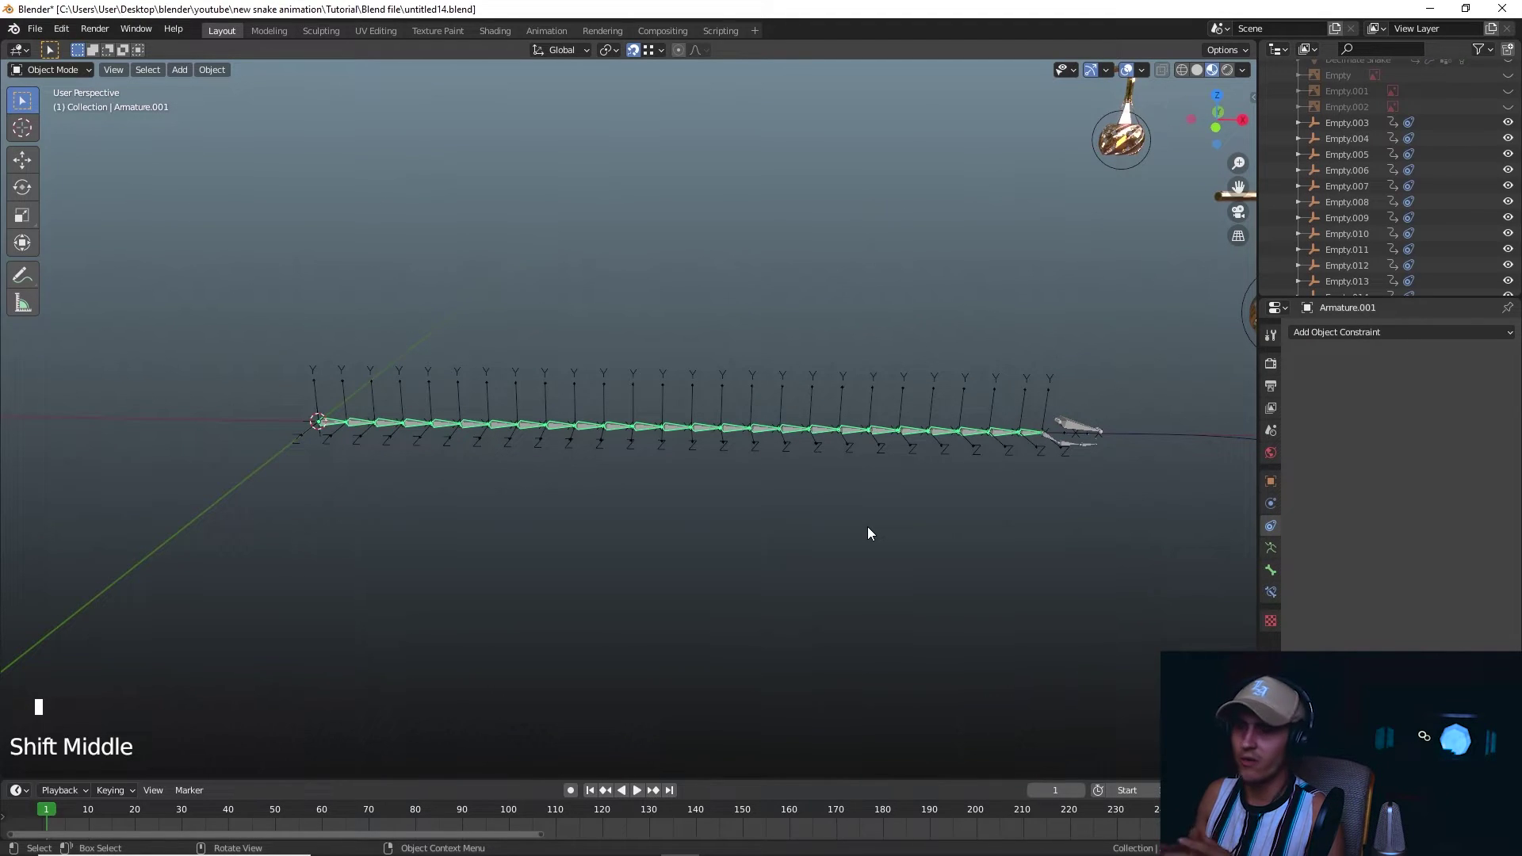
Switch the armature to Pose Mode and select the first bone at the tail end.
{"action": "scroll", "coordinate": [713, 496], "scroll_direction": "up", "scroll_amount": 1}
{"action": "middle_click_drag", "start_coordinate": [714, 496], "coordinate": [924, 526], "text": "shift"}
{"action": "scroll", "coordinate": [687, 535], "scroll_direction": "up", "scroll_amount": 3}
{"action": "scroll", "coordinate": [659, 525], "scroll_direction": "up", "scroll_amount": 3}
{"action": "scroll", "coordinate": [602, 488], "scroll_direction": "down", "scroll_amount": 2}
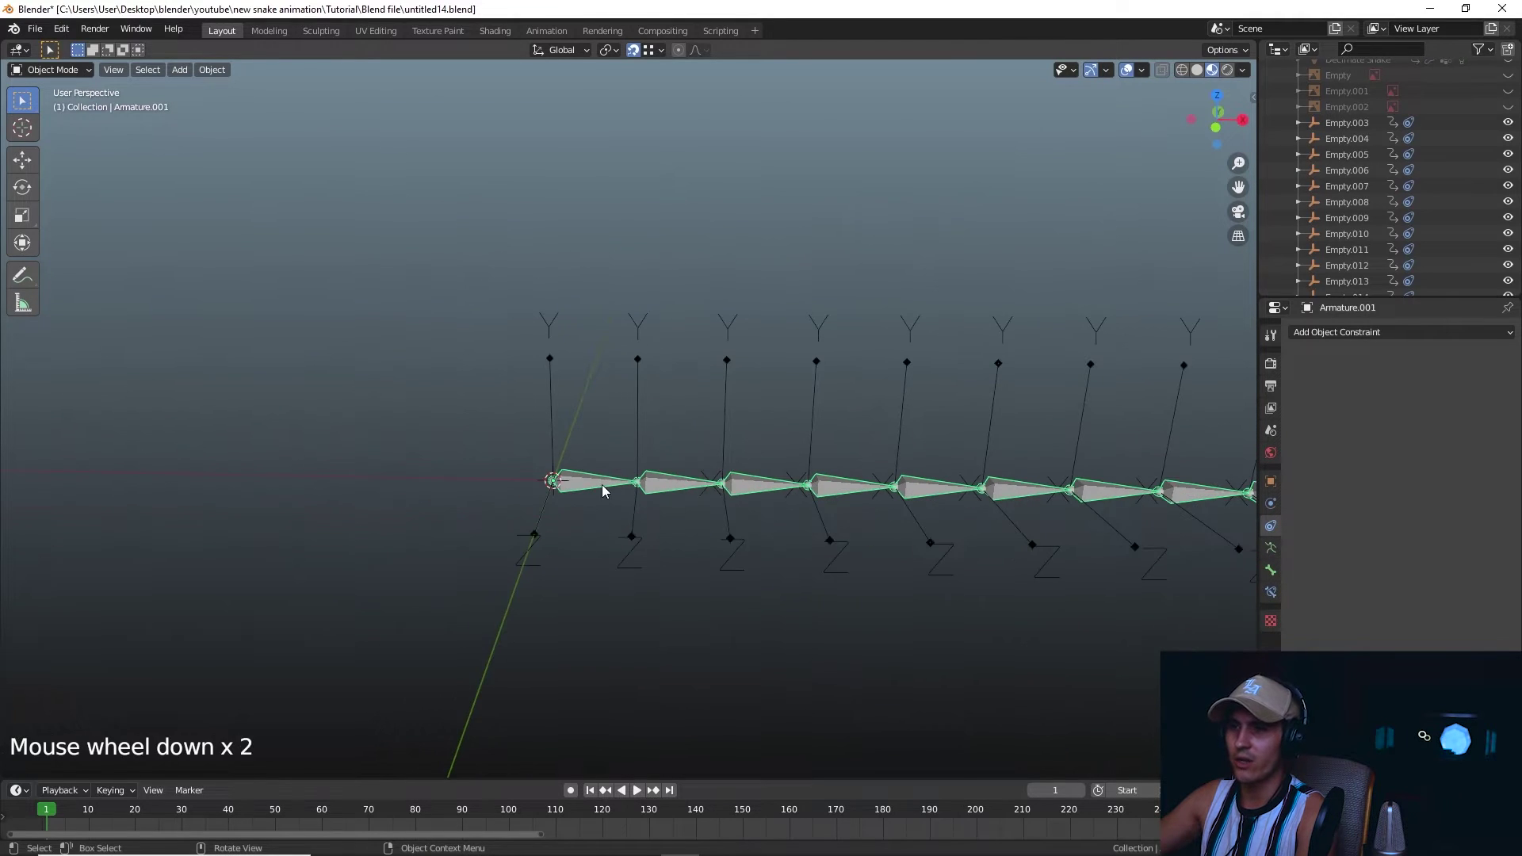
{"action": "scroll", "coordinate": [602, 491], "scroll_direction": "up", "scroll_amount": 1}
{"action": "key", "text": "ctrl+Tab"}
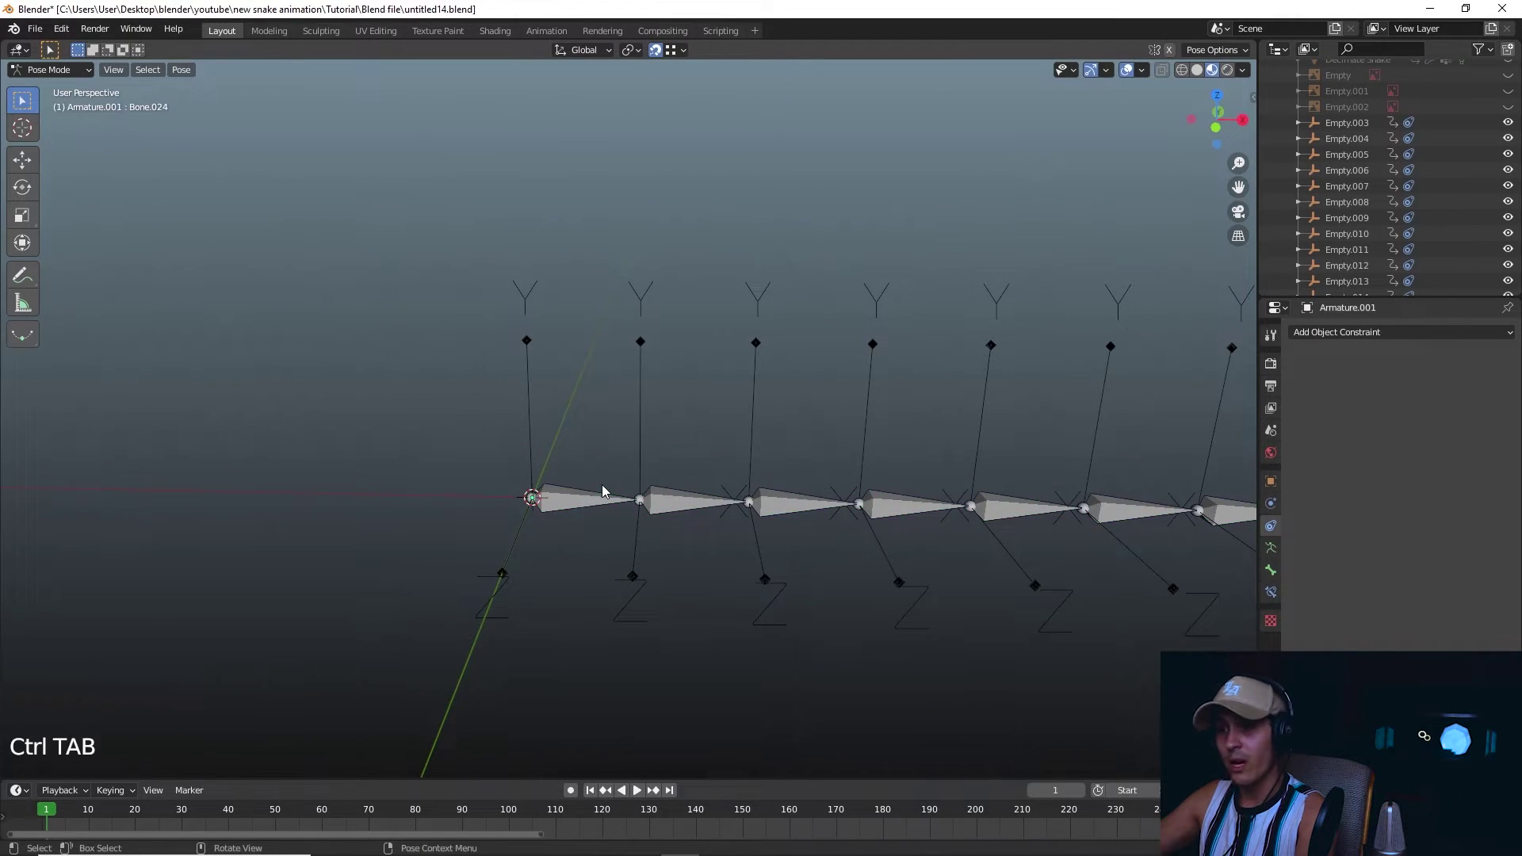
{"action": "left_click", "coordinate": [592, 500]}
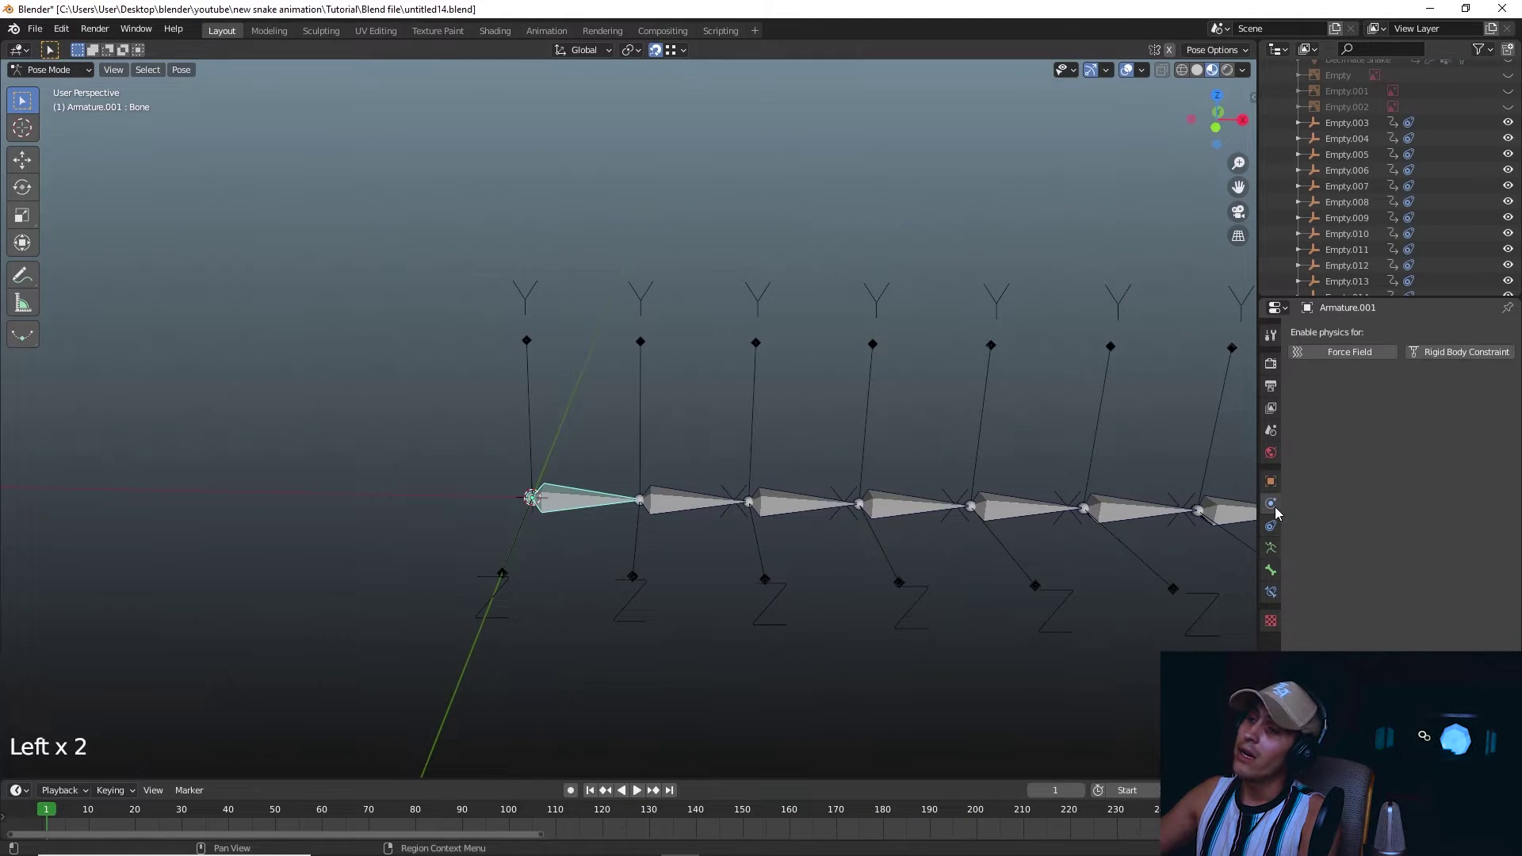
Add a Child Of bone constraint to the tail bone.
{"action": "left_click", "coordinate": [1434, 336]}
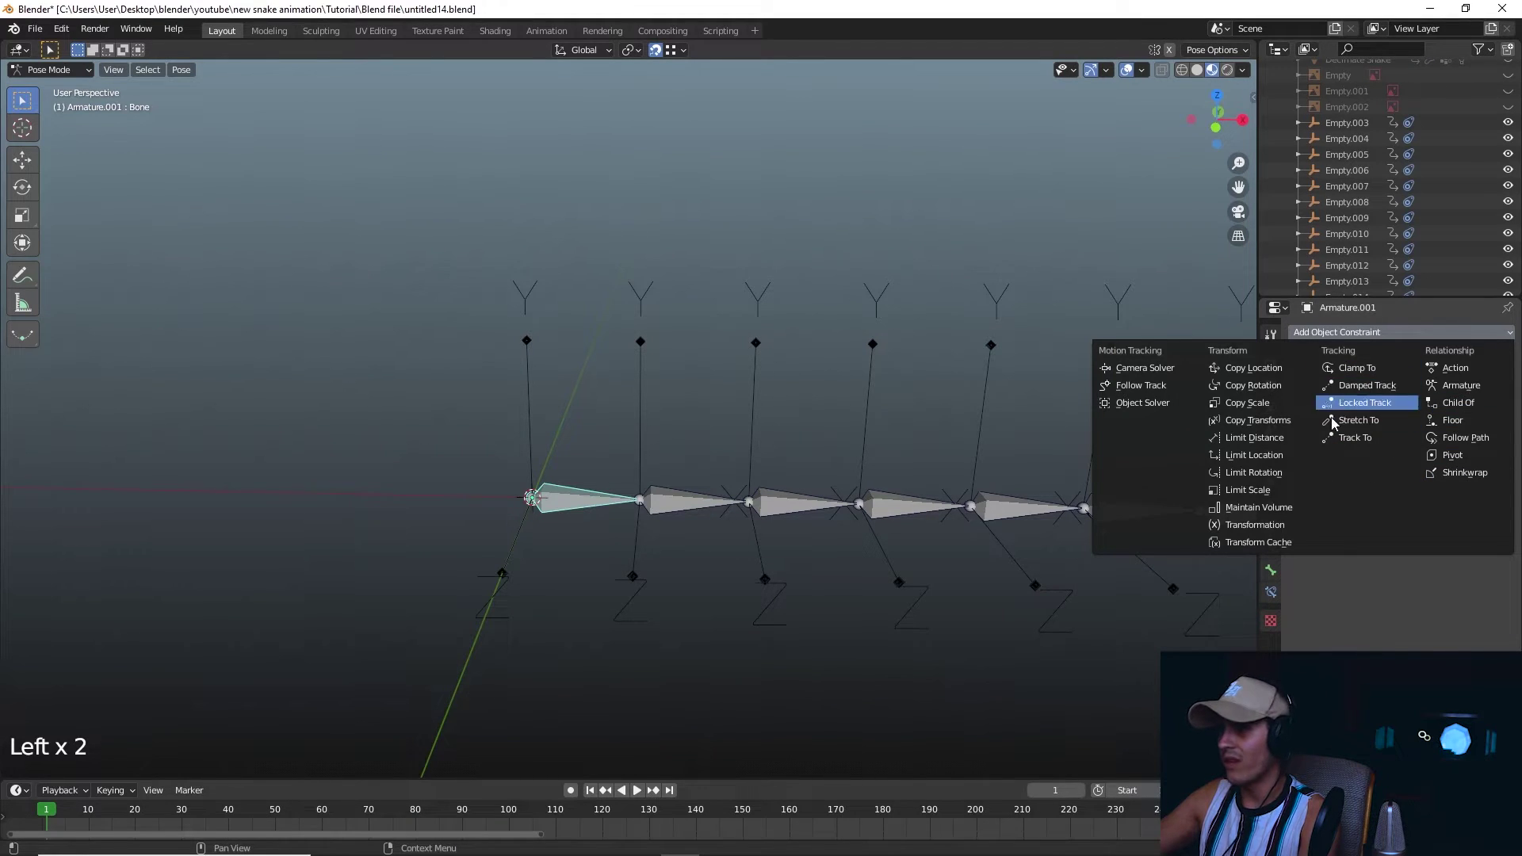
{"action": "left_click", "coordinate": [1374, 332]}
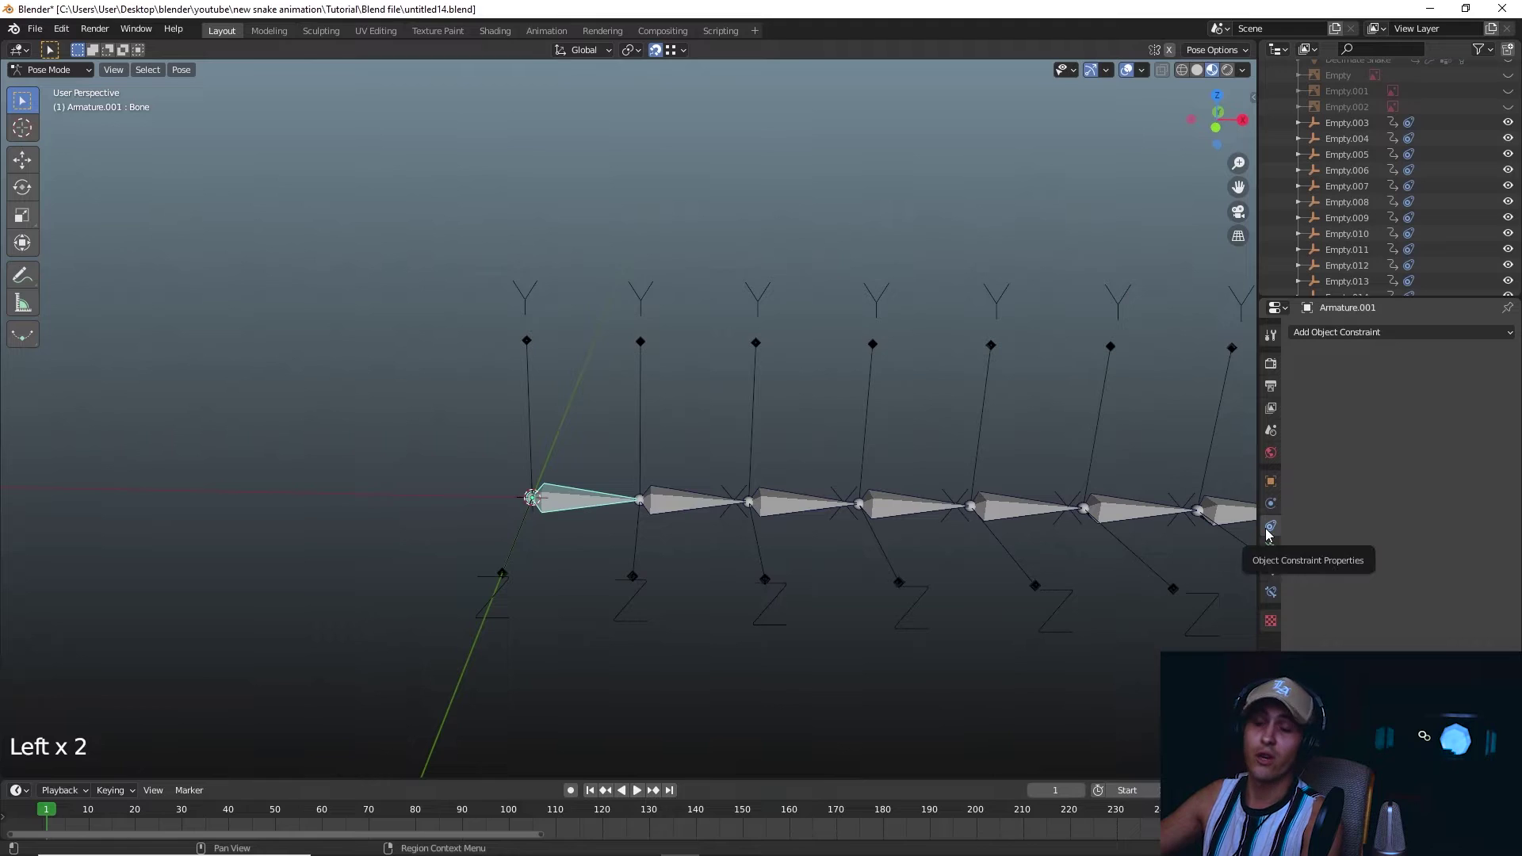
{"action": "left_click", "coordinate": [1270, 593]}
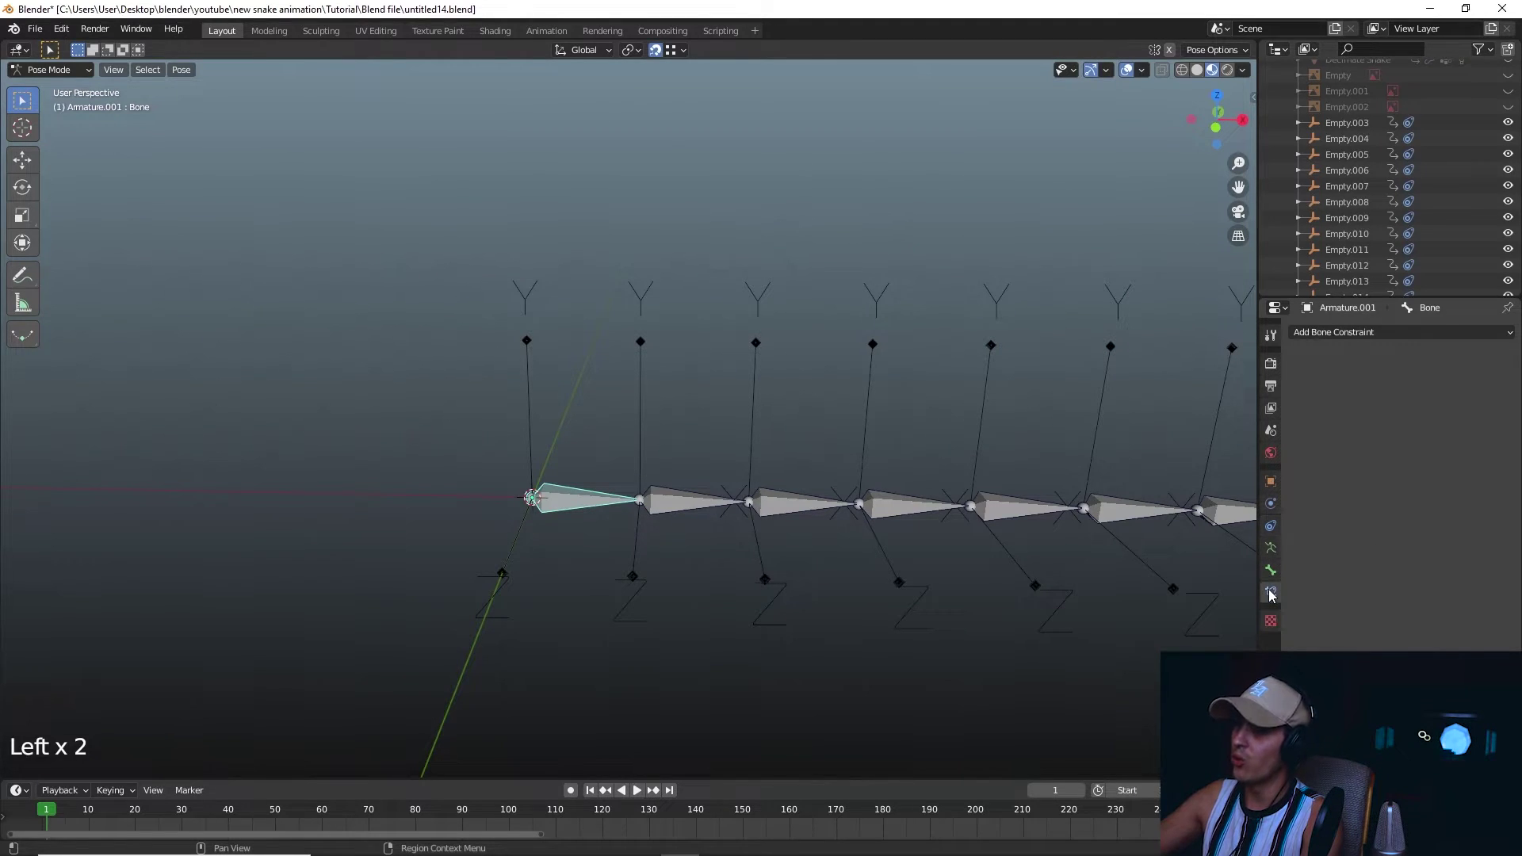
{"action": "left_click", "coordinate": [1381, 331]}
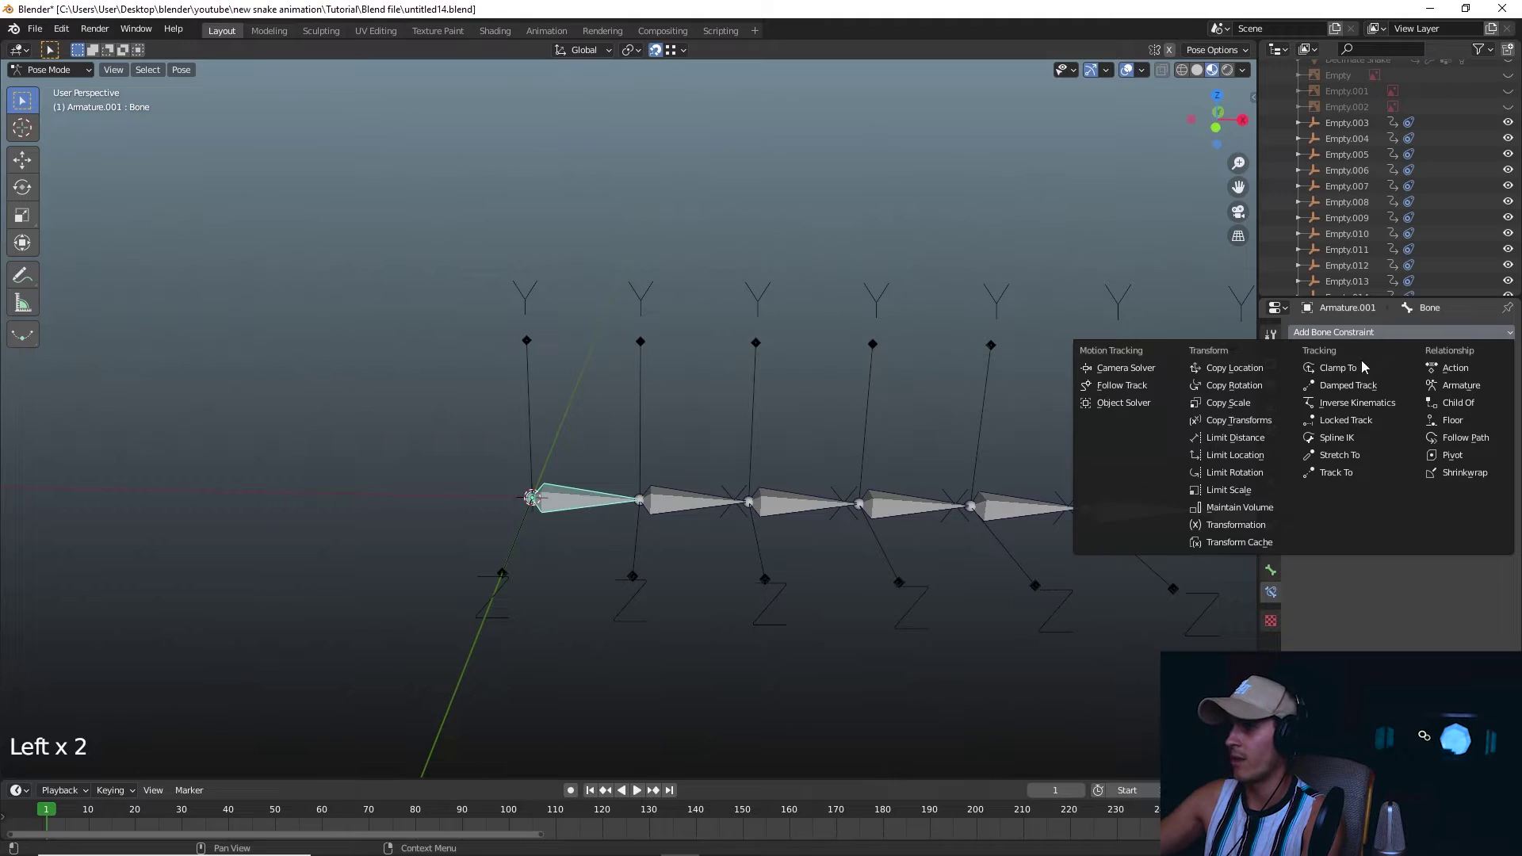
{"action": "left_click", "coordinate": [1468, 406]}
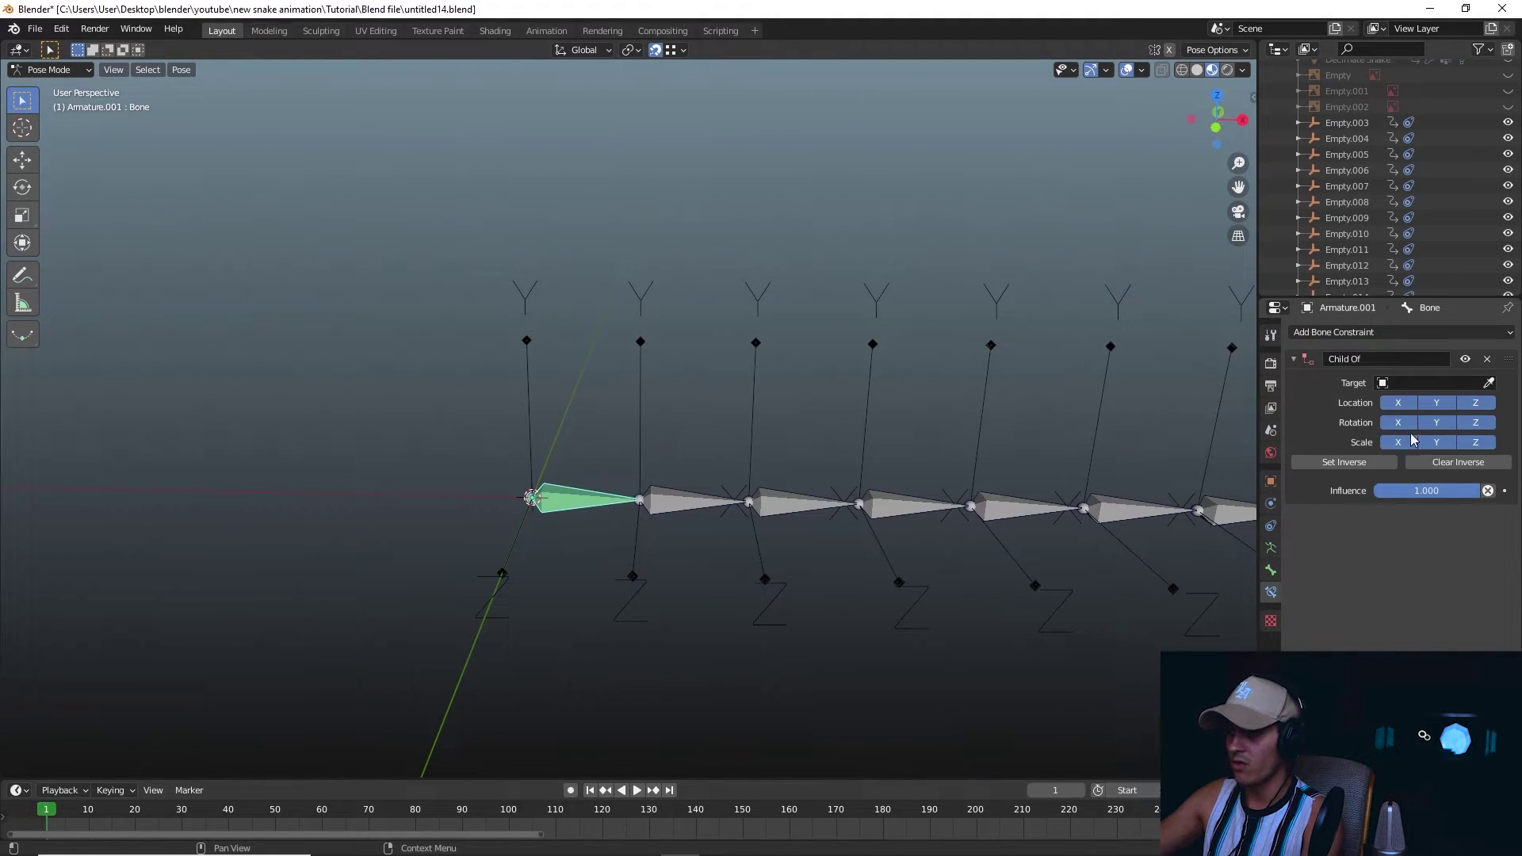
Repeat adding the Child Of constraint on the following bones, from Bone.001 along the first half of the chain.
{"action": "scroll", "coordinate": [840, 500], "scroll_direction": "down", "scroll_amount": 2}
{"action": "middle_click_drag", "start_coordinate": [841, 499], "coordinate": [630, 481], "text": "shift"}
{"action": "left_click", "coordinate": [549, 445]}
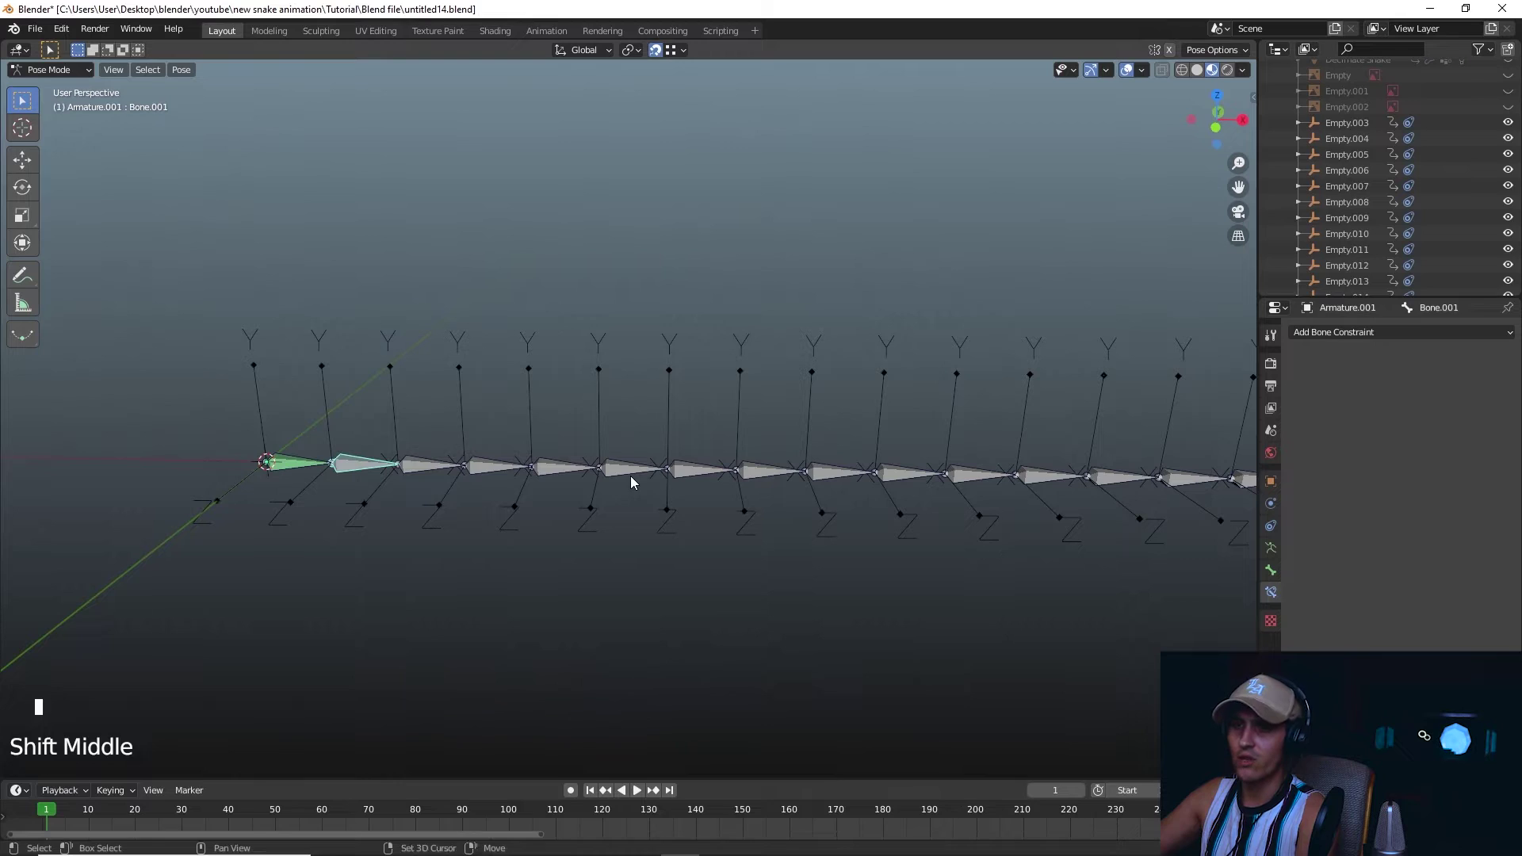
{"action": "key", "text": "shift+r"}
{"action": "left_click", "coordinate": [444, 468]}
{"action": "key", "text": "shift+r"}
{"action": "left_click", "coordinate": [488, 466]}
{"action": "key", "text": "shift+r"}
{"action": "left_click", "coordinate": [567, 469]}
{"action": "key", "text": "shift+r"}
{"action": "left_click", "coordinate": [634, 468]}
Repeat the Child Of constraint on the remaining spine bones up to Bone.024 behind the head.
{"action": "key", "text": "shift+r"}
{"action": "left_click", "coordinate": [703, 470]}
{"action": "key", "text": "shift+r"}
{"action": "left_click", "coordinate": [771, 472]}
{"action": "left_click", "coordinate": [403, 467]}
{"action": "key", "text": "shift+r"}
{"action": "left_click", "coordinate": [472, 468]}
{"action": "key", "text": "shift+r"}
{"action": "left_click", "coordinate": [544, 468]}
{"action": "key", "text": "shift+r"}
{"action": "left_click", "coordinate": [615, 466]}
{"action": "key", "text": "shift+r"}
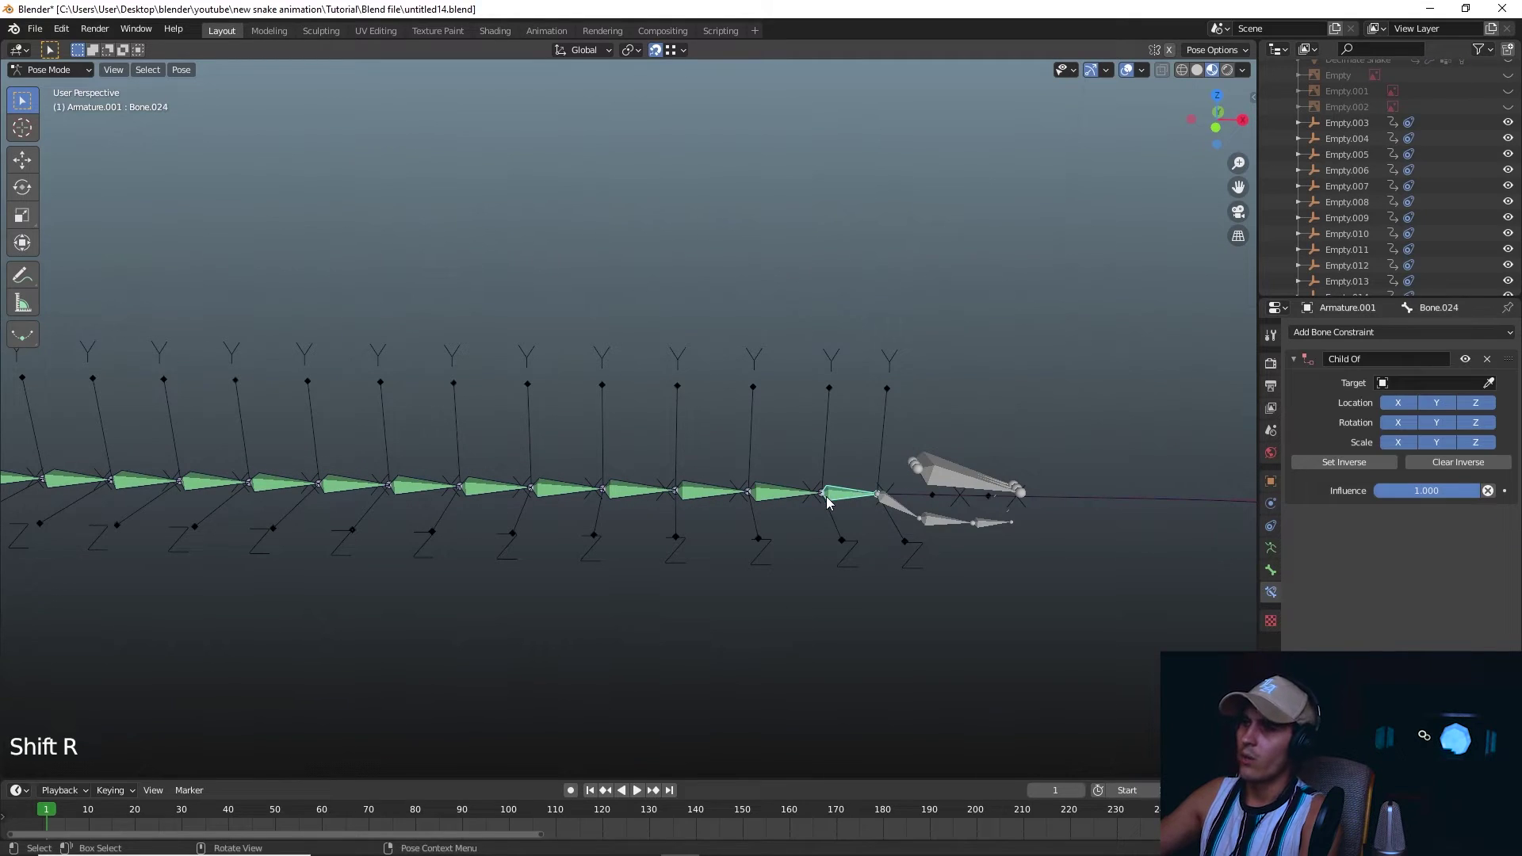
Add a Track To bone constraint to Bone.024.
{"action": "left_click", "coordinate": [1377, 335]}
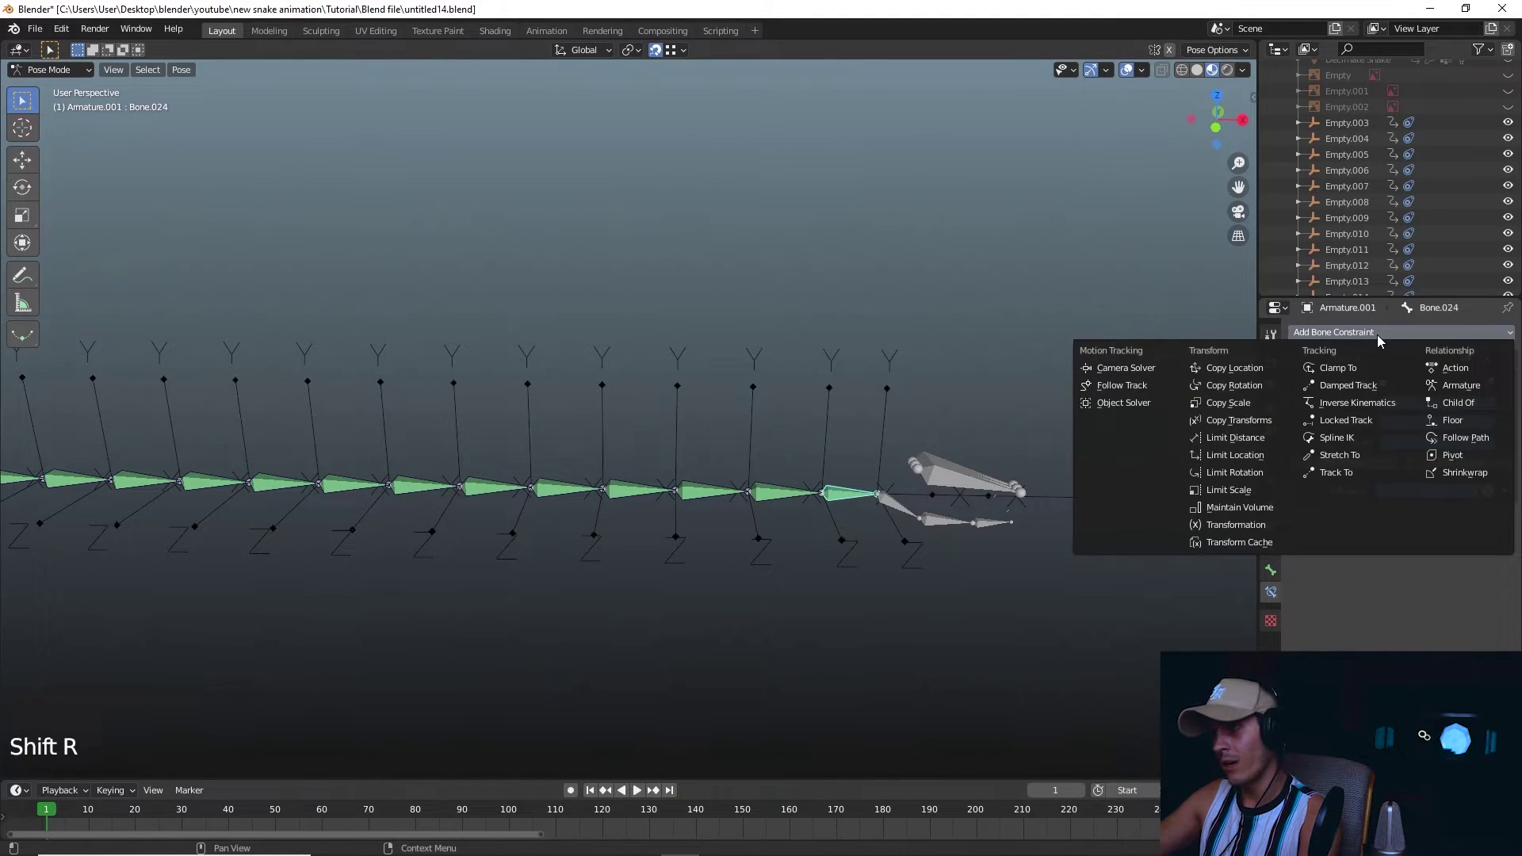
{"action": "left_click", "coordinate": [1352, 471]}
{"action": "middle_click_drag", "start_coordinate": [932, 552], "coordinate": [1039, 530], "text": "shift"}
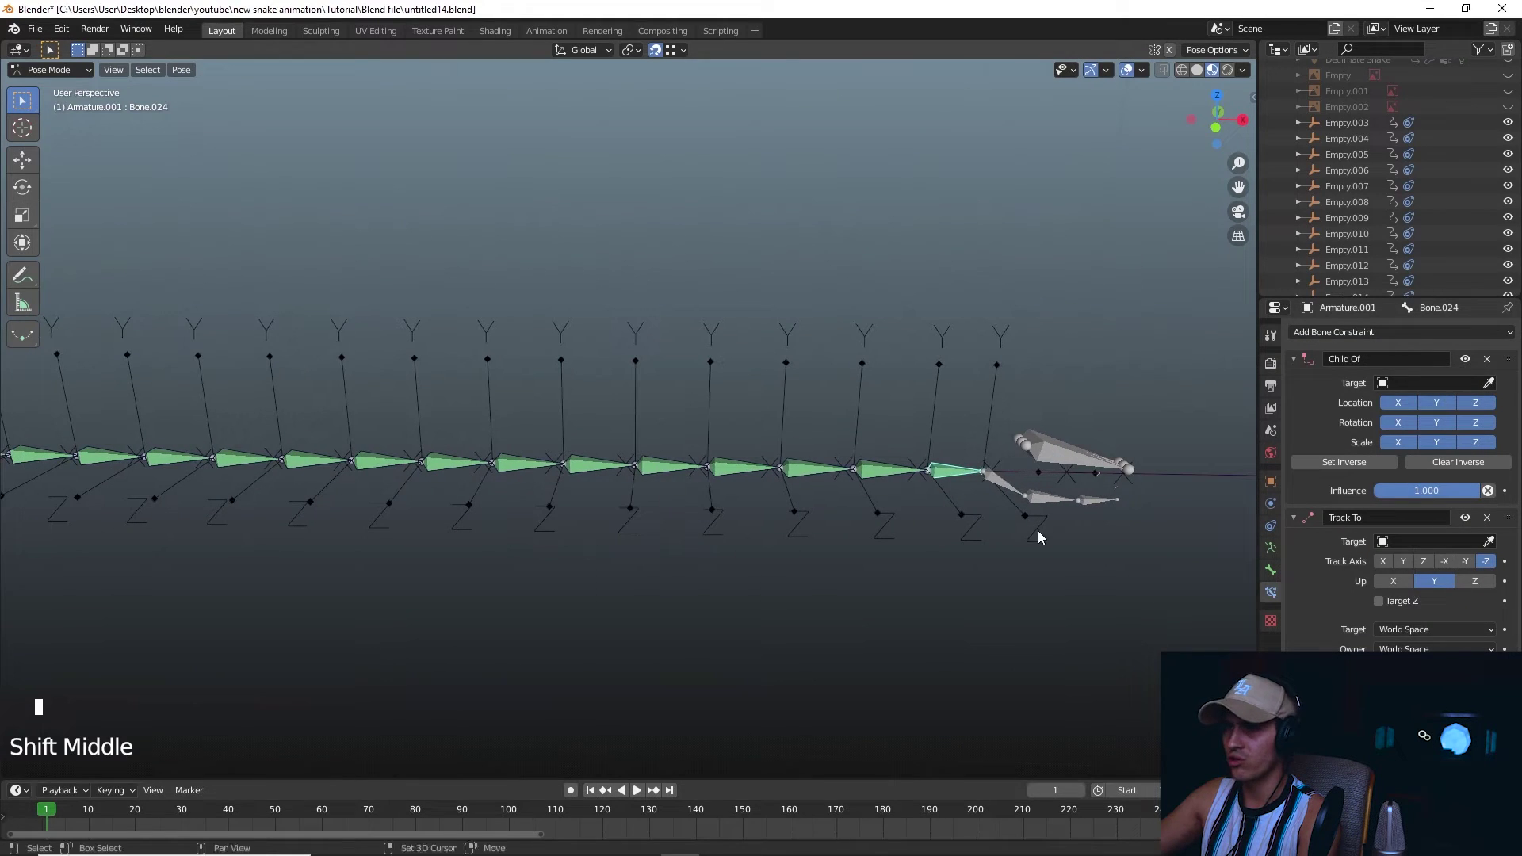
Repeat adding the Track To constraint on the neighbouring bones, working from Bone.023 back towards the middle of the chain.
{"action": "left_click", "coordinate": [898, 469]}
{"action": "key", "text": "shift+r"}
{"action": "left_click", "coordinate": [794, 468]}
{"action": "key", "text": "shift+r"}
{"action": "left_click", "coordinate": [671, 467]}
{"action": "left_click", "coordinate": [458, 461]}
{"action": "key", "text": "shift+r"}
{"action": "middle_click_drag", "start_coordinate": [458, 462], "coordinate": [983, 471], "text": "shift"}
{"action": "left_click", "coordinate": [902, 468]}
{"action": "left_click", "coordinate": [688, 464]}
{"action": "key", "text": "shift+r"}
{"action": "left_click", "coordinate": [467, 470]}
{"action": "key", "text": "shift+r"}
Repeat the Track To constraint on the remaining bones down to the first bone at the tail.
{"action": "middle_click_drag", "start_coordinate": [467, 469], "coordinate": [954, 482], "text": "shift"}
{"action": "left_click", "coordinate": [828, 473]}
{"action": "key", "text": "shift+r"}
{"action": "left_click", "coordinate": [621, 471]}
{"action": "key", "text": "shift+r"}
{"action": "left_click", "coordinate": [407, 473]}
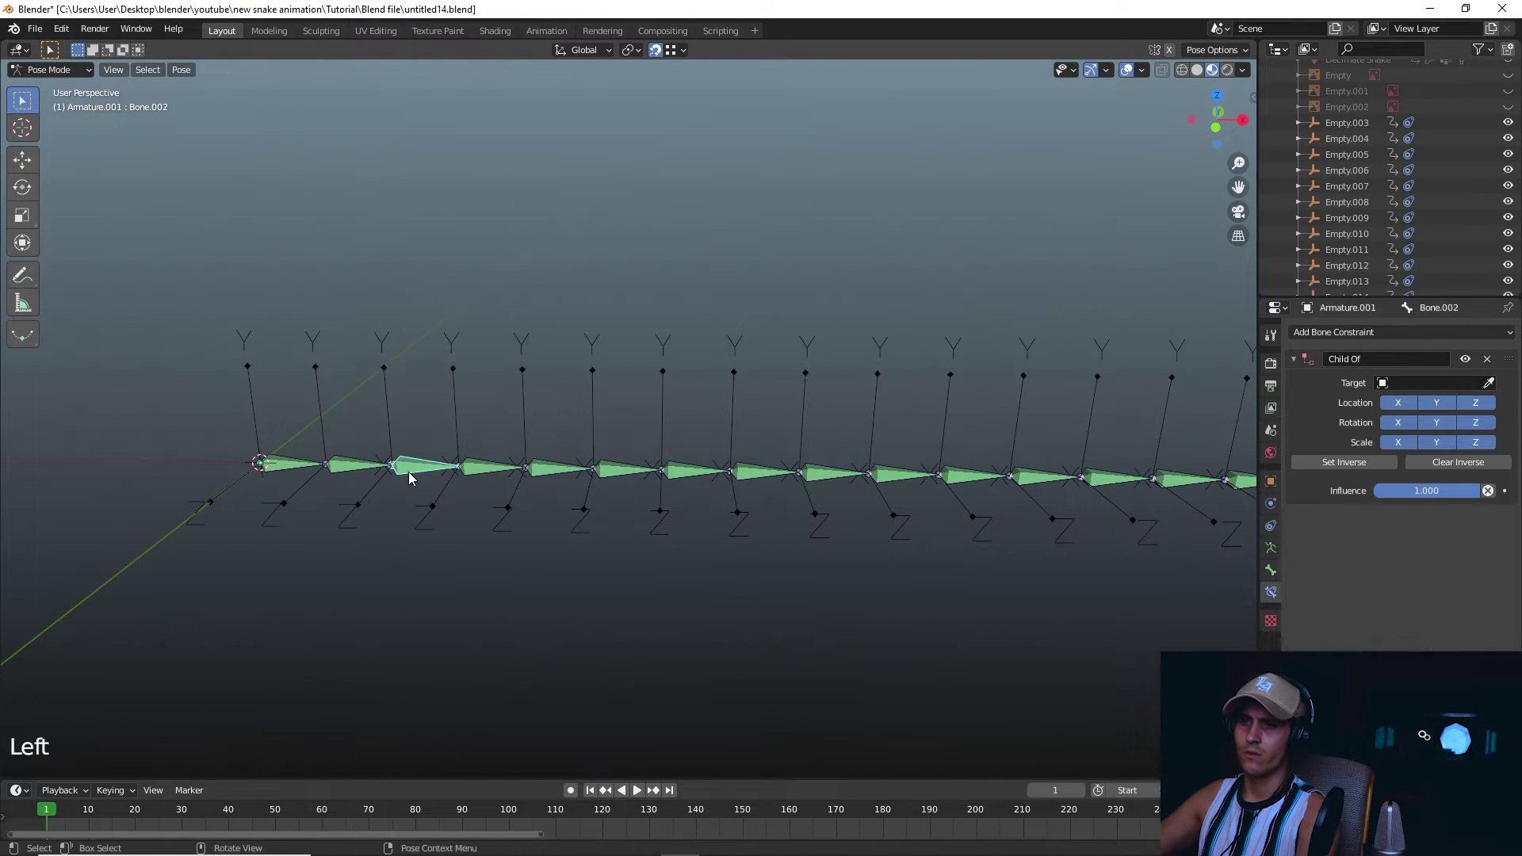
{"action": "left_click", "coordinate": [294, 460]}
{"action": "key", "text": "shift+r"}
{"action": "scroll", "coordinate": [678, 474], "scroll_direction": "up", "scroll_amount": 1}
{"action": "scroll", "coordinate": [678, 474], "scroll_direction": "down", "scroll_amount": 1}
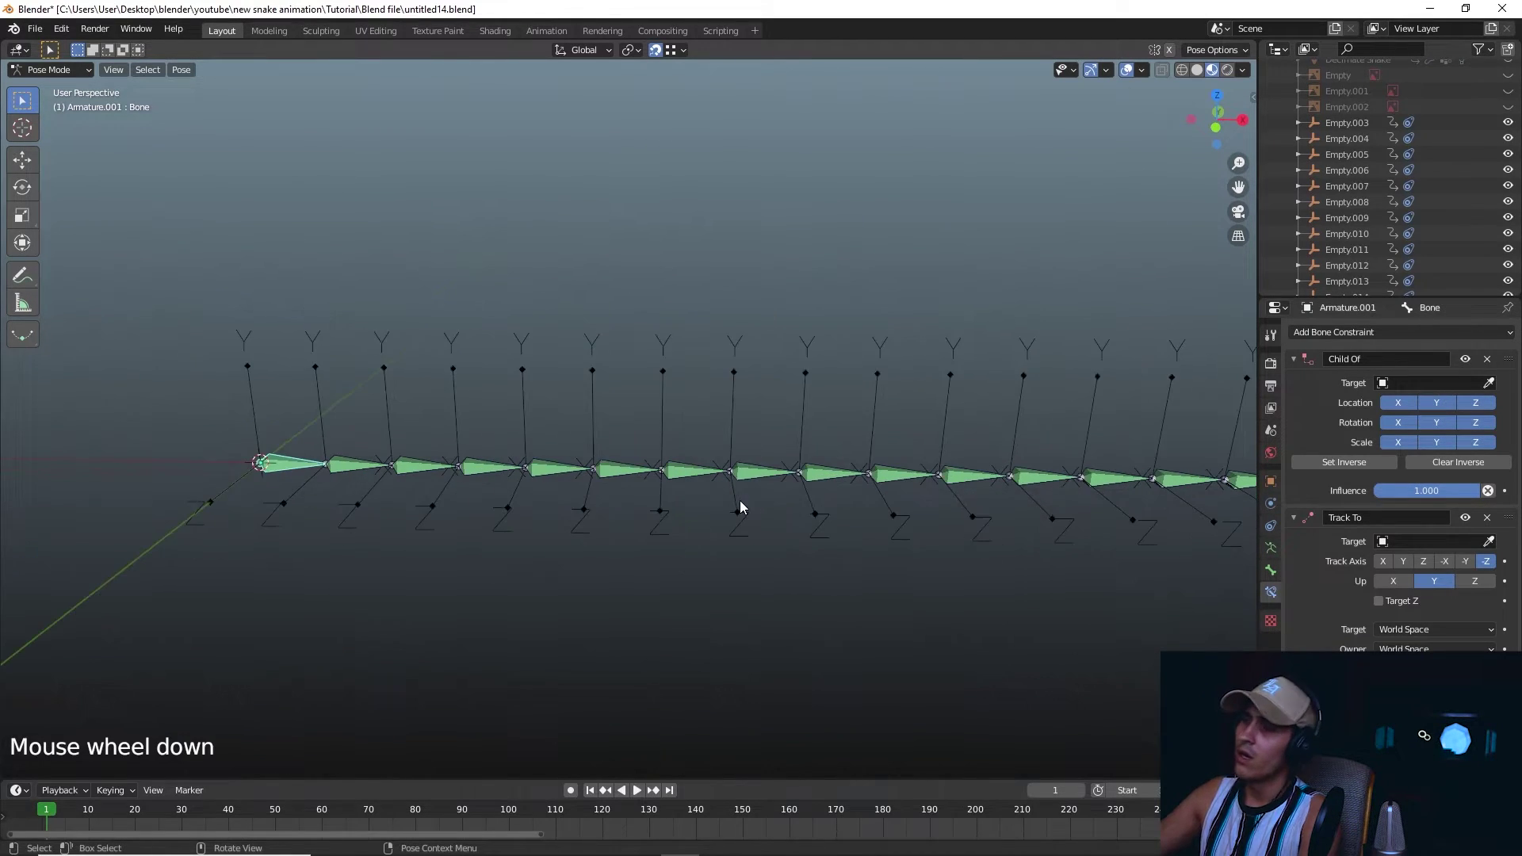
Set the tail bone's Track To constraint to Track Axis Y and Up Z, and enable Target Z.
{"action": "middle_click_drag", "start_coordinate": [540, 536], "coordinate": [802, 540], "text": "shift"}
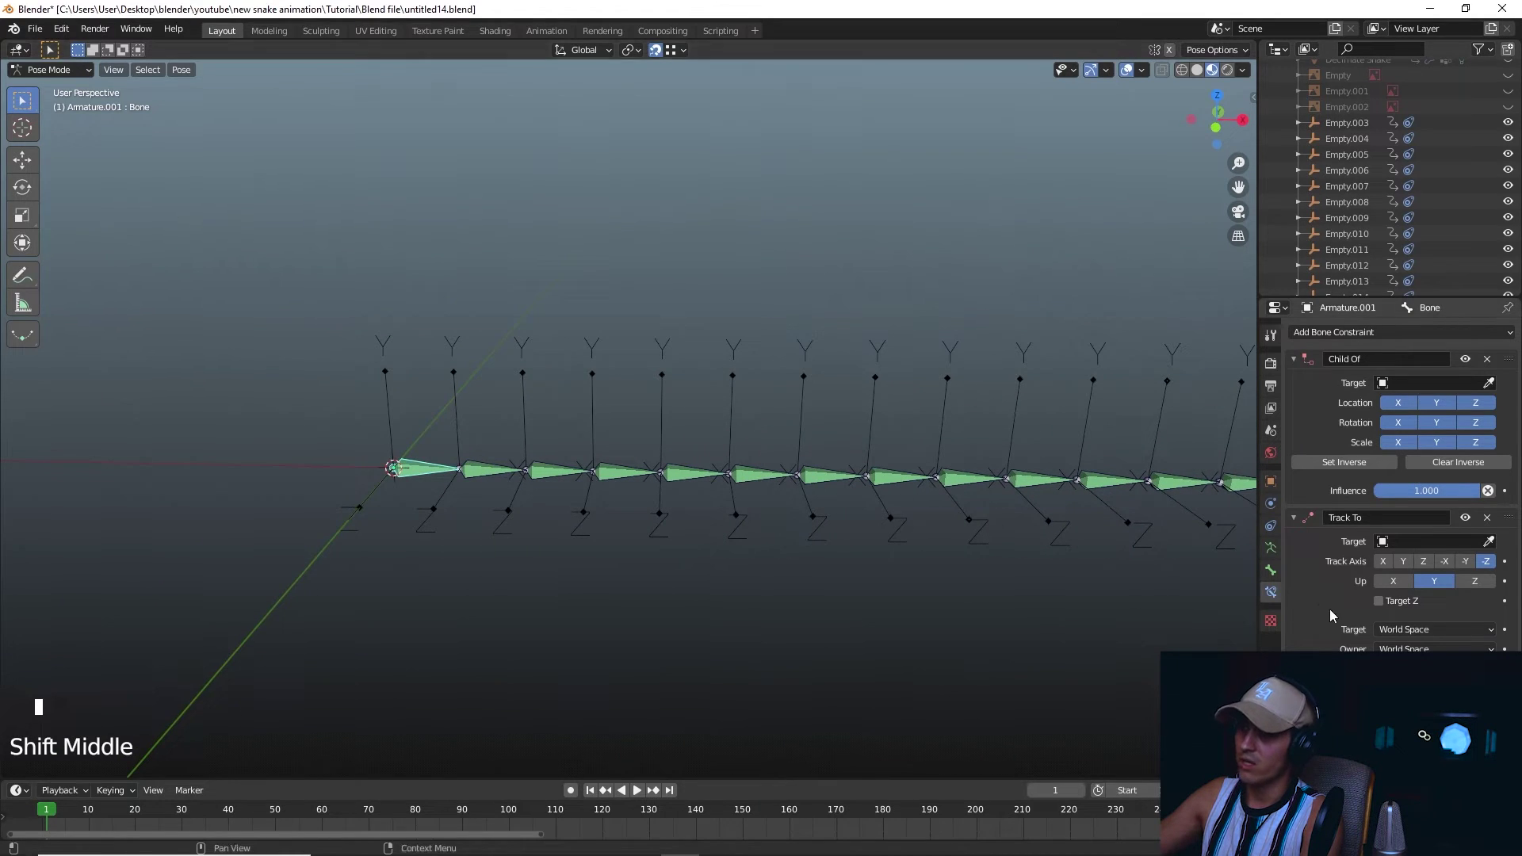
{"action": "left_click", "coordinate": [1402, 561]}
{"action": "left_click", "coordinate": [1474, 581]}
{"action": "left_click", "coordinate": [1379, 601]}
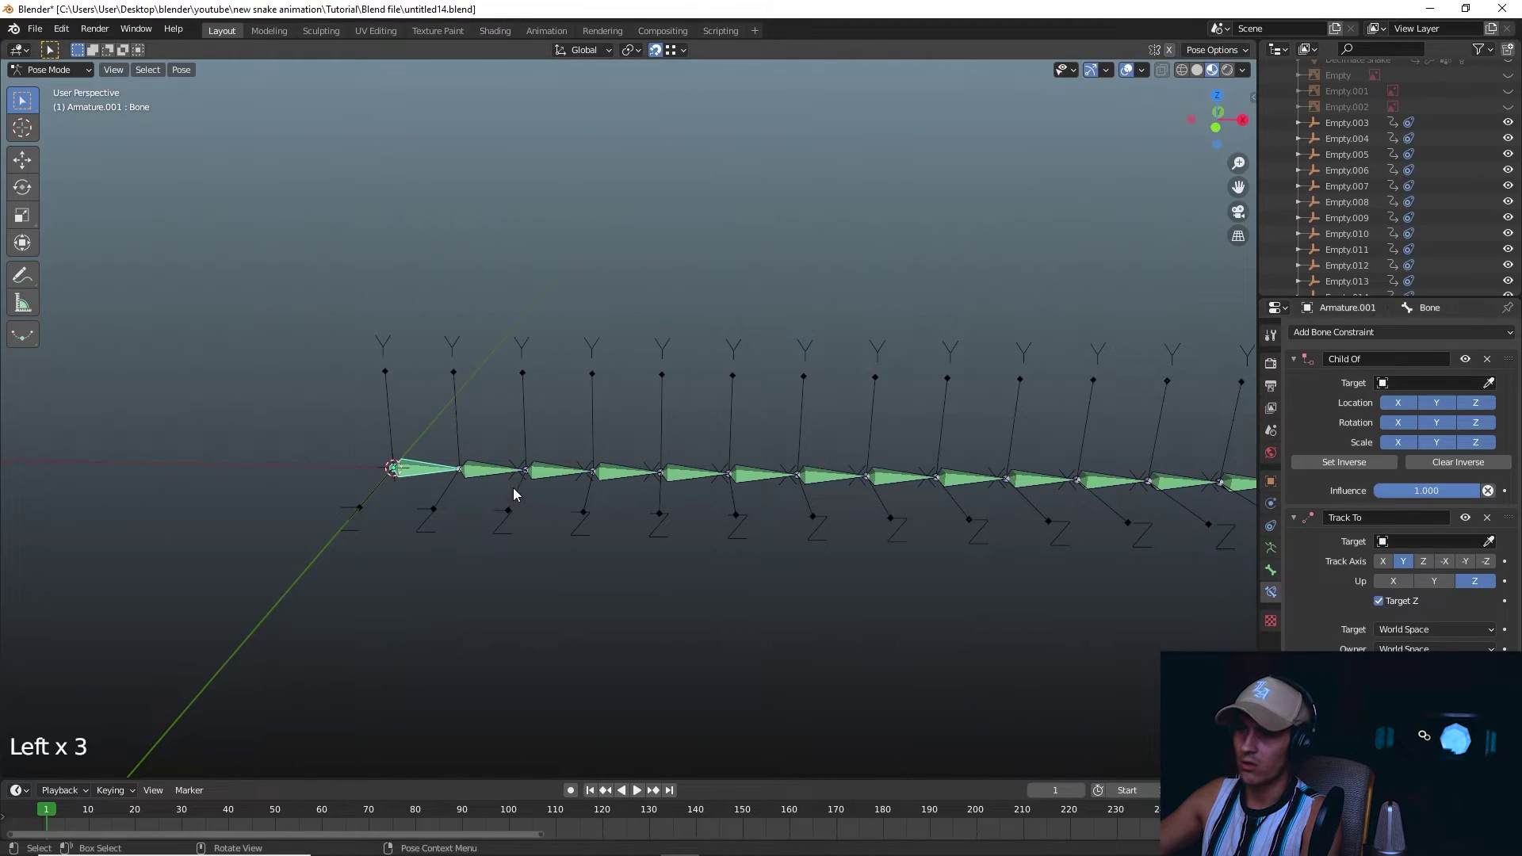
Expand Armature.001 and its pose in the Outliner and select the first bone in the list.
{"action": "scroll", "coordinate": [1419, 245], "scroll_direction": "down", "scroll_amount": 5}
{"action": "scroll", "coordinate": [1419, 238], "scroll_direction": "up", "scroll_amount": 10}
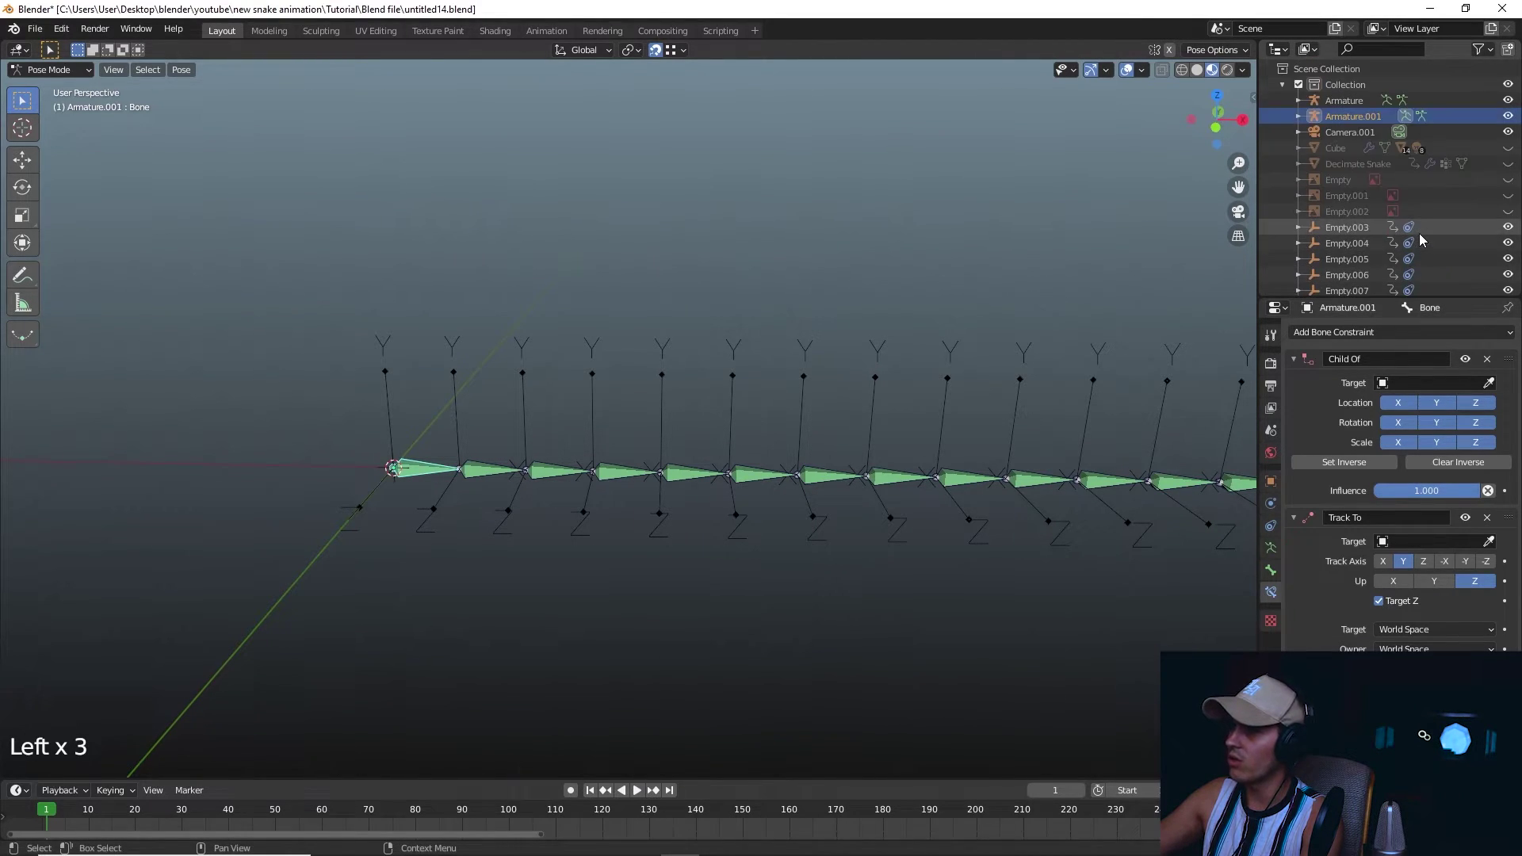
{"action": "left_click", "coordinate": [1297, 117]}
{"action": "left_click", "coordinate": [1312, 146]}
{"action": "scroll", "coordinate": [1313, 144], "scroll_direction": "down", "scroll_amount": 1}
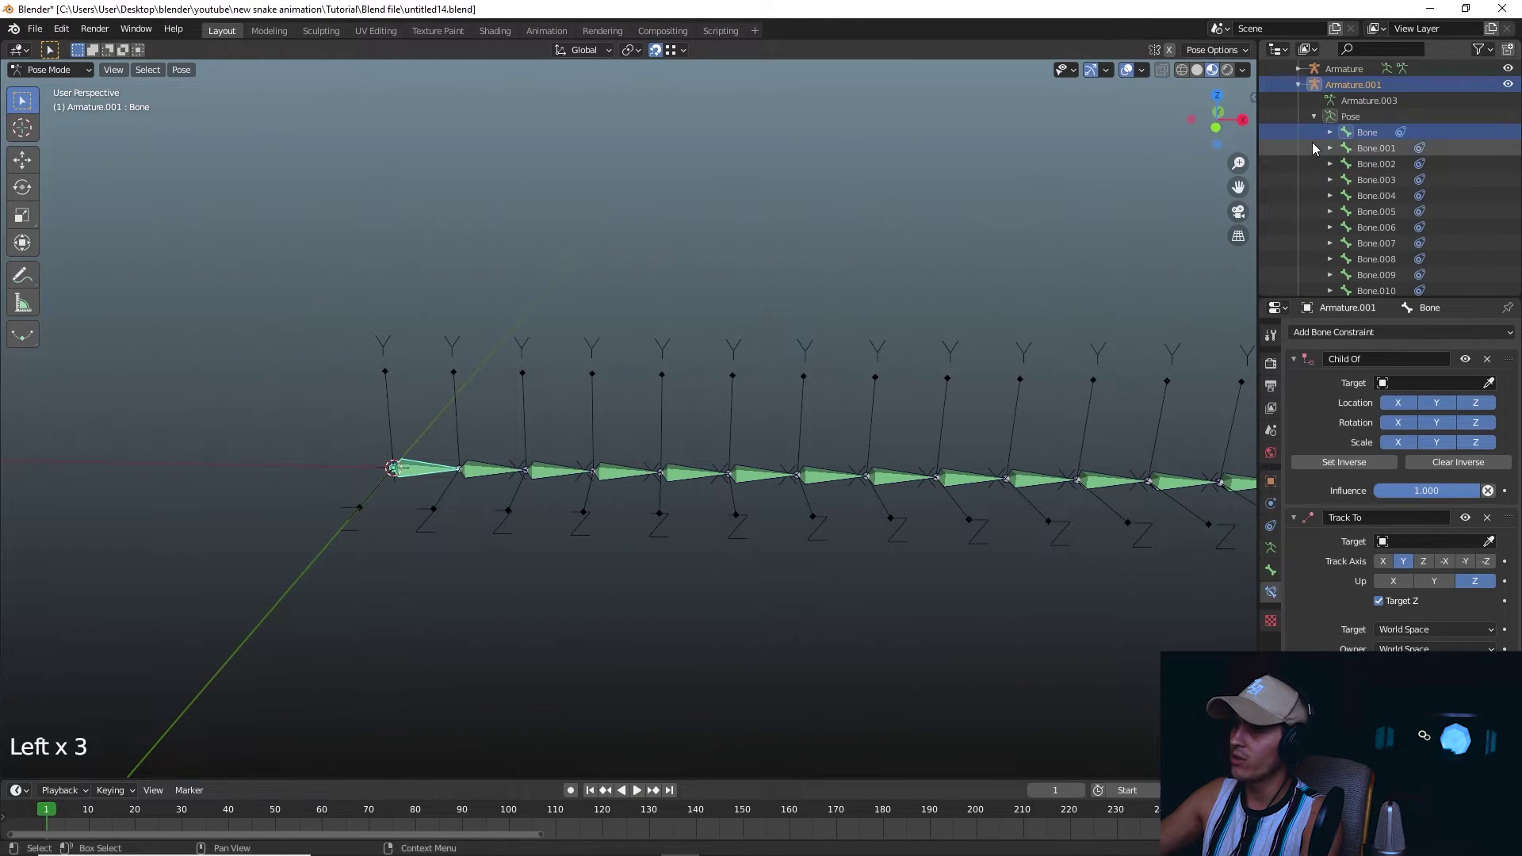
{"action": "left_click", "coordinate": [1365, 133]}
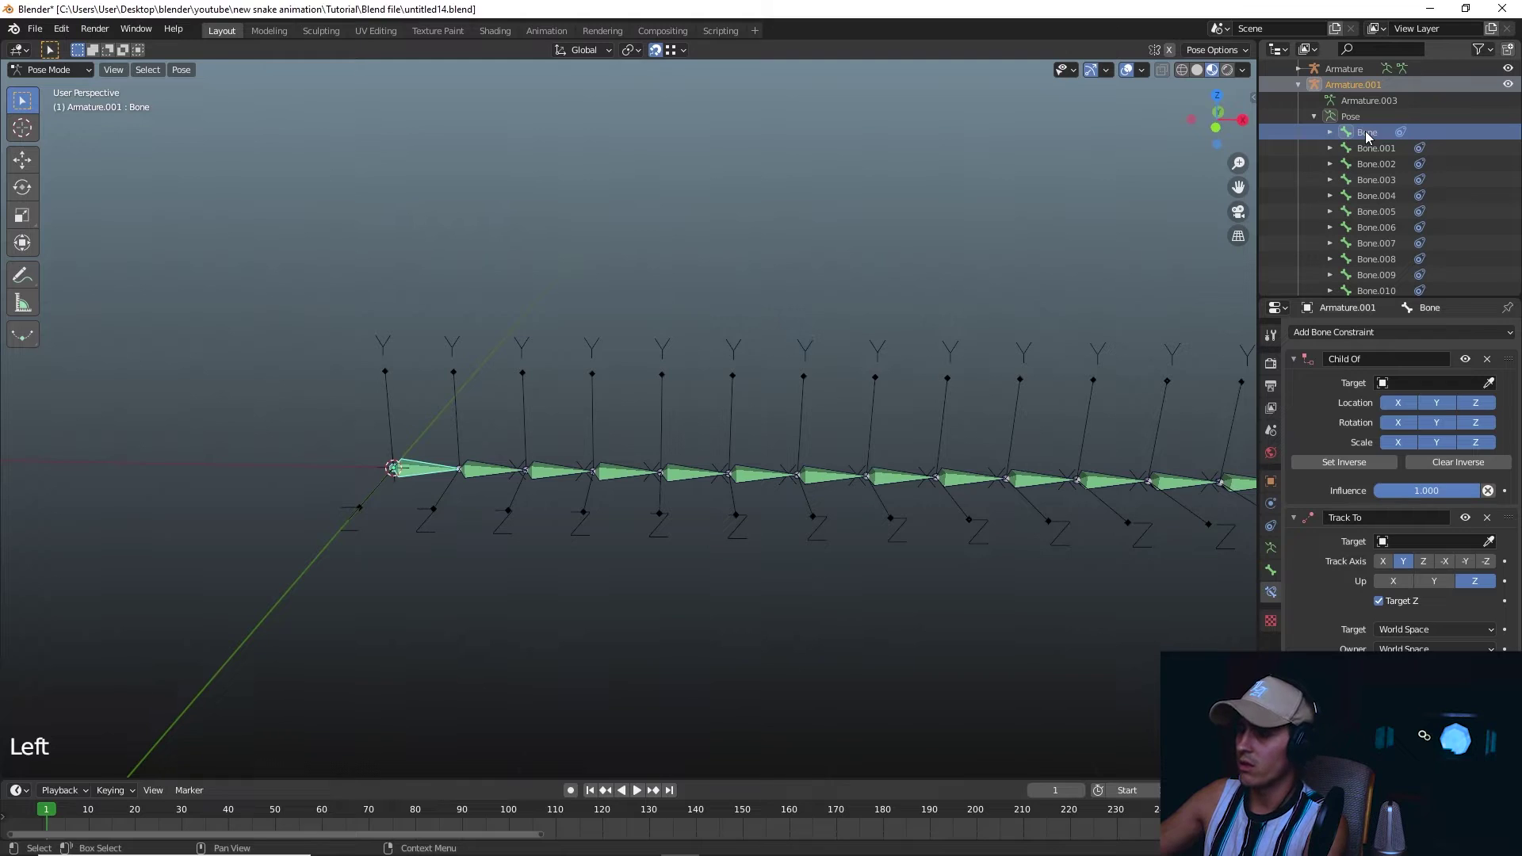
Set the Track To constraints of Bone.001 and Bone.002 to Track Axis Y, Up Z, with Target Z enabled.
{"action": "key", "text": "Down"}
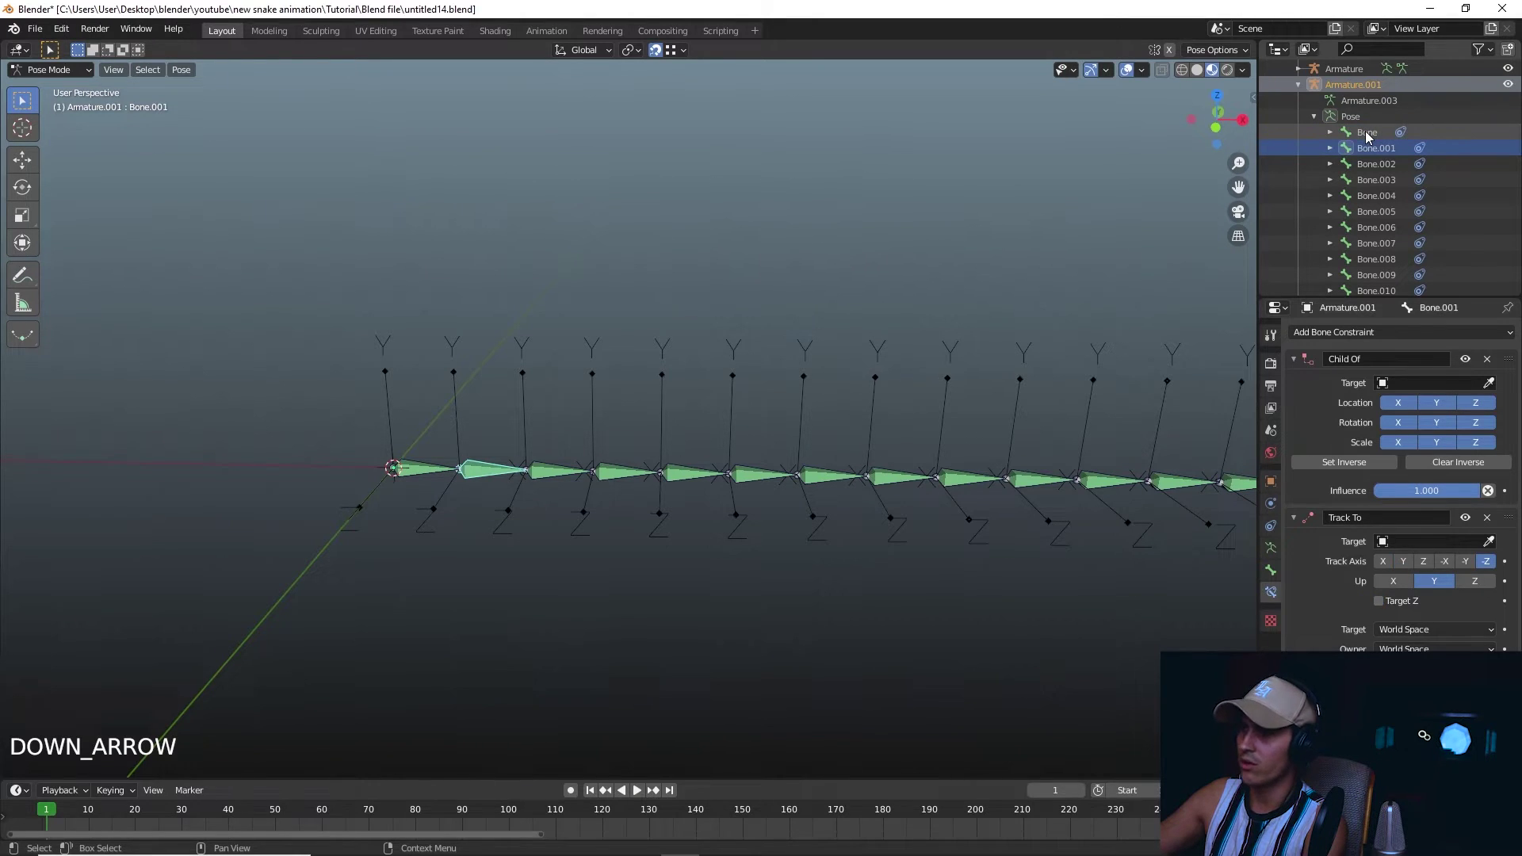
{"action": "left_click", "coordinate": [1402, 560]}
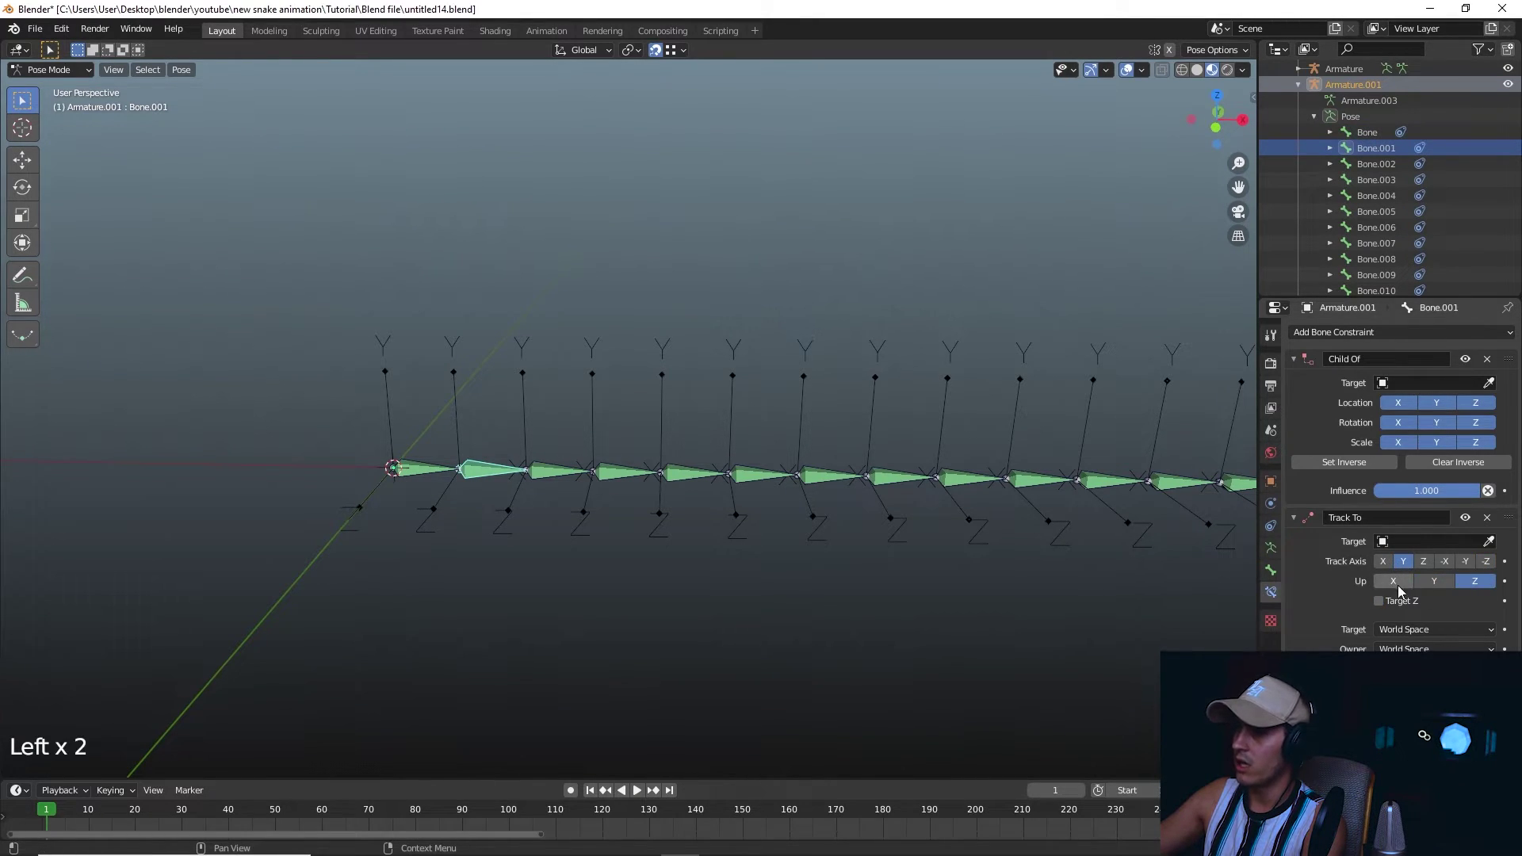
{"action": "key", "text": "Down"}
{"action": "left_click", "coordinate": [1403, 561]}
{"action": "left_click", "coordinate": [1479, 582]}
{"action": "left_click", "coordinate": [1395, 603]}
Give the Track To constraints of Bone.003 through Bone.005 Track Axis Y, Up Z, and Target Z.
{"action": "key", "text": "Down"}
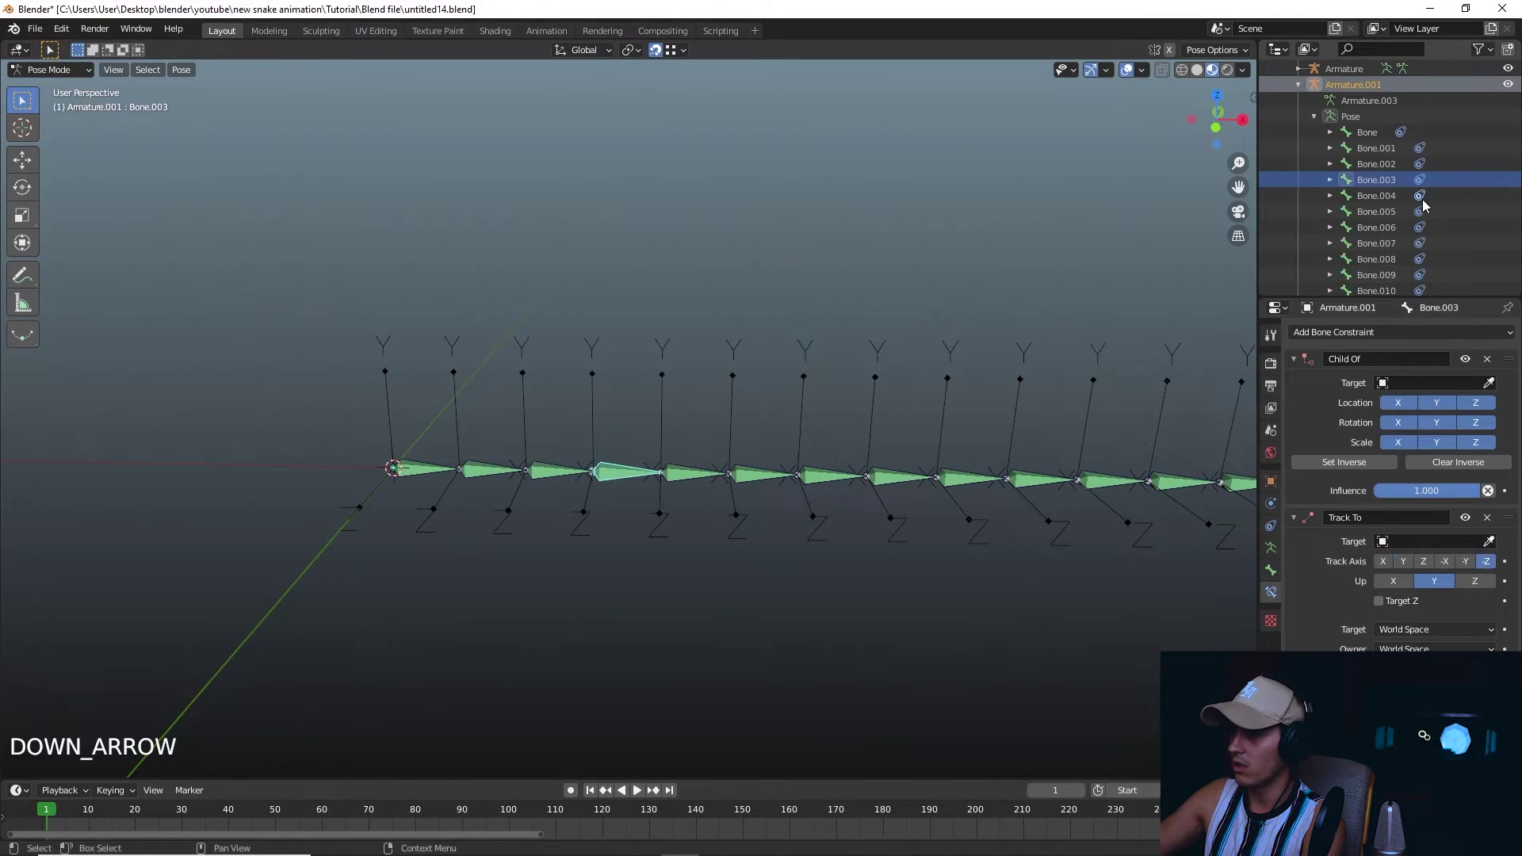
{"action": "left_click", "coordinate": [1403, 563]}
{"action": "left_click", "coordinate": [1475, 581]}
{"action": "left_click", "coordinate": [1387, 393]}
{"action": "key", "text": "Down"}
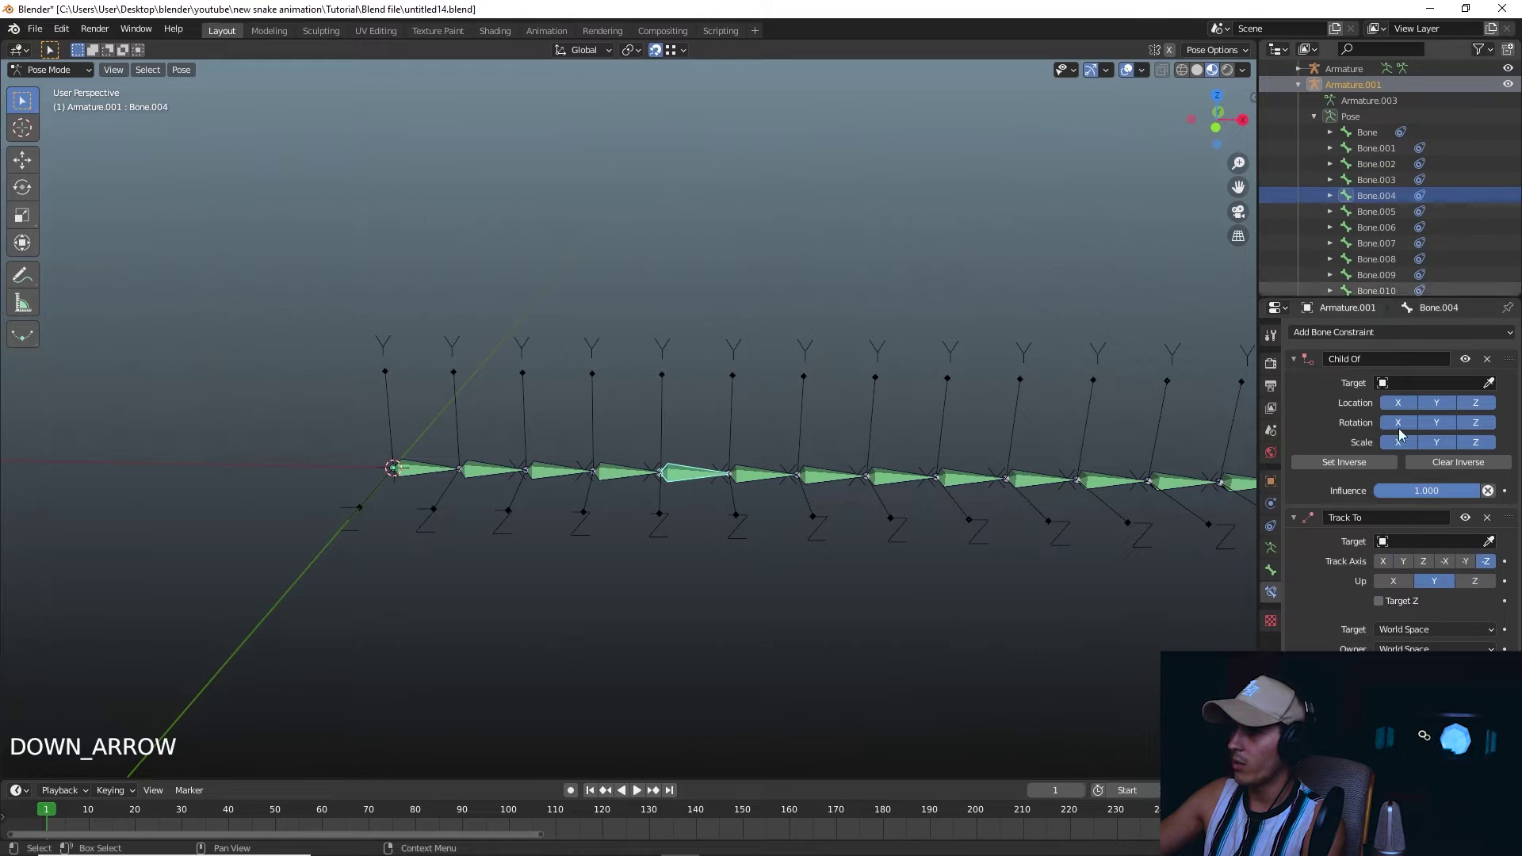
{"action": "left_click", "coordinate": [1403, 563]}
{"action": "left_click", "coordinate": [1475, 584]}
{"action": "key", "text": "Down"}
{"action": "left_click", "coordinate": [1403, 563]}
{"action": "left_click", "coordinate": [1473, 585]}
Apply Track Axis Y, Up Z, and Target Z to the Track To constraints of Bone.006 through Bone.008.
{"action": "key", "text": "Down"}
{"action": "left_click", "coordinate": [1403, 563]}
{"action": "left_click", "coordinate": [1475, 585]}
{"action": "key", "text": "Down"}
{"action": "left_click", "coordinate": [1403, 562]}
{"action": "left_click", "coordinate": [1472, 583]}
{"action": "key", "text": "Down"}
{"action": "left_click", "coordinate": [1403, 562]}
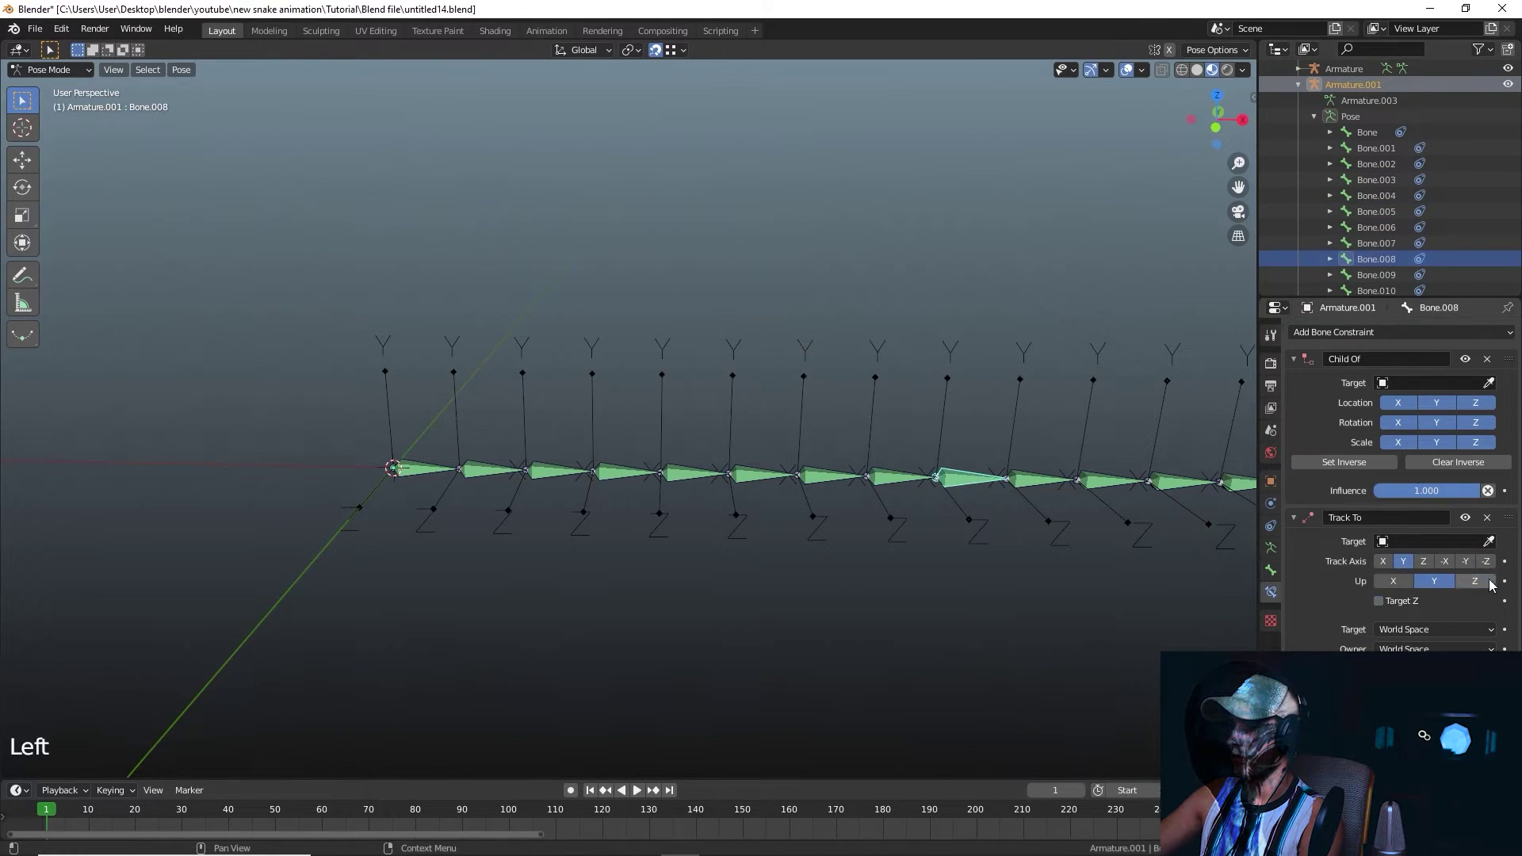
{"action": "left_click", "coordinate": [1477, 583]}
Set Track Axis Y, Up Z, and Target Z in the Track To constraints of Bone.009 through Bone.011.
{"action": "key", "text": "Down"}
{"action": "left_click", "coordinate": [1403, 563]}
{"action": "left_click", "coordinate": [1475, 584]}
{"action": "key", "text": "Down"}
{"action": "left_click", "coordinate": [1474, 584]}
{"action": "key", "text": "Down"}
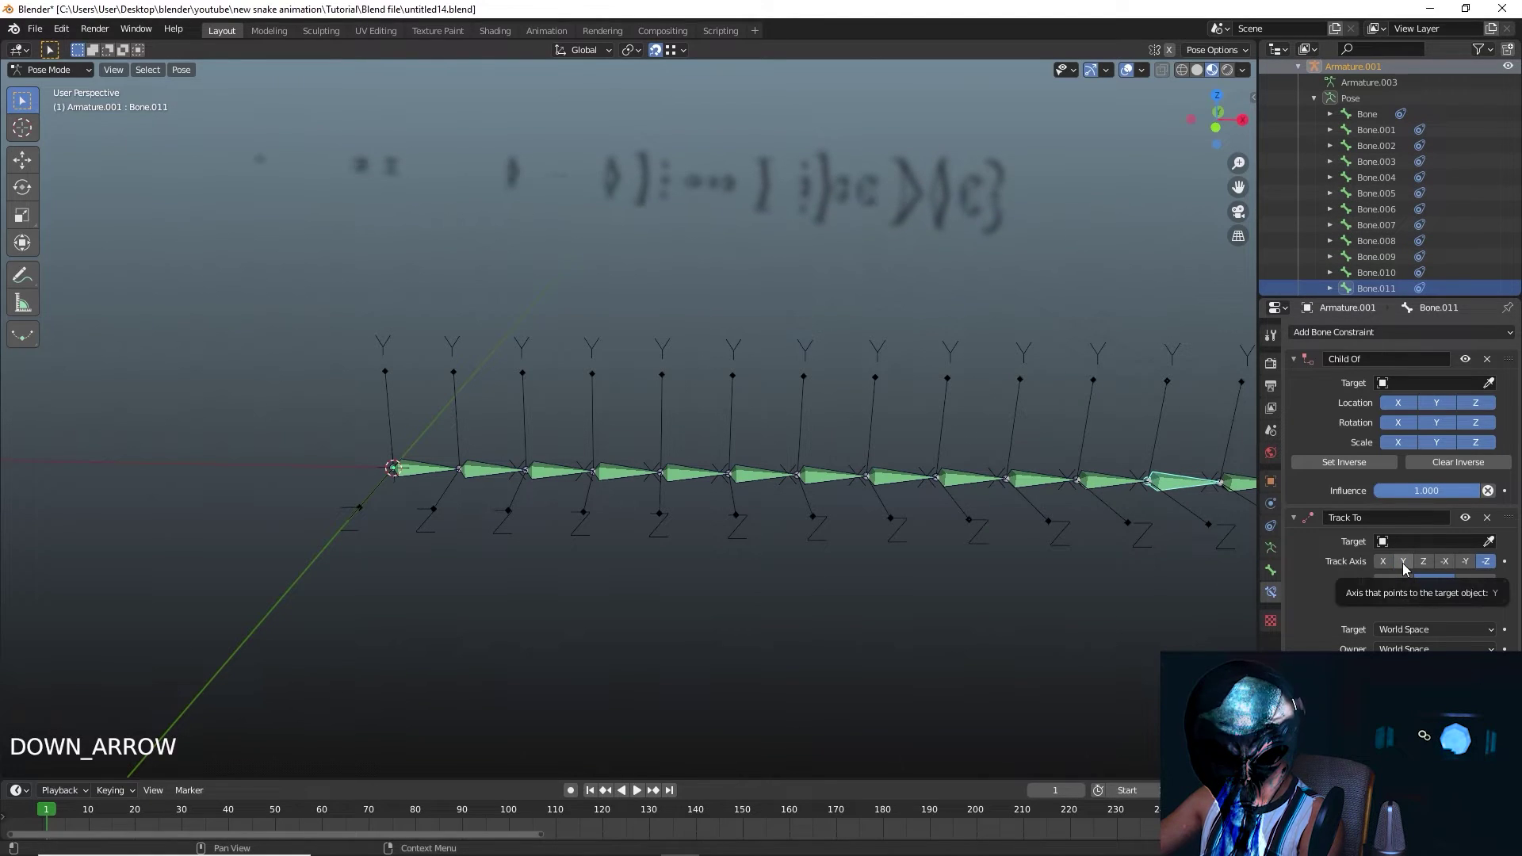
{"action": "left_click", "coordinate": [1401, 563]}
{"action": "left_click", "coordinate": [1474, 584]}
Set Track Axis Y, Up Z, and Target Z in the Track To constraints of Bone.012 through Bone.014.
{"action": "key", "text": "Down"}
{"action": "left_click", "coordinate": [1402, 563]}
{"action": "left_click", "coordinate": [1475, 584]}
{"action": "key", "text": "Down"}
{"action": "left_click", "coordinate": [1402, 563]}
{"action": "left_click", "coordinate": [1474, 583]}
{"action": "key", "text": "Down"}
{"action": "left_click", "coordinate": [1403, 563]}
{"action": "left_click", "coordinate": [1475, 584]}
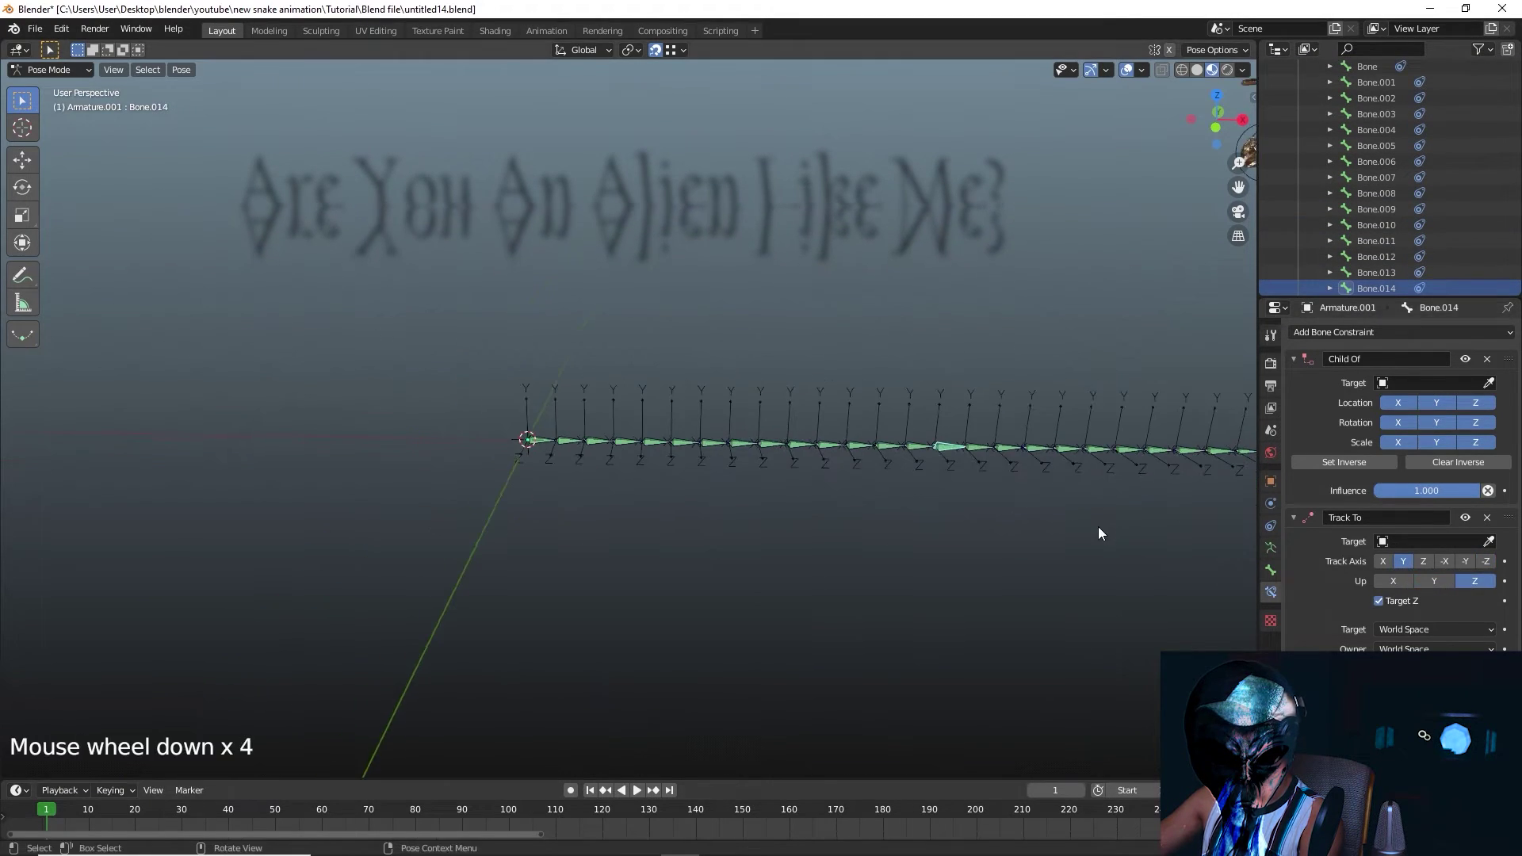
{"action": "left_click", "coordinate": [1409, 600]}
Repeat the Track Axis Y, Up Z, and Target Z settings for Bone.015 through Bone.018.
{"action": "key", "text": "Down"}
{"action": "left_click", "coordinate": [1402, 563]}
{"action": "left_click", "coordinate": [1474, 583]}
{"action": "left_click", "coordinate": [1384, 603]}
{"action": "key", "text": "Down"}
{"action": "left_click", "coordinate": [1402, 563]}
{"action": "left_click", "coordinate": [1474, 582]}
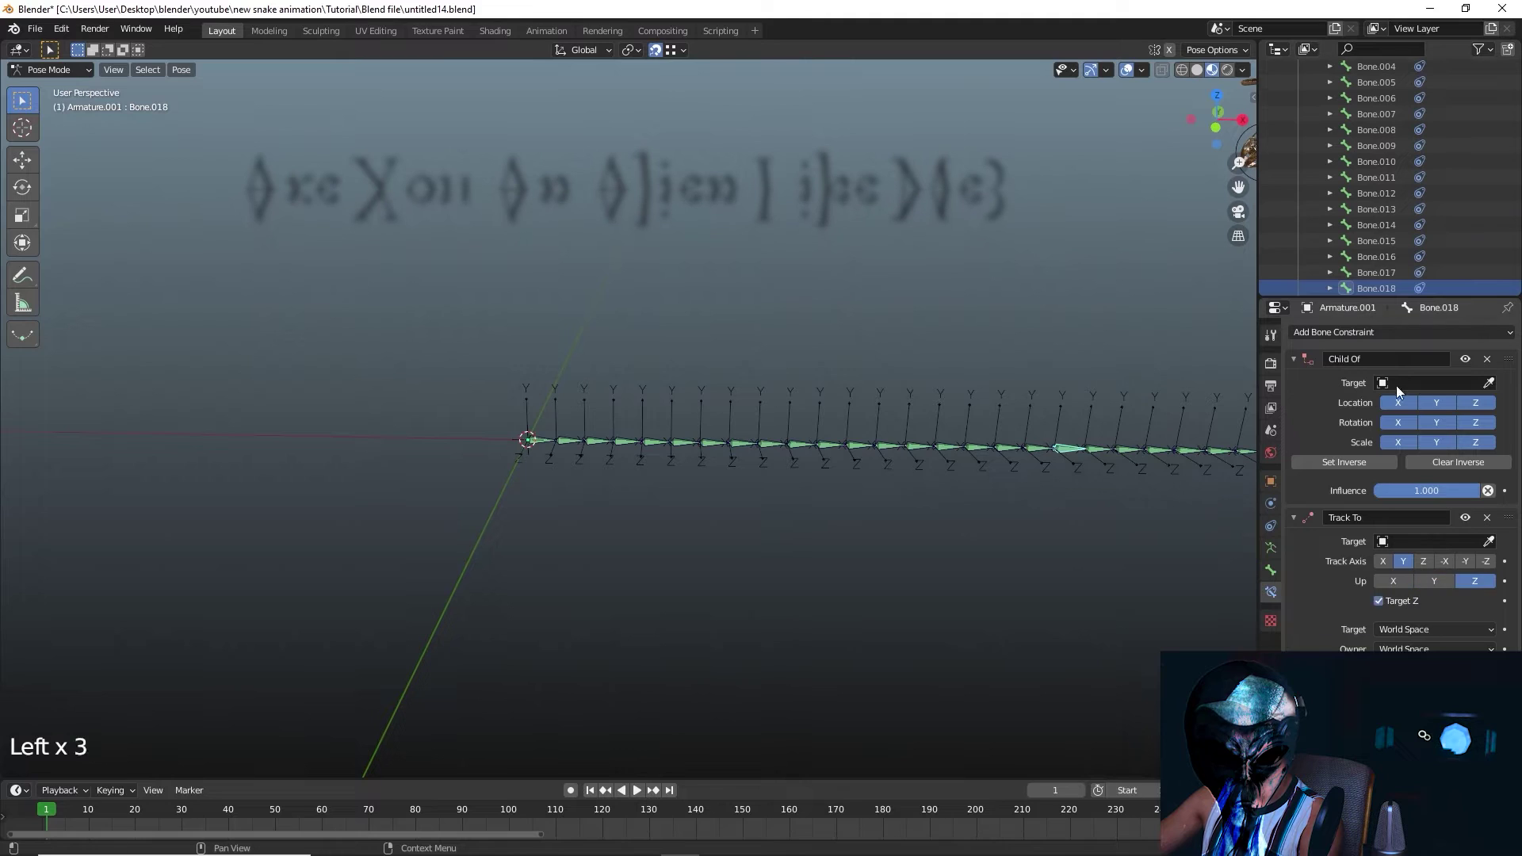
{"action": "left_click", "coordinate": [1403, 562]}
{"action": "left_click", "coordinate": [1475, 582]}
{"action": "left_click", "coordinate": [1402, 601]}
Repeat the Track Axis Y, Up Z, and Target Z settings for the last bones, Bone.019 through Bone.024.
{"action": "key", "text": "Down"}
{"action": "left_click", "coordinate": [1402, 562]}
{"action": "left_click", "coordinate": [1474, 582]}
{"action": "left_click", "coordinate": [1395, 602]}
{"action": "key", "text": "Down"}
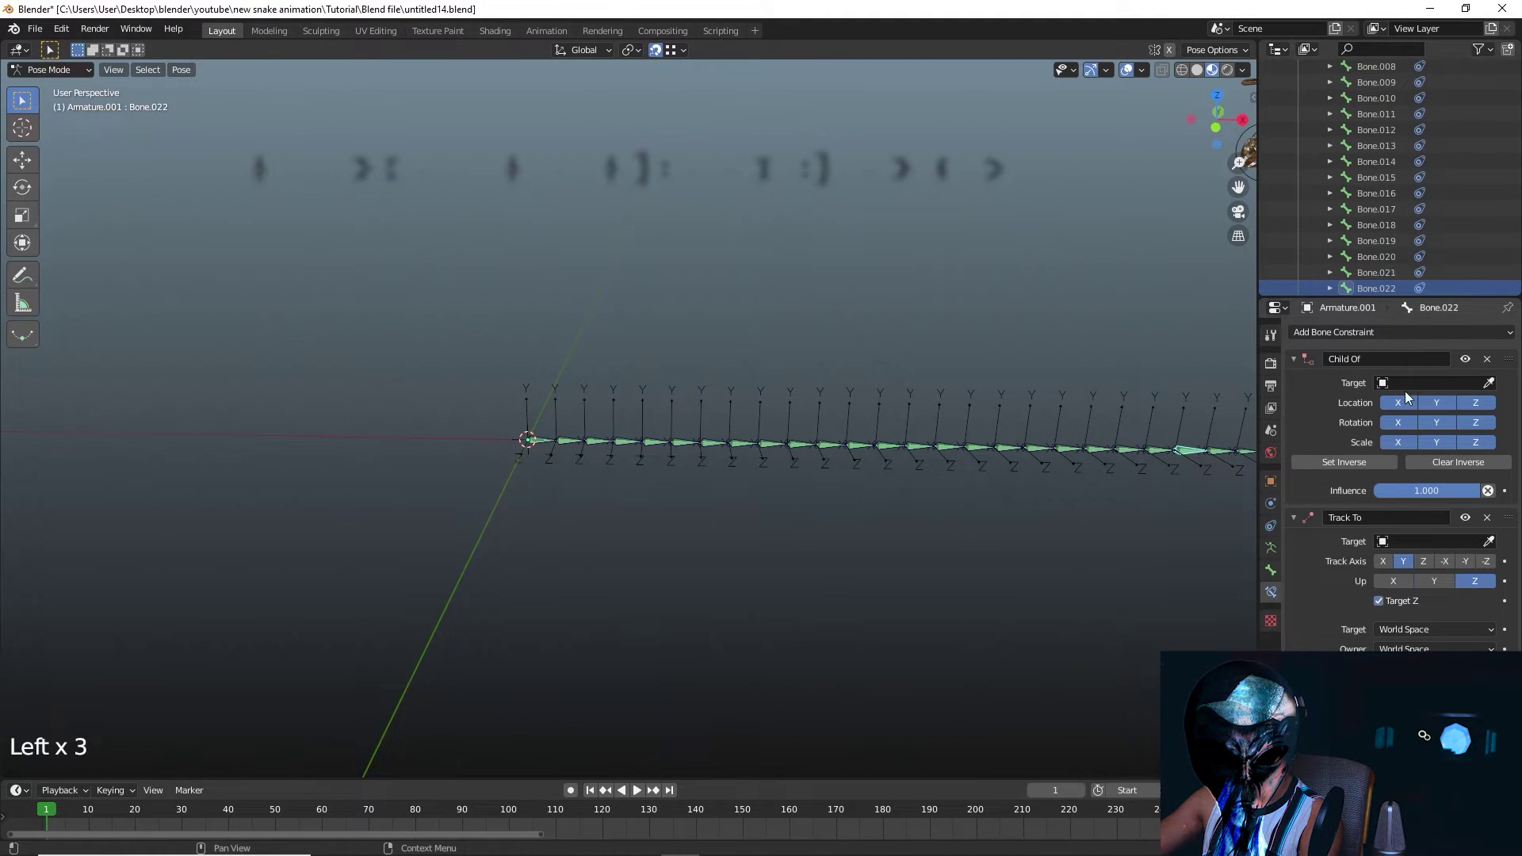
{"action": "key", "text": "Down"}
{"action": "left_click", "coordinate": [1403, 561]}
{"action": "left_click", "coordinate": [1475, 581]}
{"action": "left_click", "coordinate": [1379, 601]}
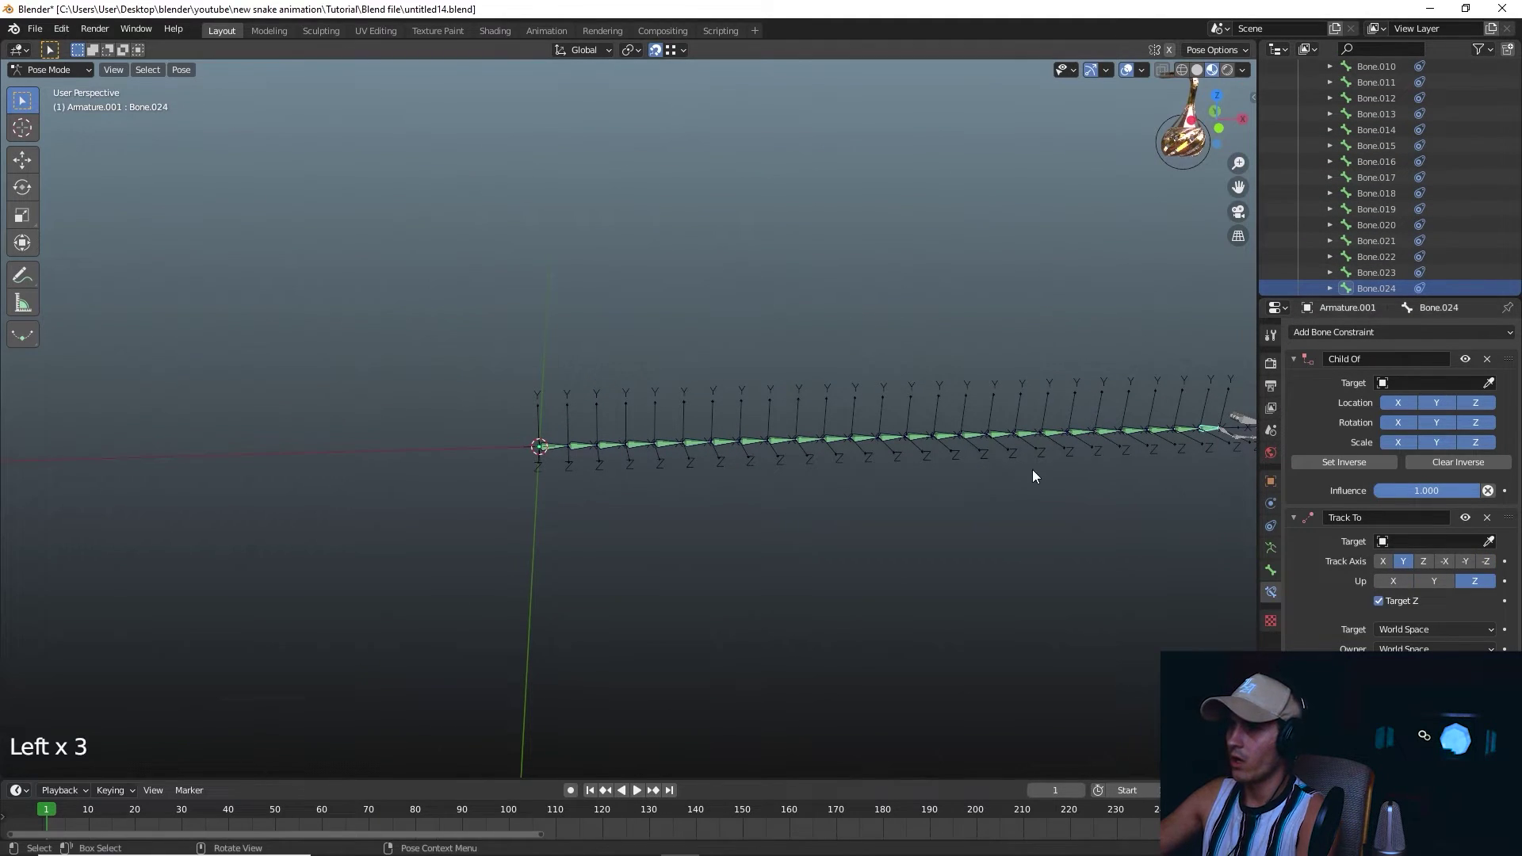
Select the first bone at the tail and set its Child Of target to Empty.003.
{"action": "middle_click_drag", "start_coordinate": [1044, 463], "coordinate": [1012, 465], "text": "shift"}
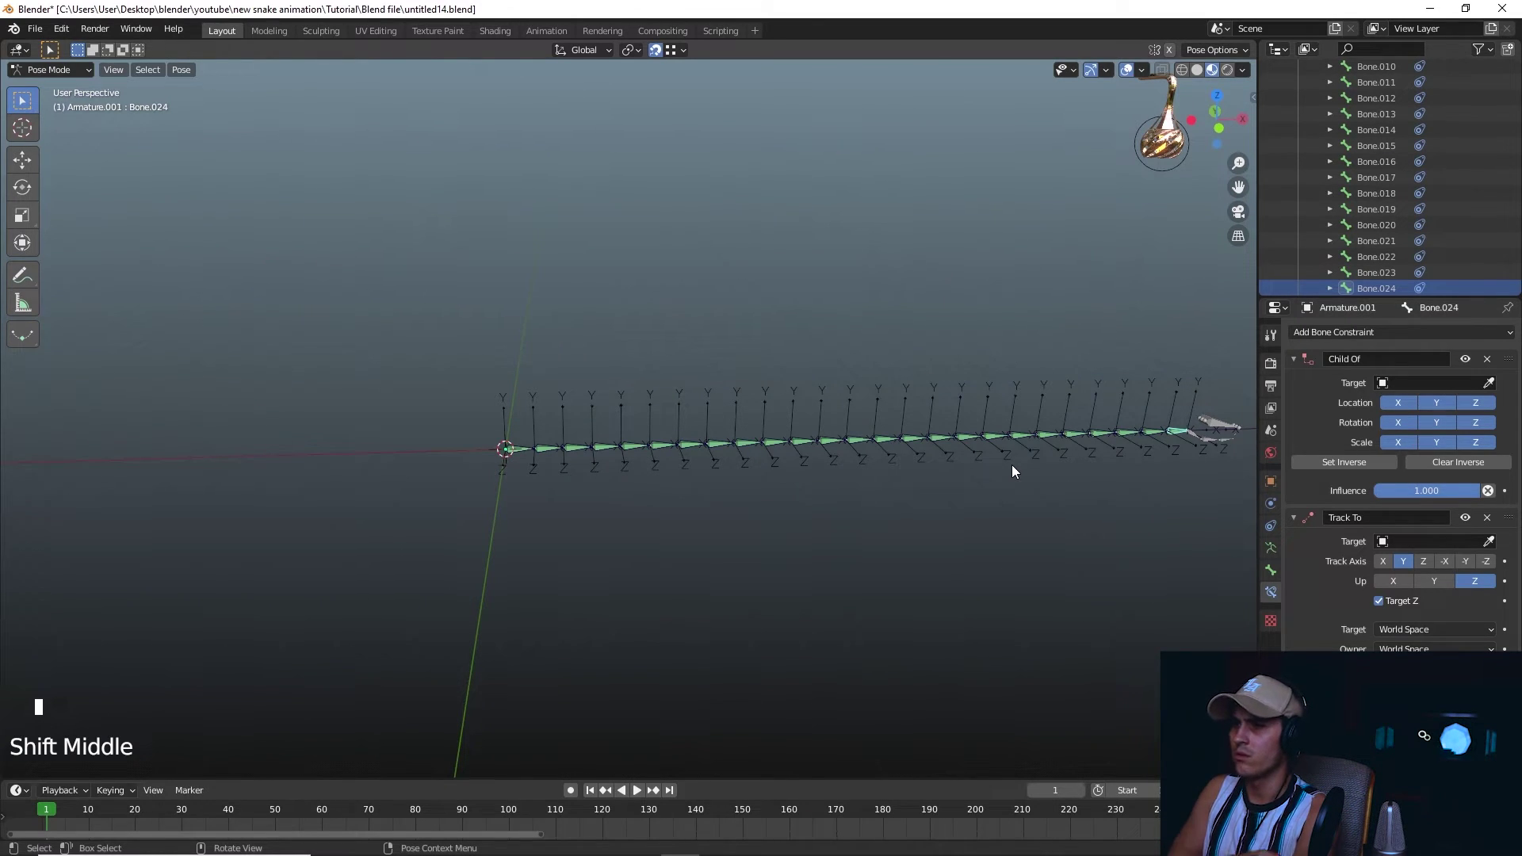
{"action": "middle_click_drag", "start_coordinate": [1011, 465], "coordinate": [914, 537], "text": "shift"}
{"action": "scroll", "coordinate": [687, 530], "scroll_direction": "up", "scroll_amount": 2}
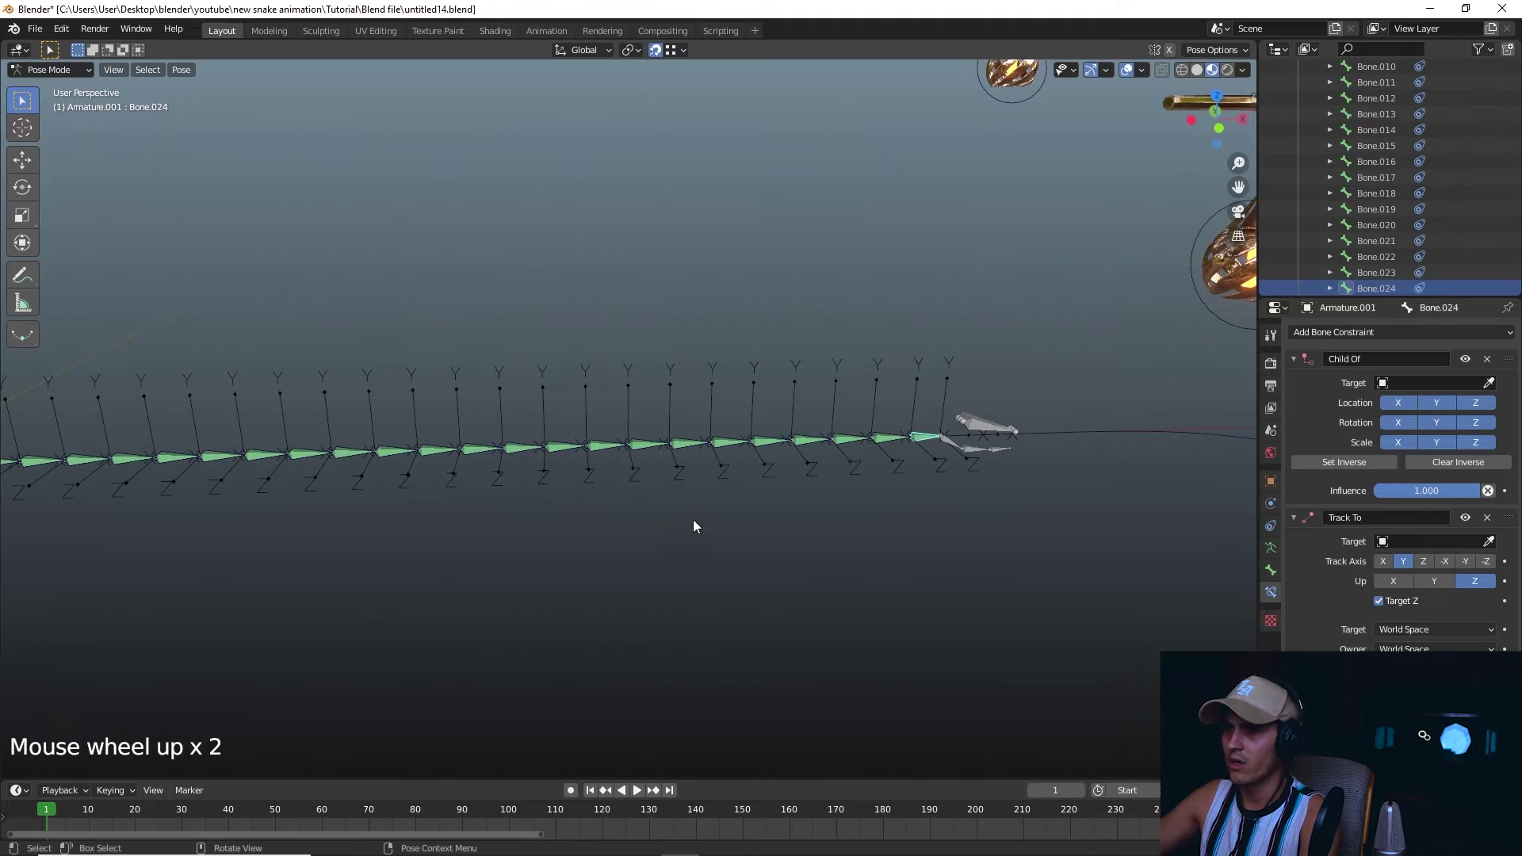
{"action": "middle_click_drag", "start_coordinate": [978, 418], "coordinate": [769, 417], "text": "shift"}
{"action": "scroll", "coordinate": [736, 463], "scroll_direction": "up", "scroll_amount": 2}
{"action": "scroll", "coordinate": [769, 417], "scroll_direction": "up", "scroll_amount": 2}
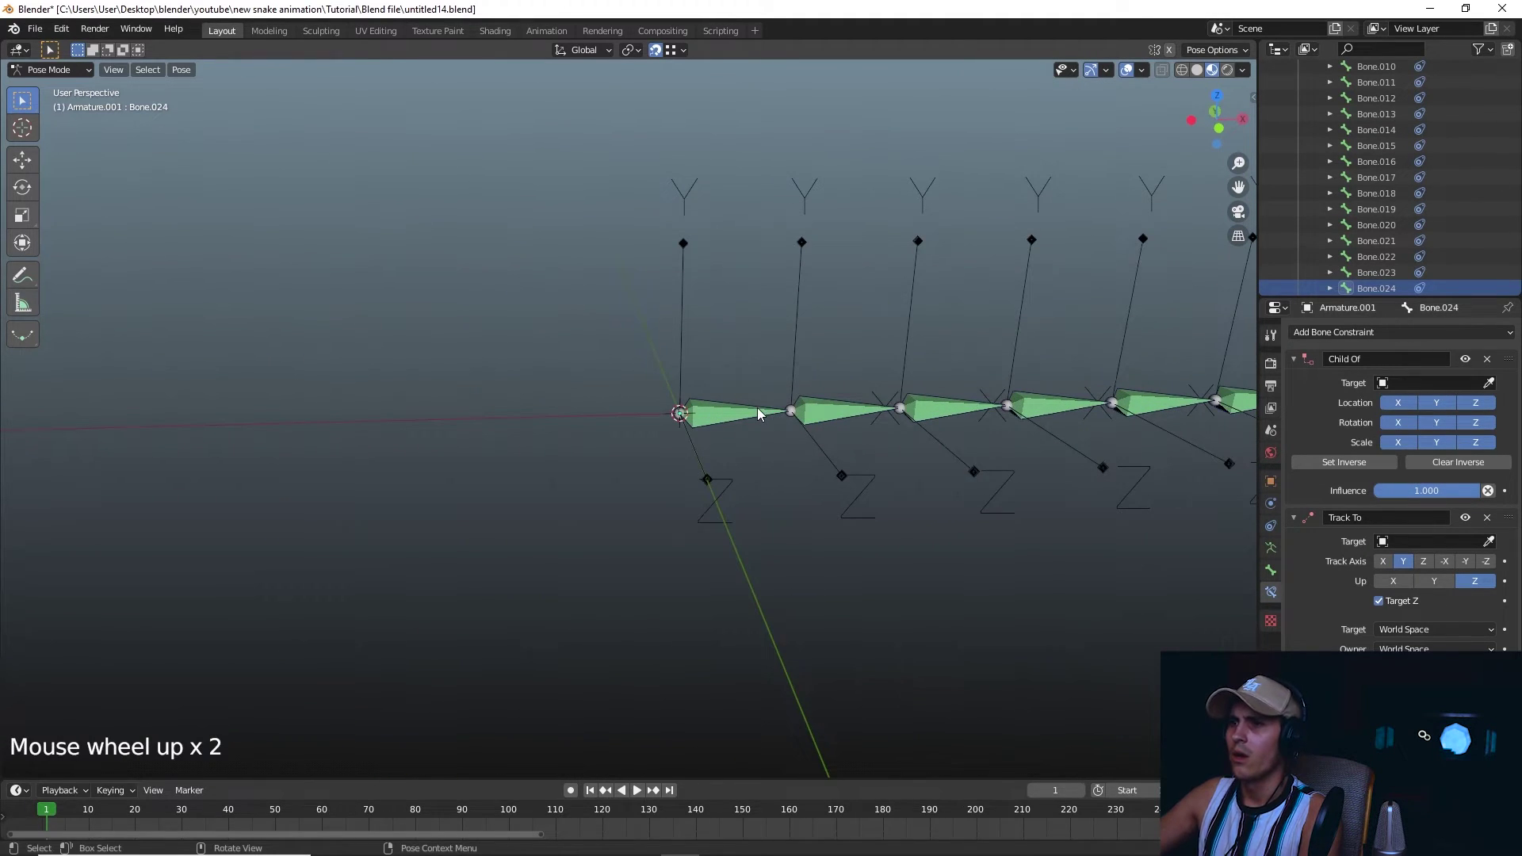
{"action": "left_click", "coordinate": [758, 412]}
{"action": "middle_click_drag", "start_coordinate": [864, 450], "coordinate": [827, 464], "text": "shift"}
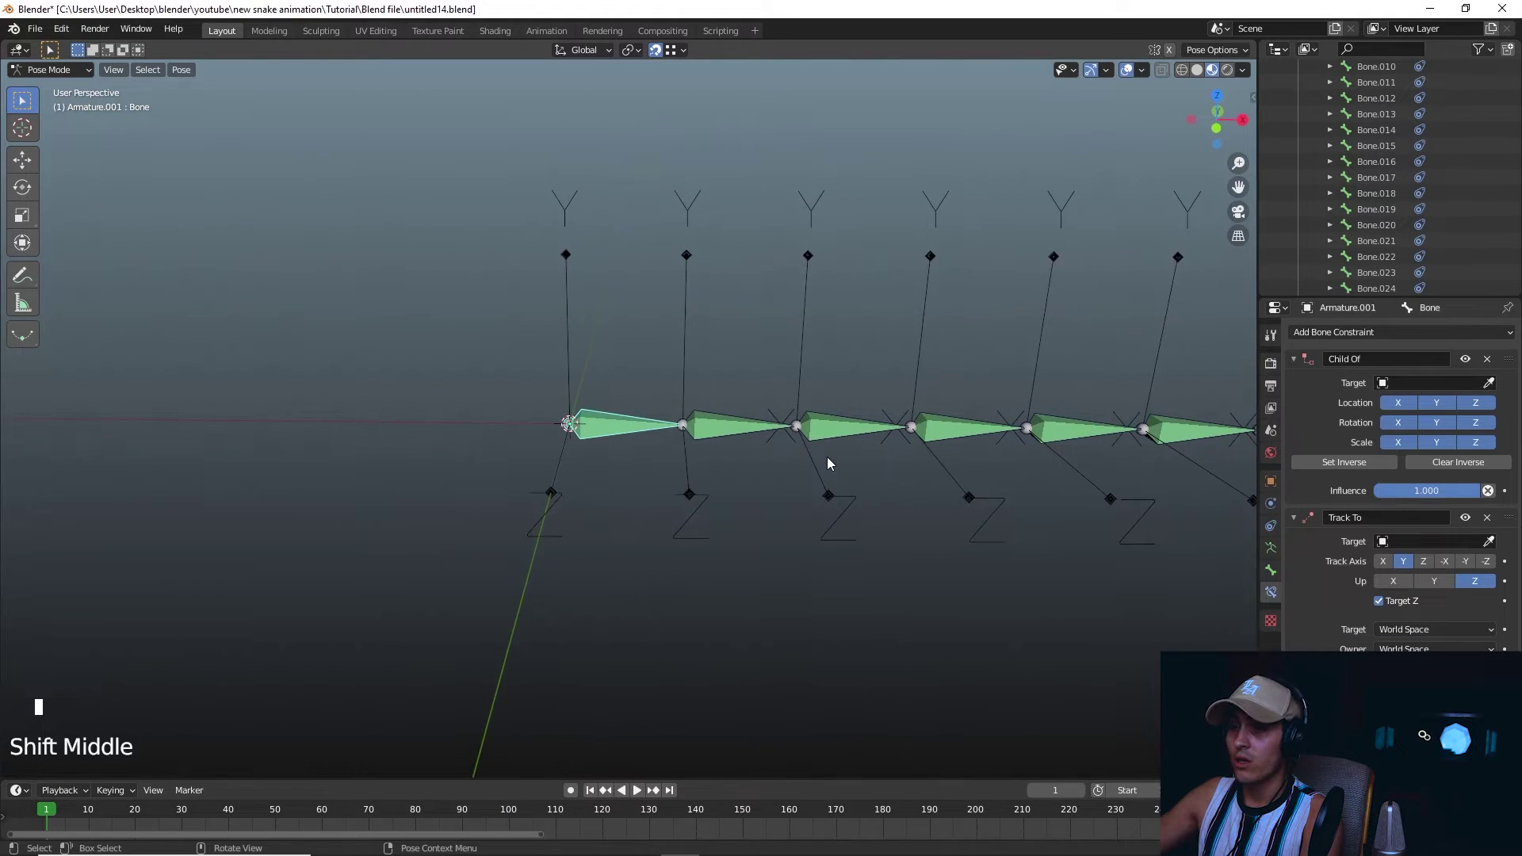
{"action": "left_click", "coordinate": [1492, 384]}
{"action": "left_click_drag", "start_coordinate": [670, 388], "coordinate": [566, 318]}
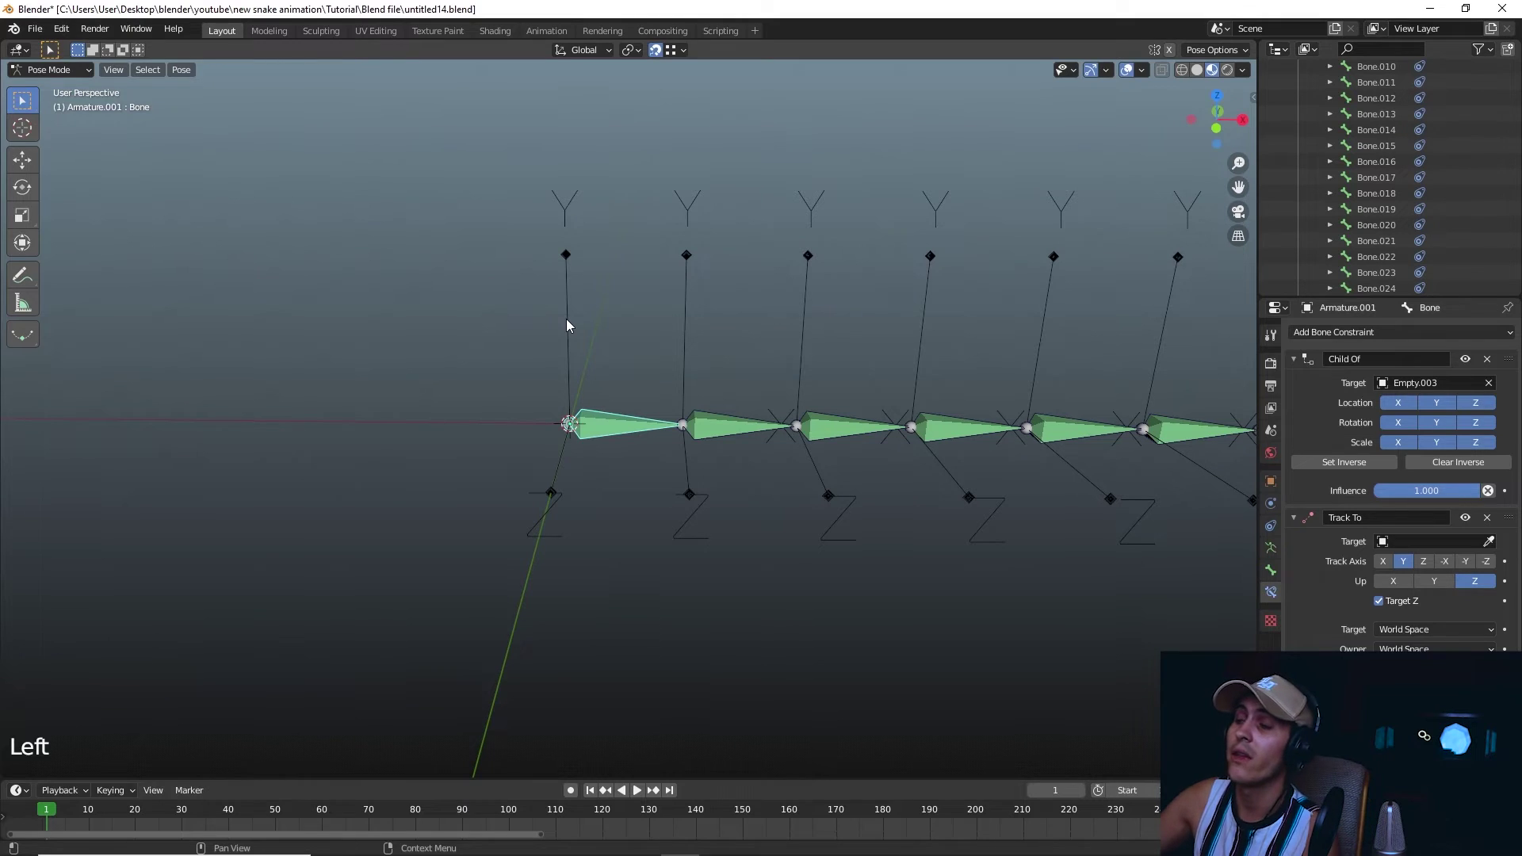
Set the Track To target of the first bone to Empty.004.
{"action": "left_click", "coordinate": [1488, 541]}
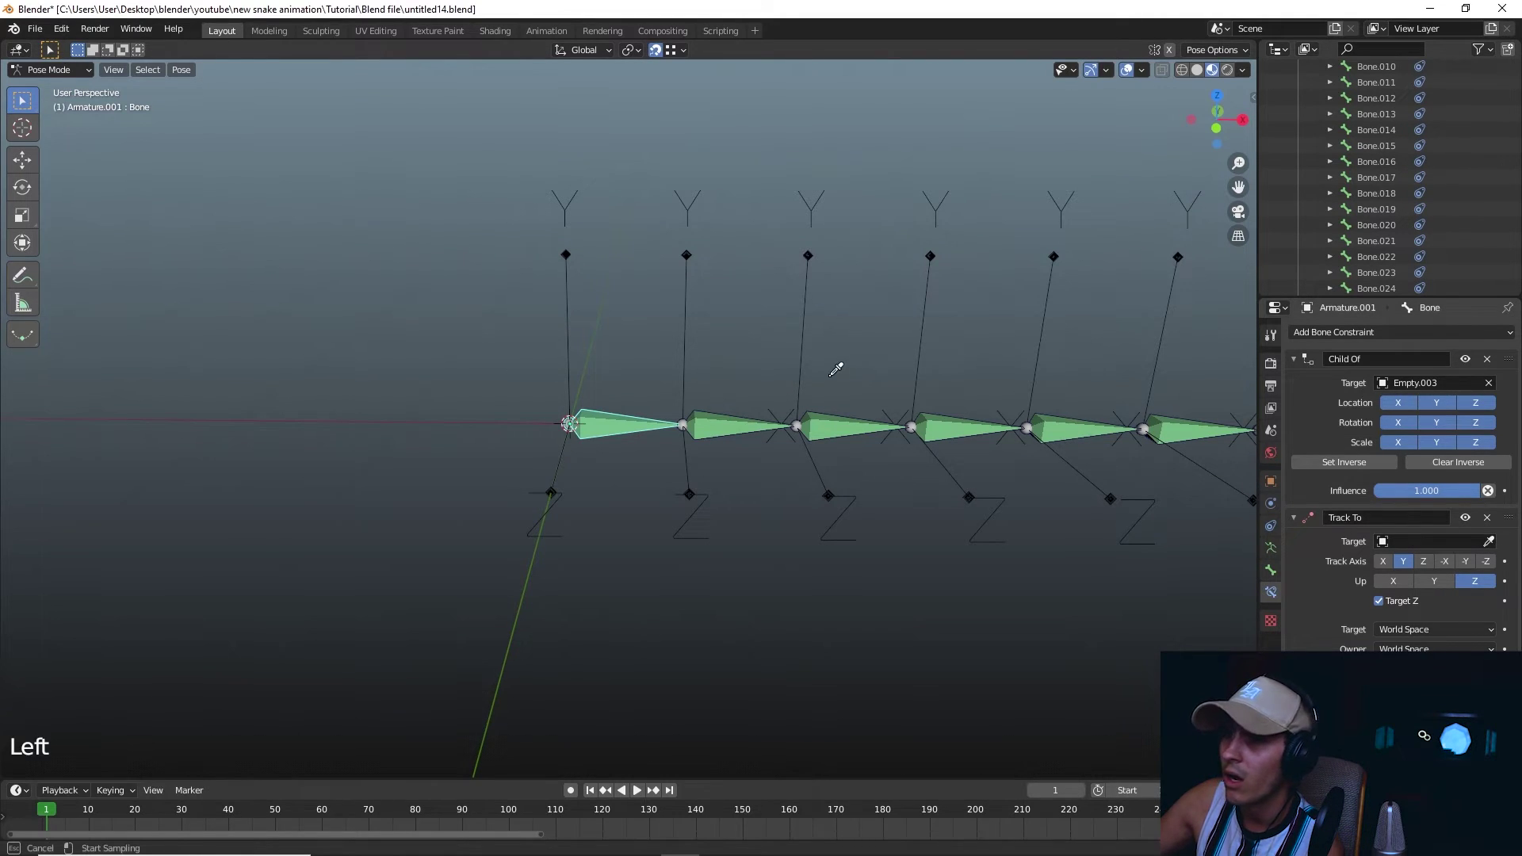
{"action": "left_click", "coordinate": [681, 366]}
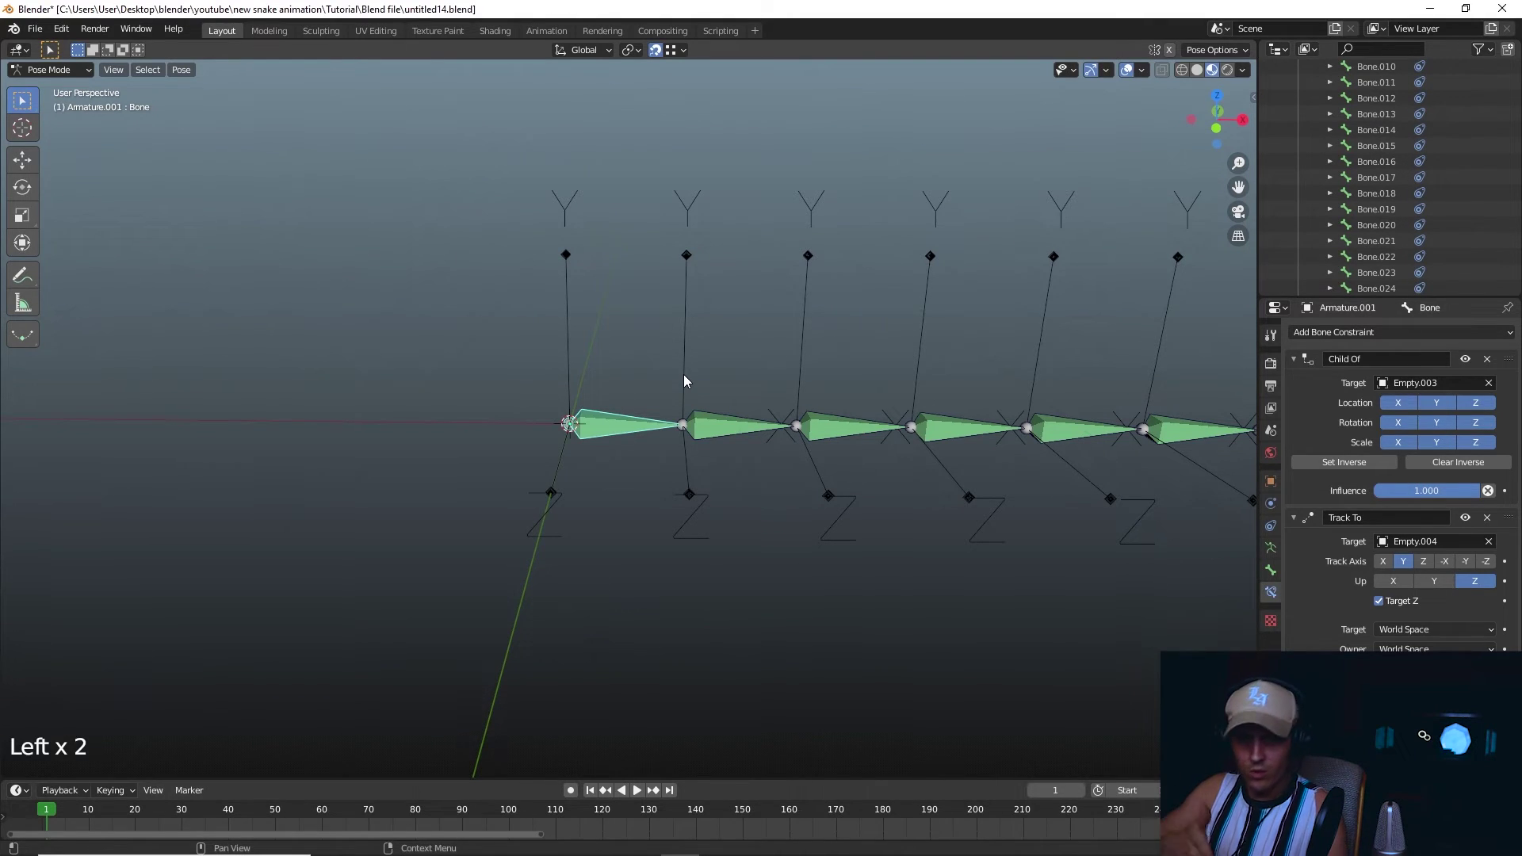
Try assigning Empty.004 as the Child Of target of Bone.001, and undo the assignment.
{"action": "left_click", "coordinate": [730, 428]}
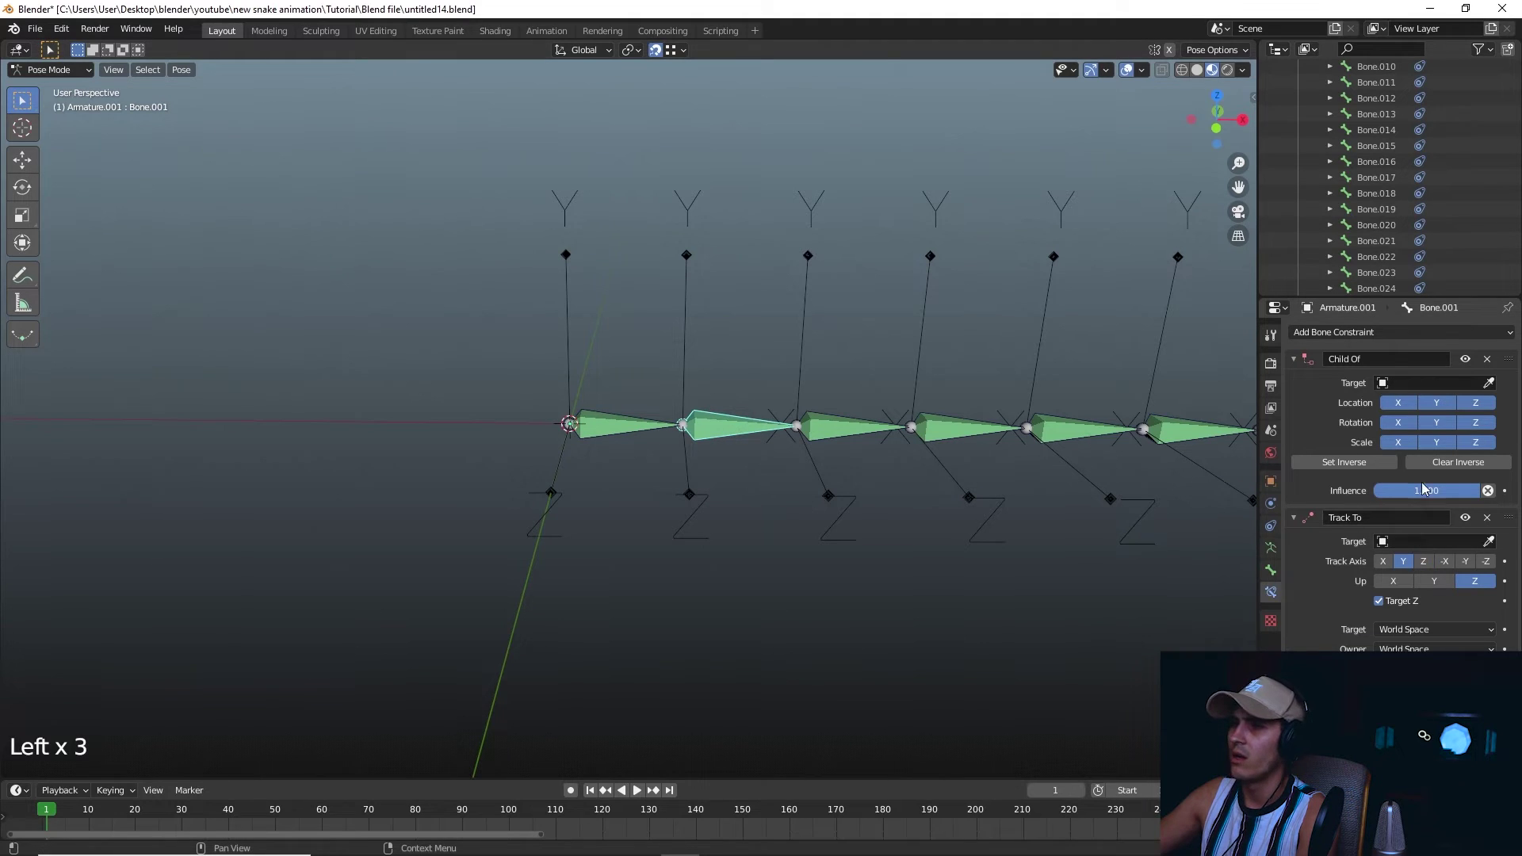
{"action": "left_click", "coordinate": [1491, 543]}
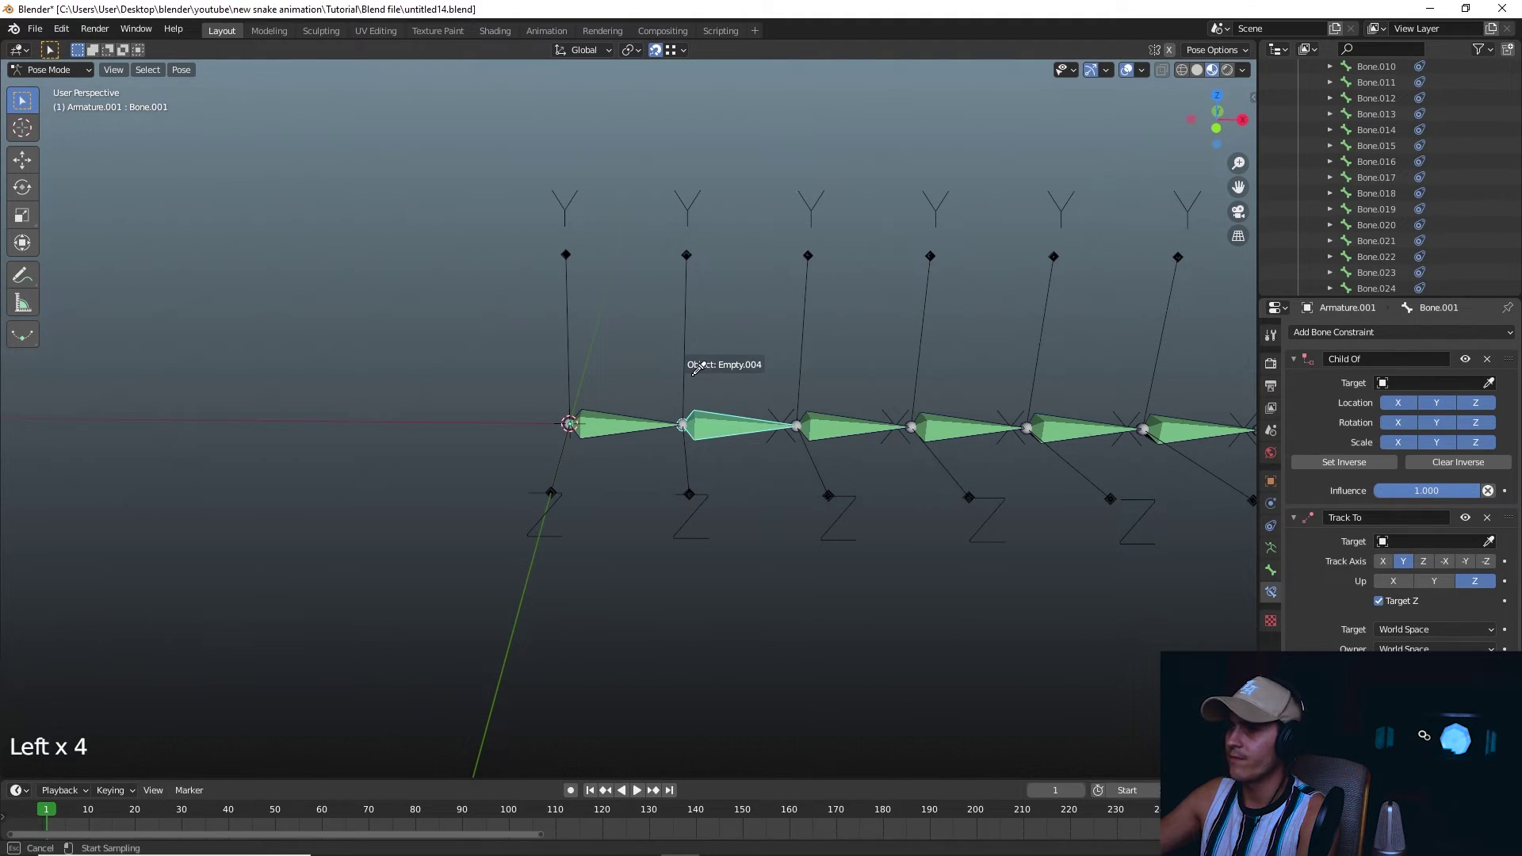
{"action": "left_click", "coordinate": [971, 381]}
{"action": "left_click", "coordinate": [1491, 382]}
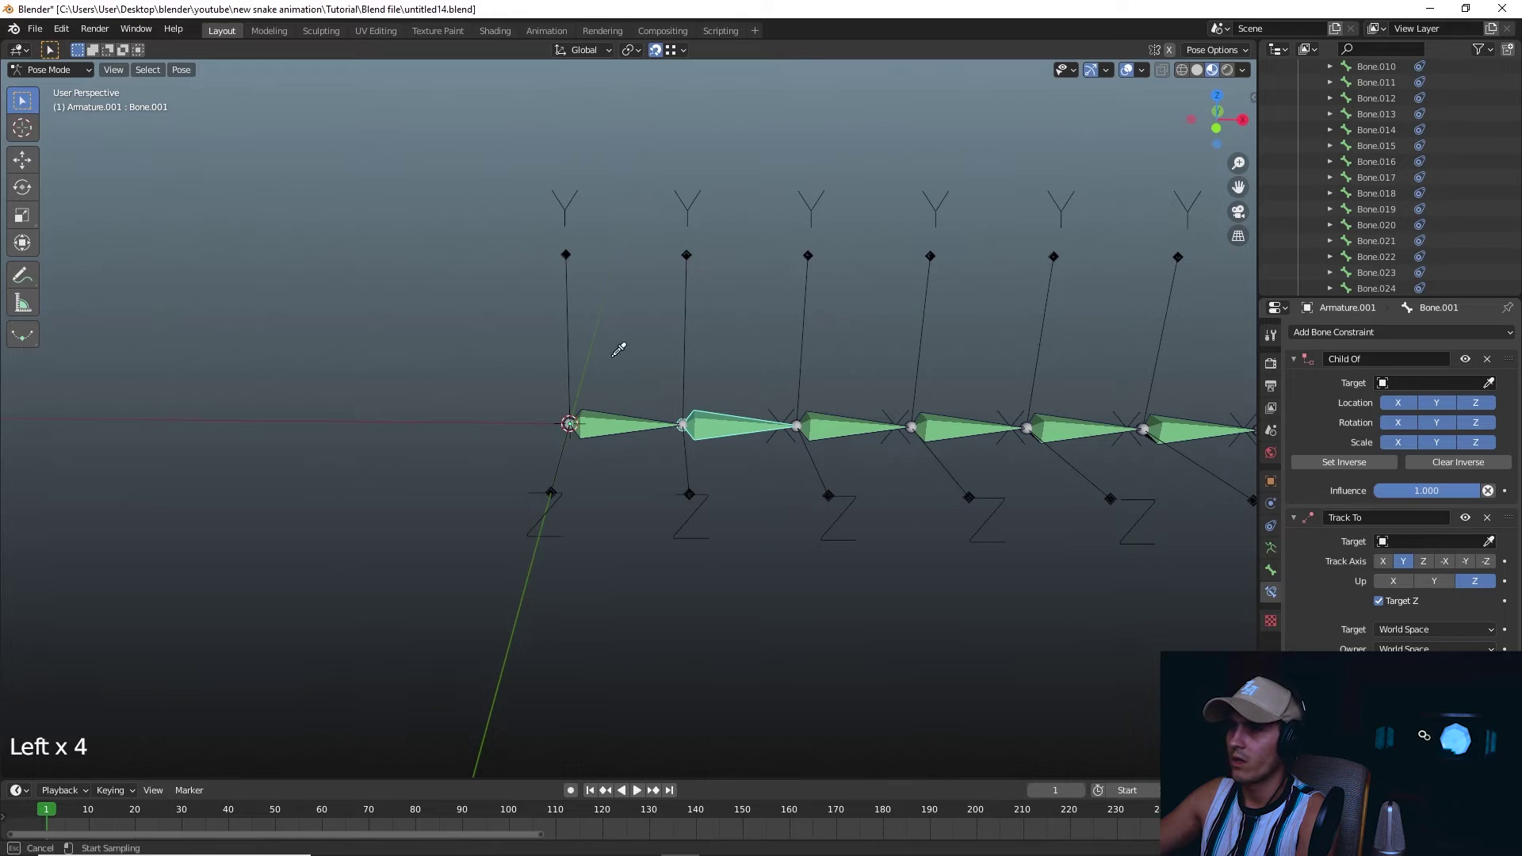
{"action": "left_click", "coordinate": [708, 332]}
{"action": "left_click", "coordinate": [1489, 541]}
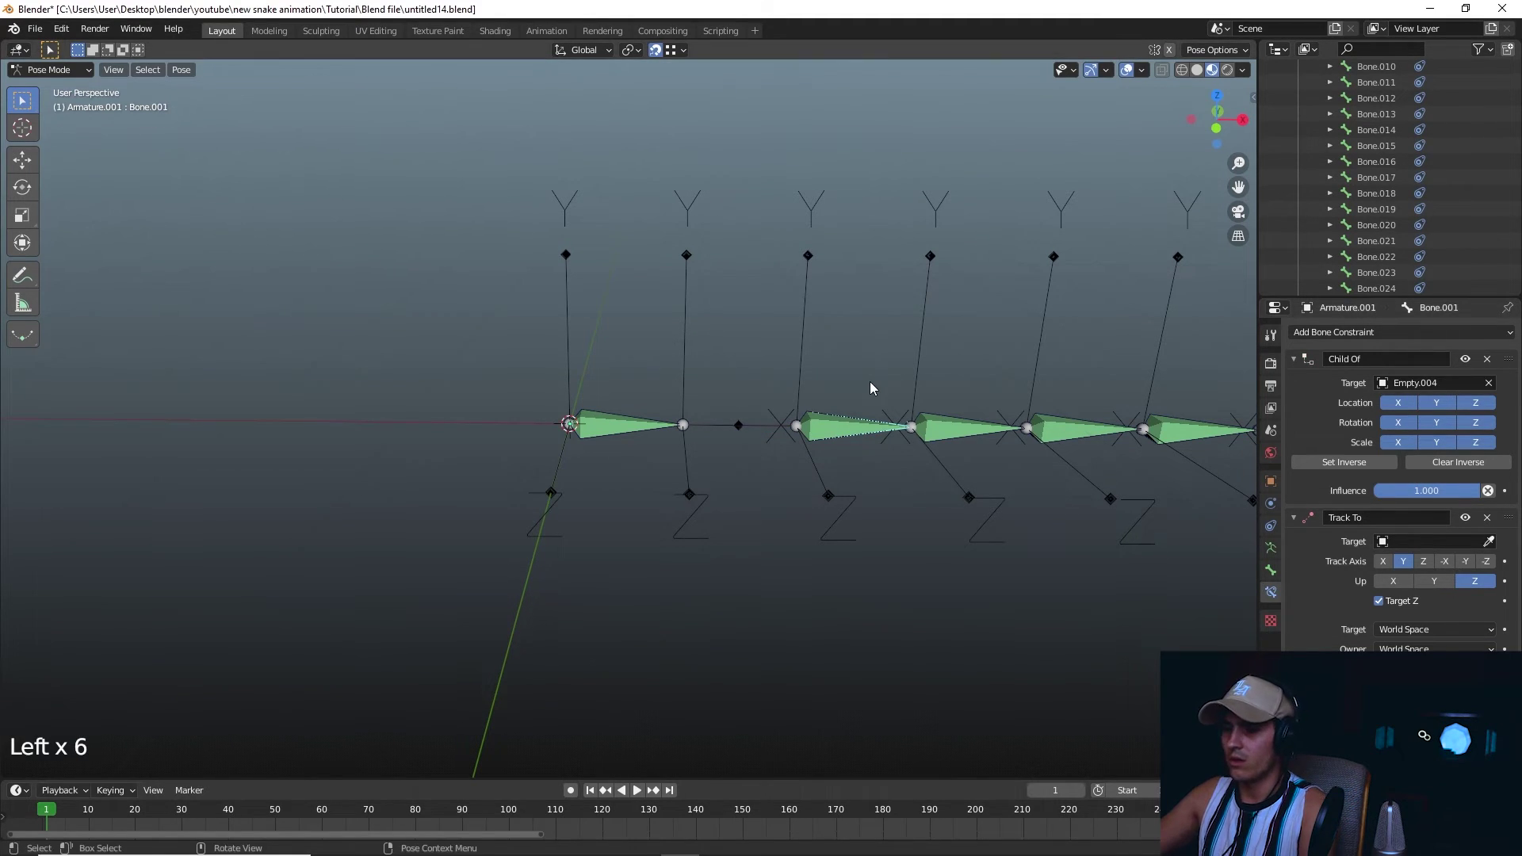
{"action": "key", "text": "ctrl+z"}
Select Bone.001 and set its Child Of target to Empty.004.
{"action": "scroll", "coordinate": [870, 411], "scroll_direction": "up", "scroll_amount": 2}
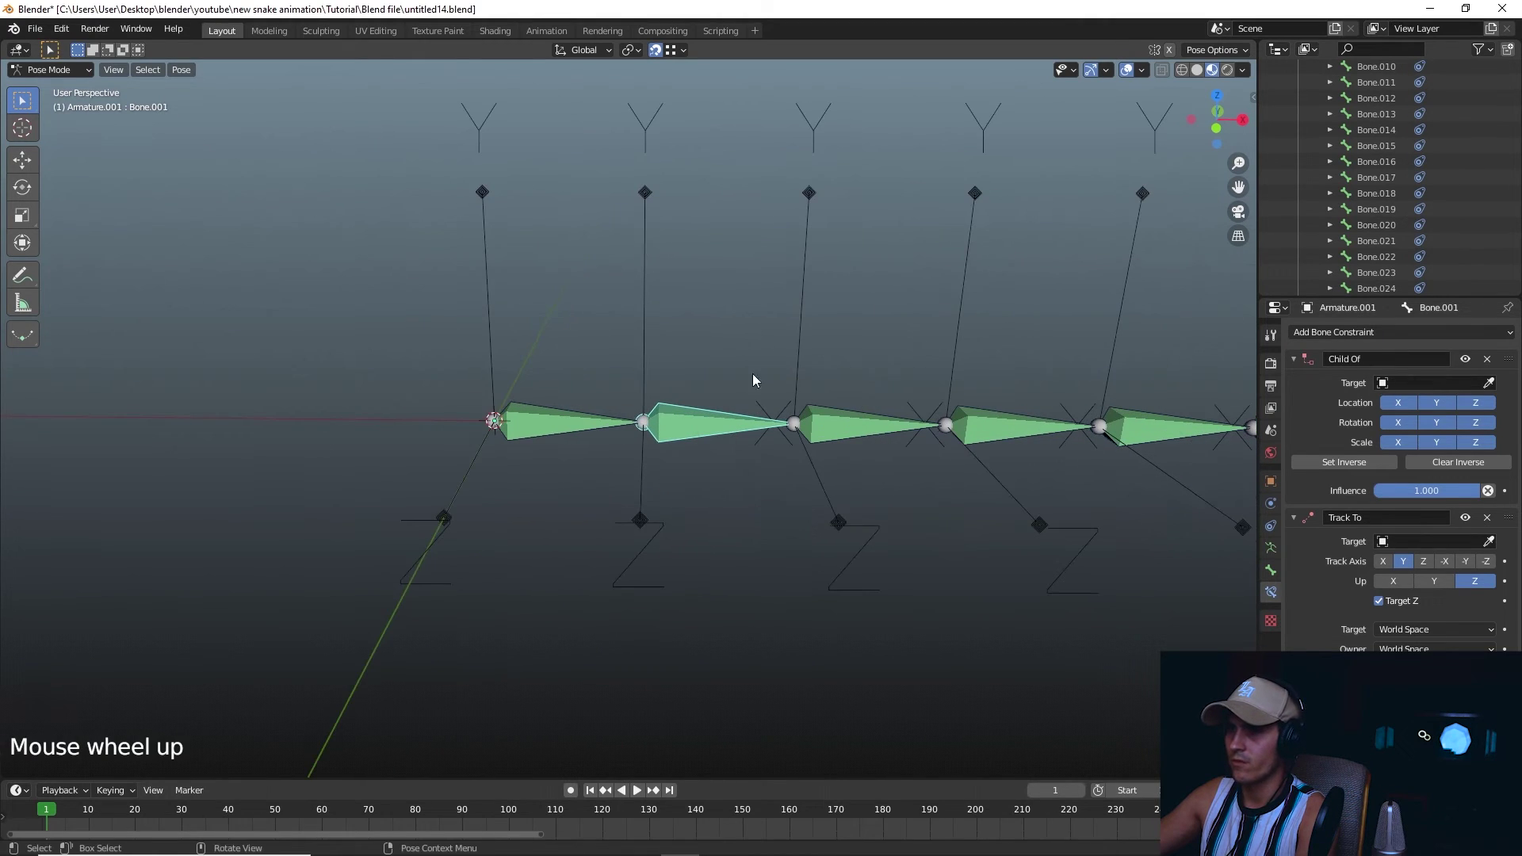
{"action": "left_click", "coordinate": [718, 424]}
{"action": "left_click", "coordinate": [718, 425]}
{"action": "left_click", "coordinate": [1489, 383]}
{"action": "left_click", "coordinate": [647, 321]}
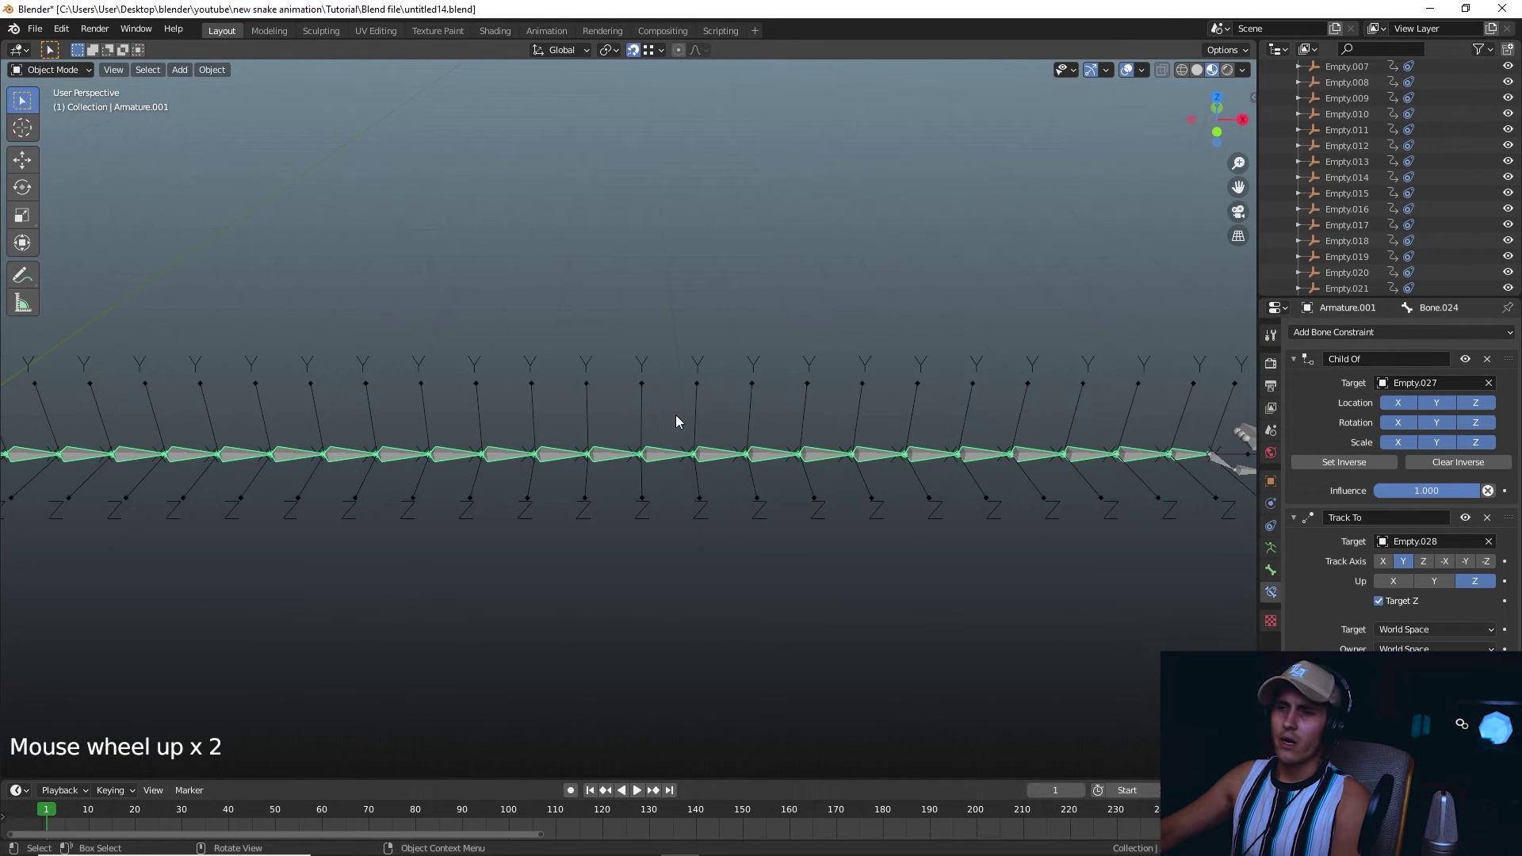
Select Bone.004, the fifth bone in the chain, and set its Child Of target to Empty.007.
{"action": "scroll", "coordinate": [969, 484], "scroll_direction": "down", "scroll_amount": 2}
{"action": "middle_click_drag", "start_coordinate": [968, 484], "coordinate": [895, 498], "text": "shift"}
{"action": "scroll", "coordinate": [955, 498], "scroll_direction": "up", "scroll_amount": 1}
{"action": "middle_click_drag", "start_coordinate": [583, 425], "coordinate": [703, 459]}
{"action": "scroll", "coordinate": [631, 436], "scroll_direction": "up", "scroll_amount": 1}
{"action": "key", "text": "ctrl+Tab"}
{"action": "scroll", "coordinate": [623, 441], "scroll_direction": "up", "scroll_amount": 1}
{"action": "scroll", "coordinate": [583, 452], "scroll_direction": "up", "scroll_amount": 1}
{"action": "left_click", "coordinate": [583, 444]}
{"action": "scroll", "coordinate": [703, 458], "scroll_direction": "up", "scroll_amount": 1}
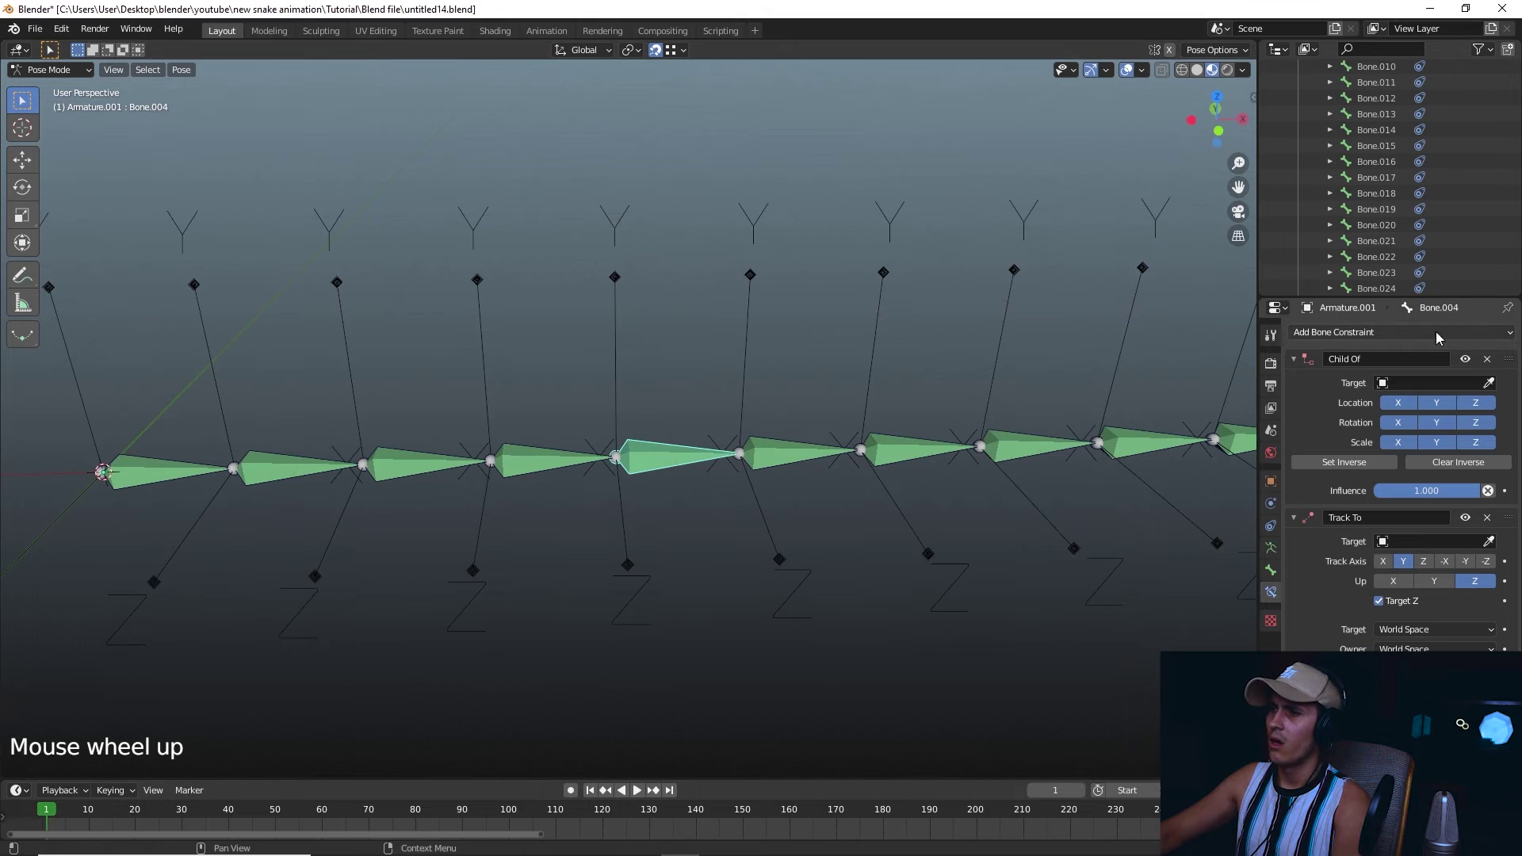
{"action": "left_click", "coordinate": [1489, 384]}
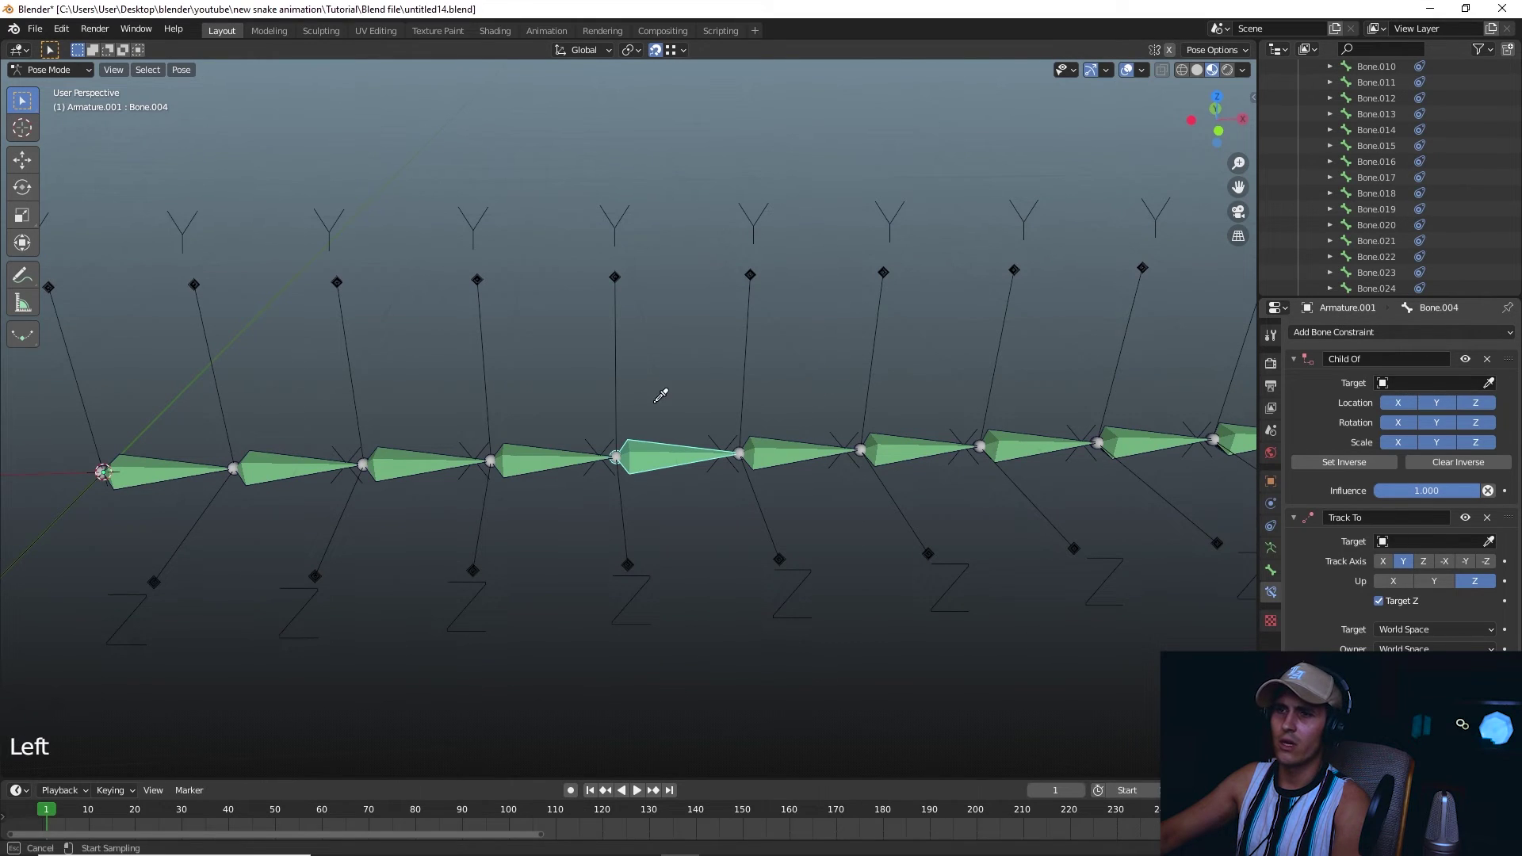
{"action": "left_click", "coordinate": [615, 396]}
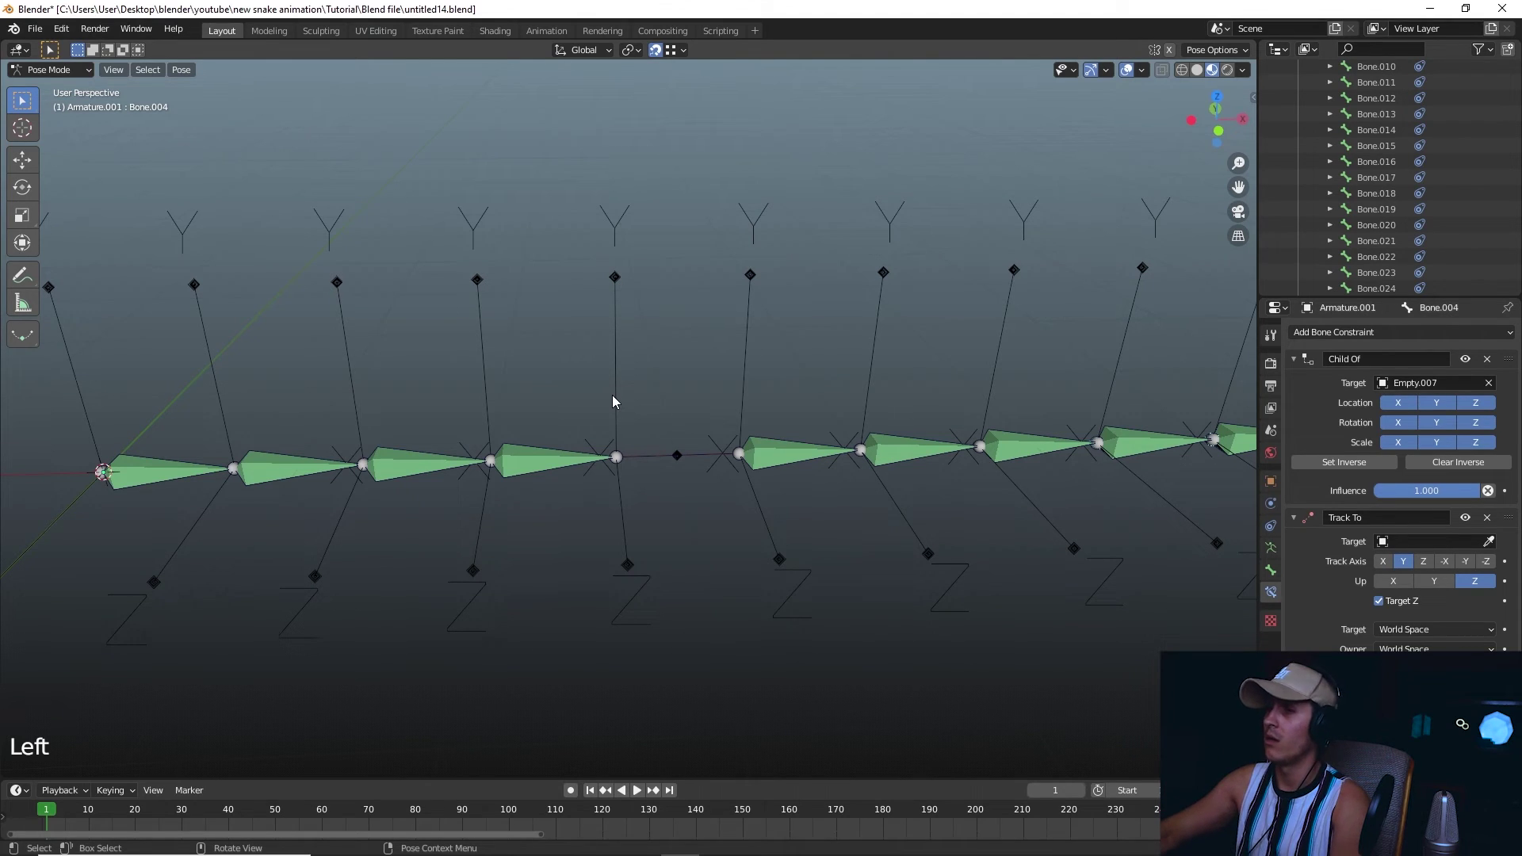
Apply Set Inverse to the Child Of constraint of Bone.004 and set its Track To target to the next empty in the chain.
{"action": "left_click", "coordinate": [1335, 468]}
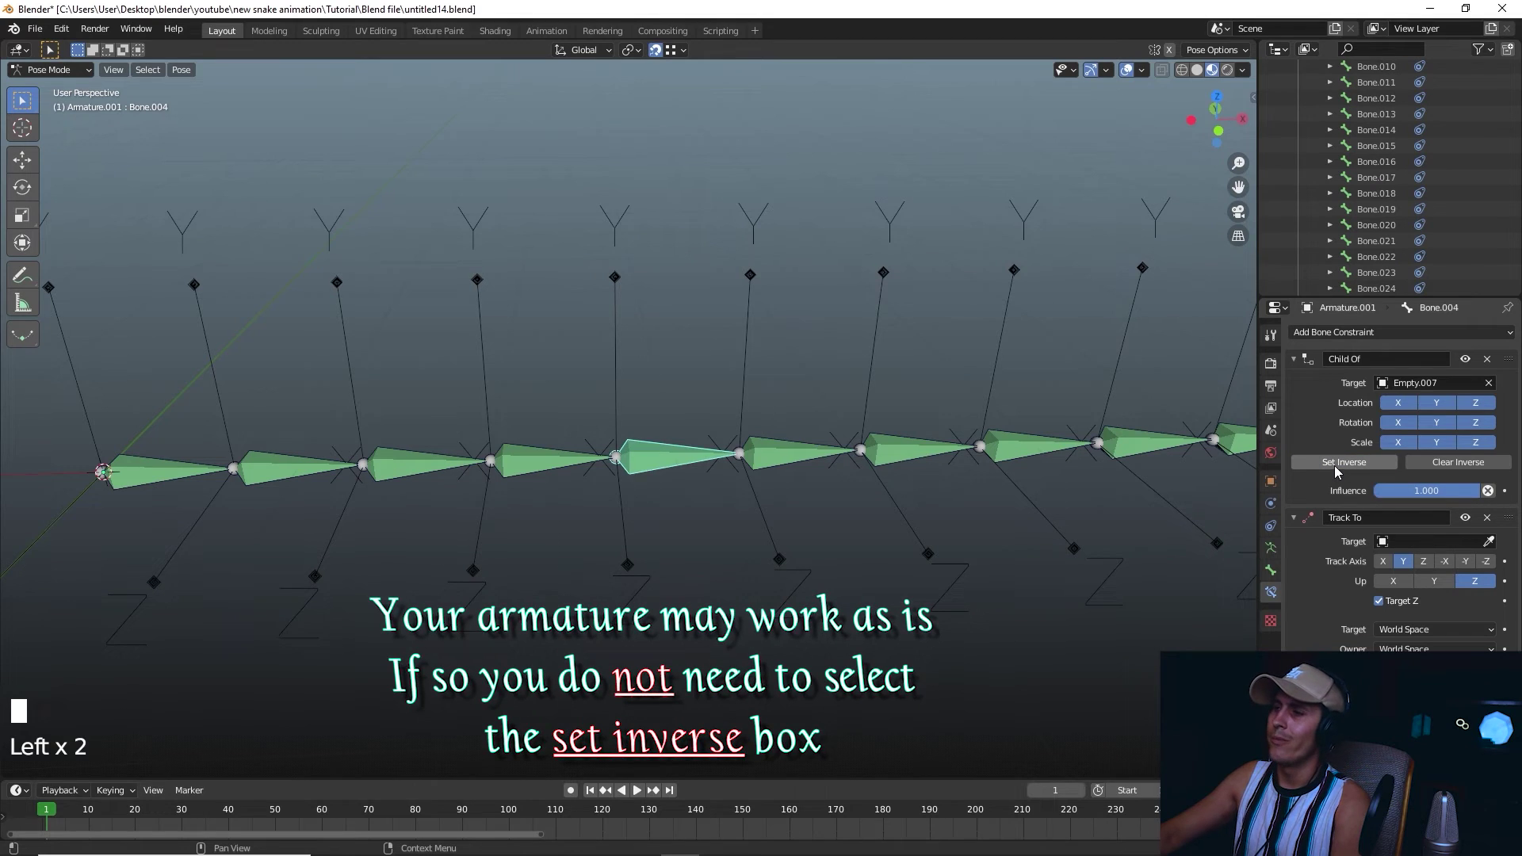
{"action": "left_click", "coordinate": [1489, 541]}
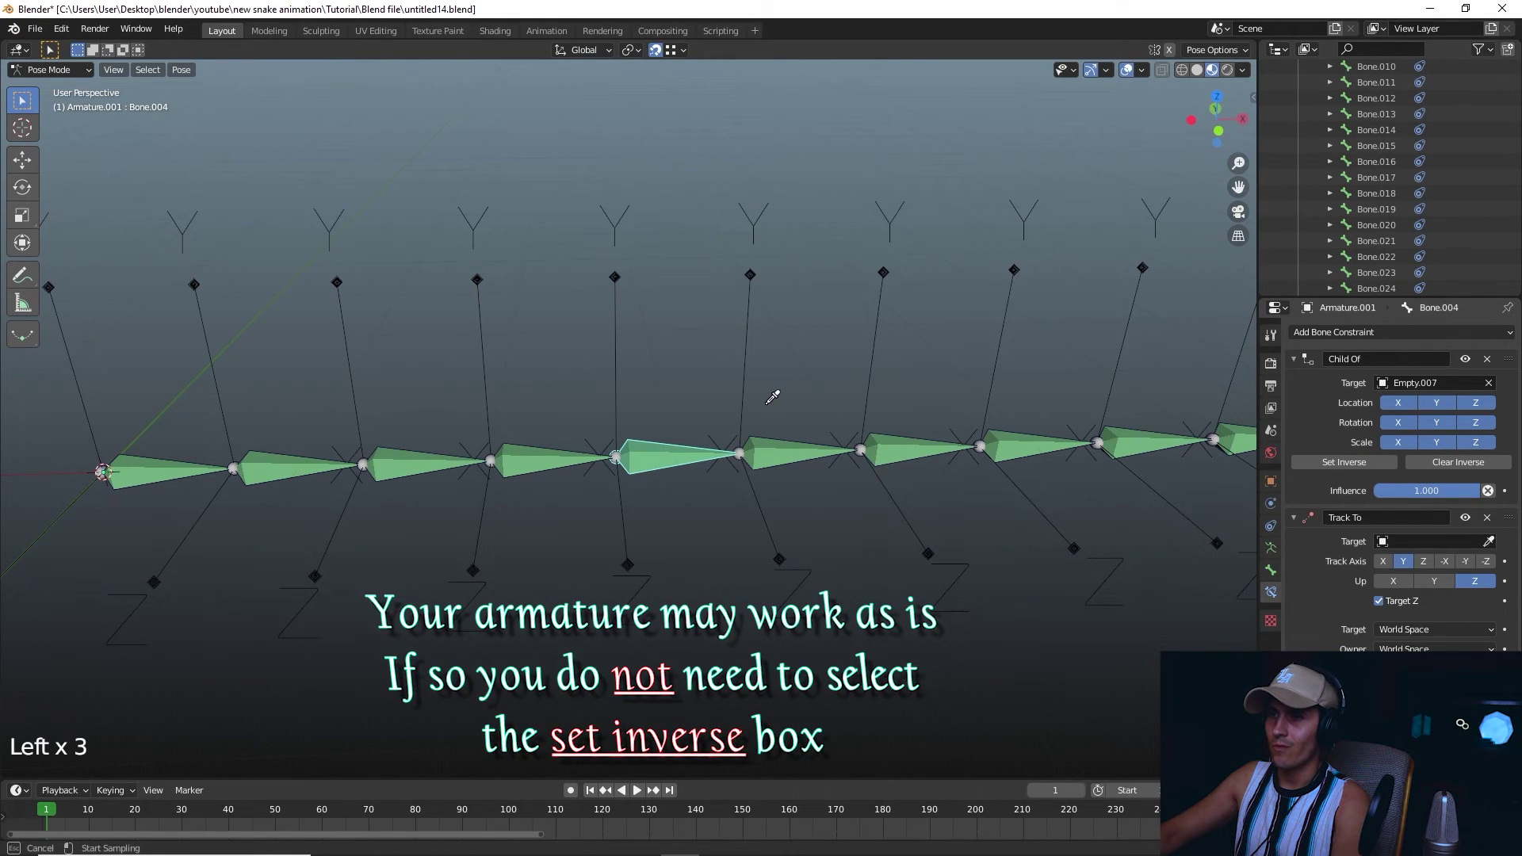
{"action": "middle_click_drag", "start_coordinate": [752, 394], "coordinate": [501, 475], "text": "shift"}
On Bone.002, set the Child Of target to Empty.005 with Set Inverse and the Track To target to Empty.006.
{"action": "left_click", "coordinate": [501, 475]}
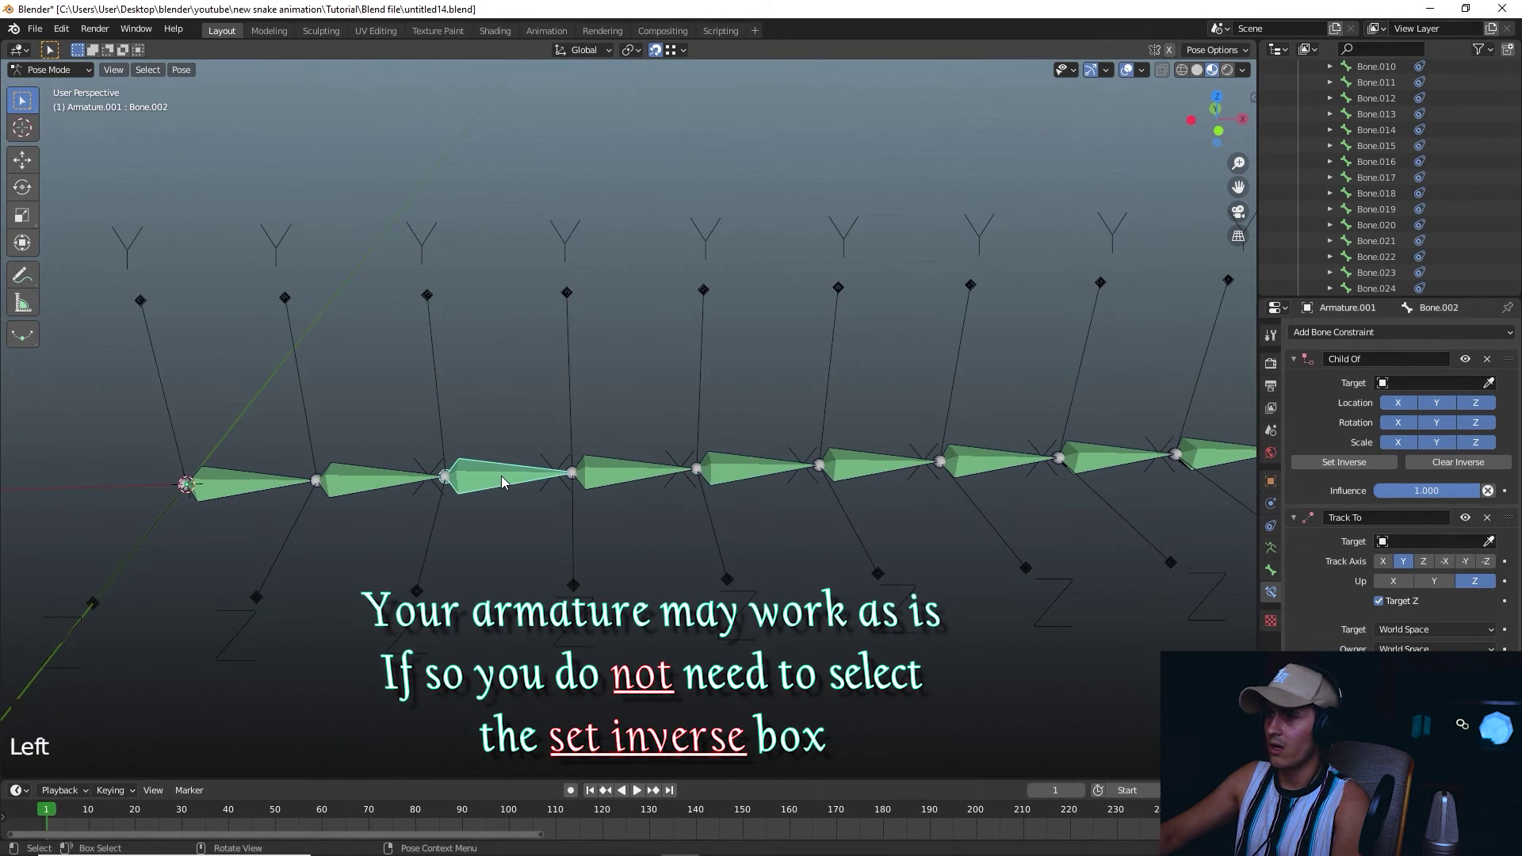
{"action": "left_click", "coordinate": [408, 474]}
{"action": "left_click", "coordinate": [507, 475]}
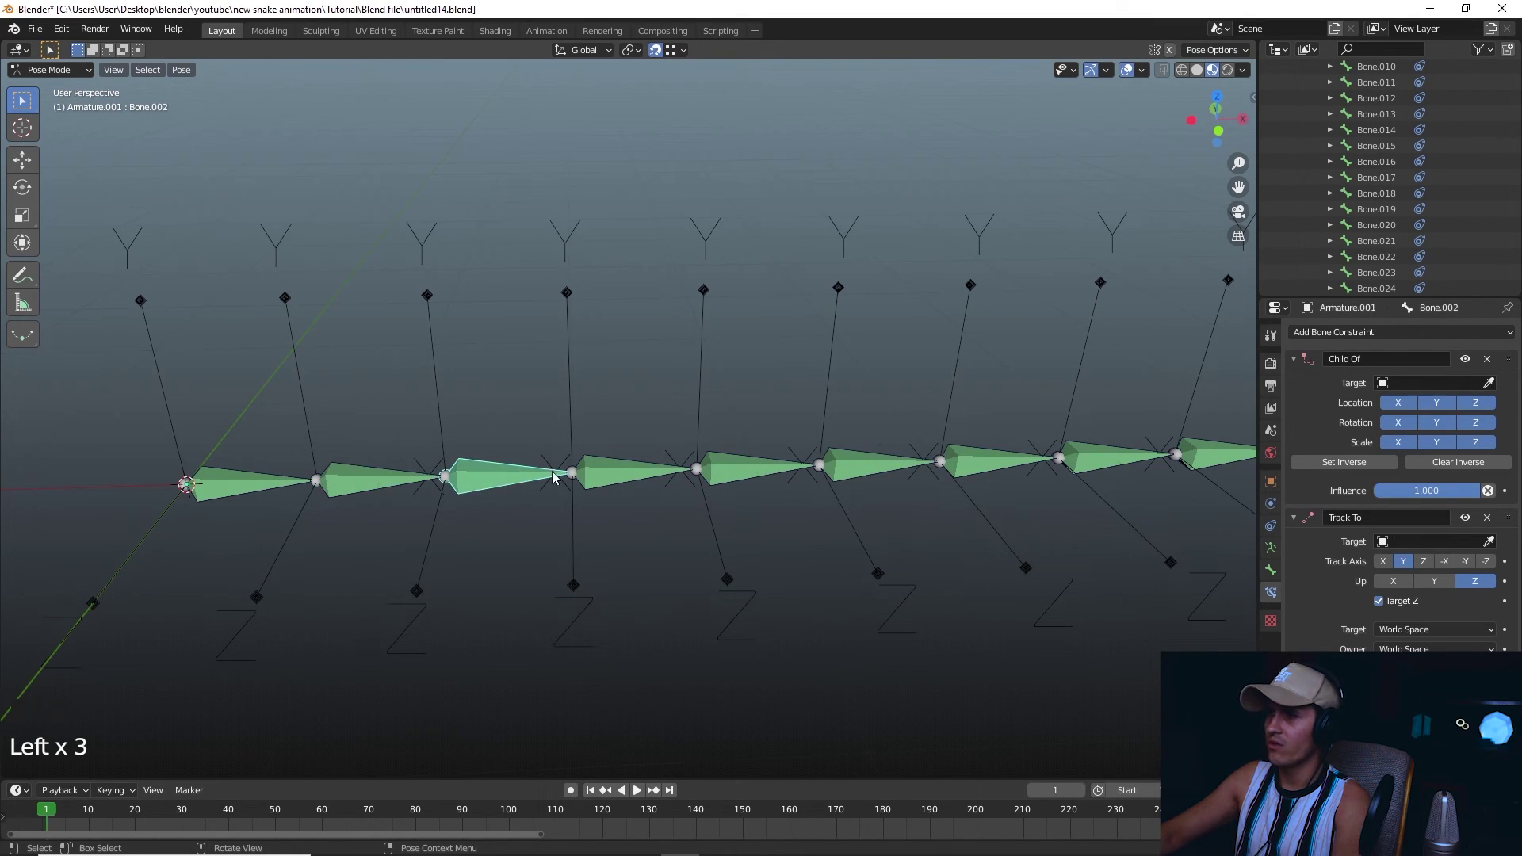
{"action": "left_click", "coordinate": [459, 412]}
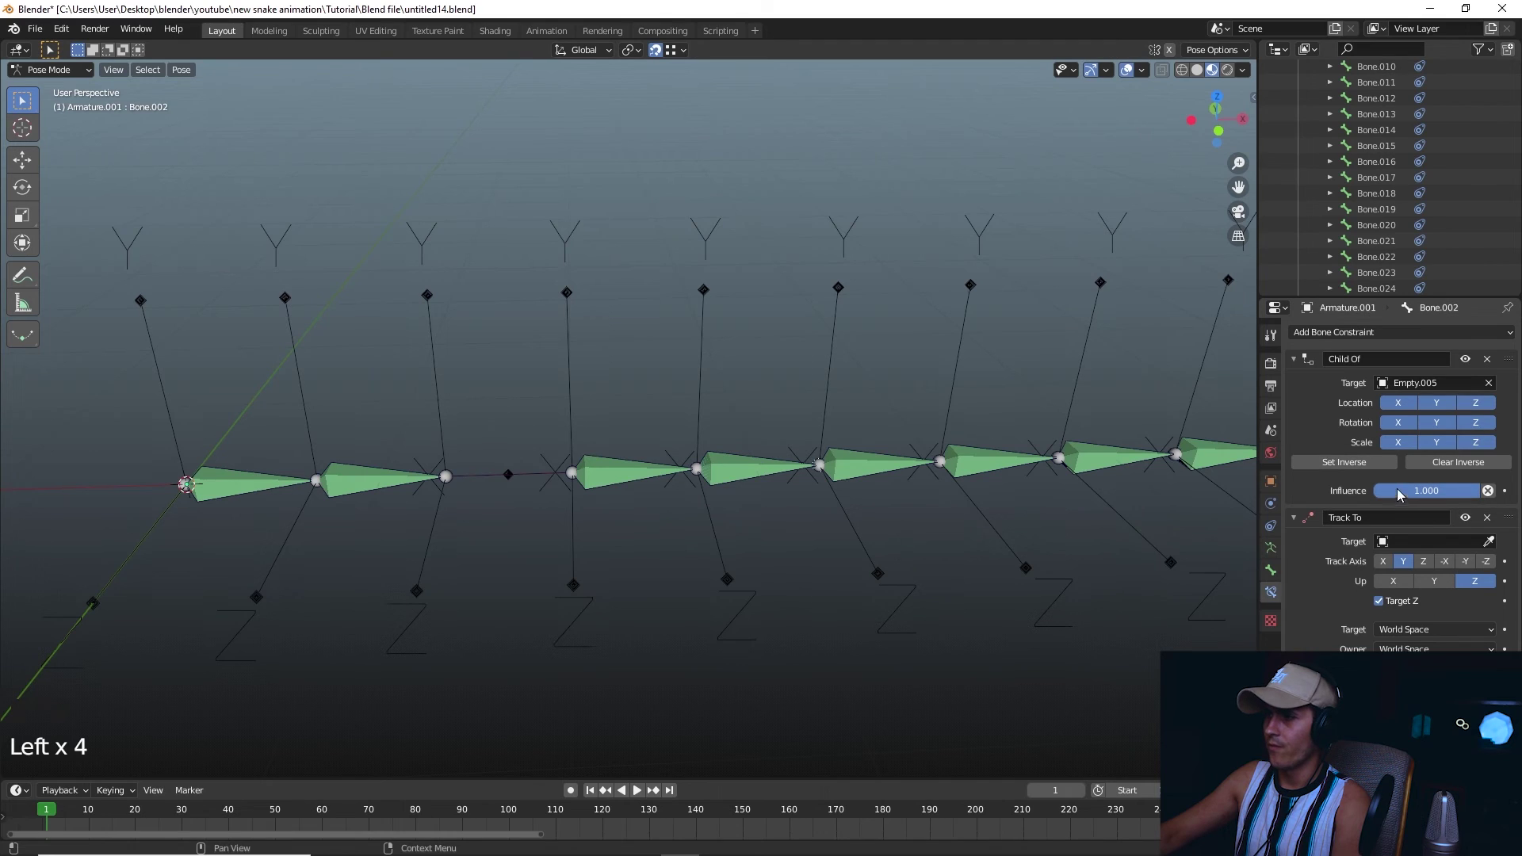
{"action": "left_click", "coordinate": [1344, 462]}
{"action": "left_click", "coordinate": [1489, 541]}
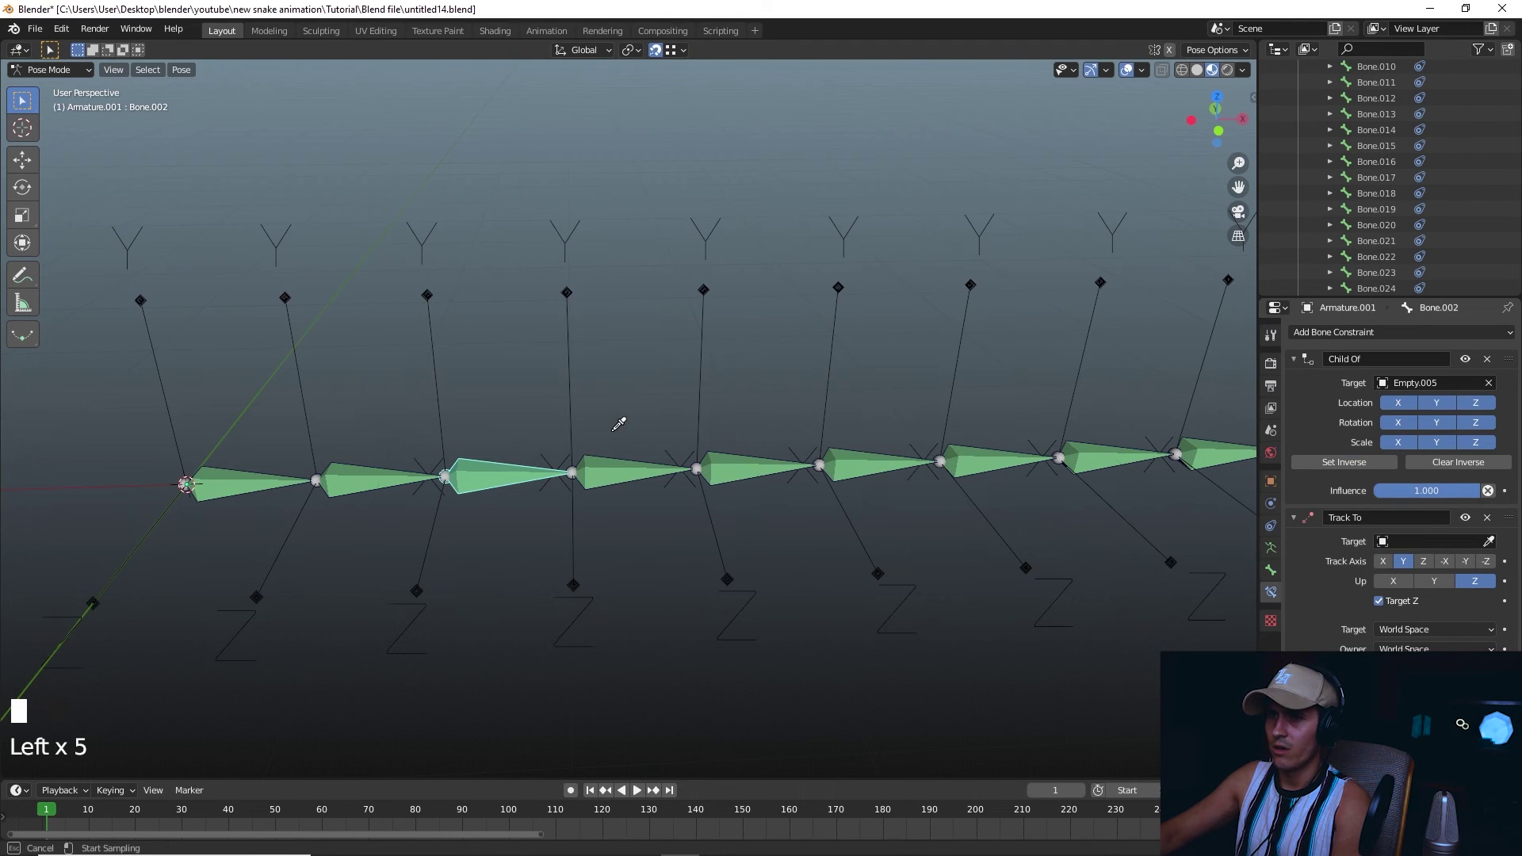
{"action": "left_click", "coordinate": [577, 403]}
On Bone.003, apply Set Inverse to the Child Of constraint and set the Track To target to the empty at the bone's tip.
{"action": "middle_click_drag", "start_coordinate": [712, 455], "coordinate": [645, 469], "text": "shift"}
{"action": "scroll", "coordinate": [1419, 179], "scroll_direction": "up", "scroll_amount": 6}
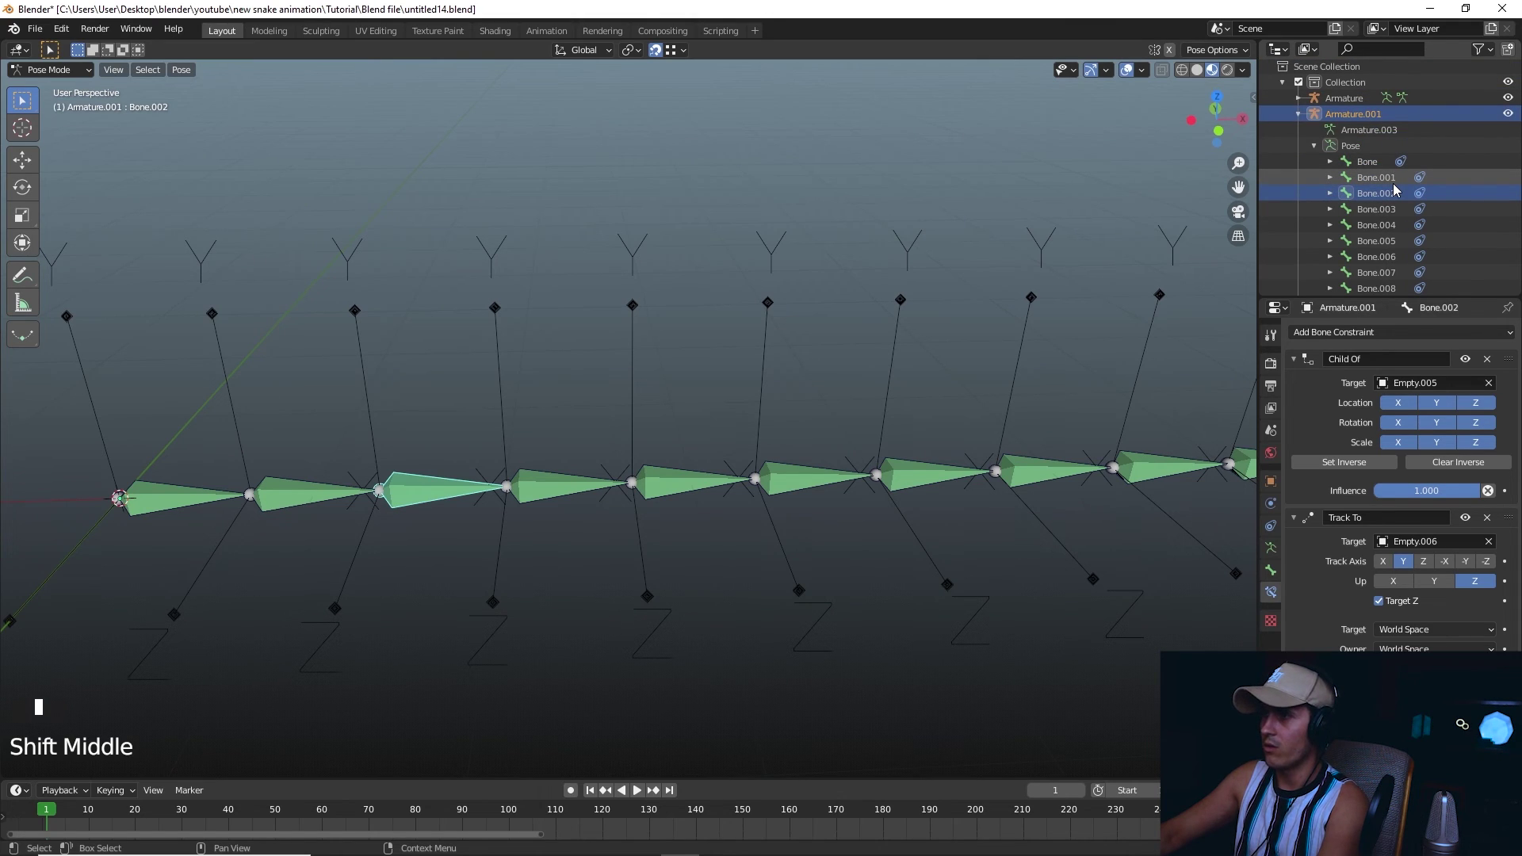
{"action": "key", "text": "Down"}
{"action": "key", "text": "Down"}
{"action": "key", "text": "Down"}
{"action": "key", "text": "Down"}
{"action": "key", "text": "Down"}
{"action": "key", "text": "Down"}
{"action": "key", "text": "Down"}
{"action": "left_click", "coordinate": [1320, 460]}
{"action": "left_click", "coordinate": [1324, 462]}
{"action": "left_click", "coordinate": [1488, 542]}
{"action": "left_click", "coordinate": [633, 412]}
On Bone.005, set the Child Of target to the empty at the bone's base and apply Set Inverse.
{"action": "key", "text": "Down"}
{"action": "key", "text": "Down"}
{"action": "left_click", "coordinate": [1488, 383]}
{"action": "left_click", "coordinate": [757, 422]}
{"action": "left_click", "coordinate": [1344, 462]}
On Bone.006, target the base empty in Child Of with Set Inverse, and the next empty in Track To.
{"action": "left_click", "coordinate": [934, 458]}
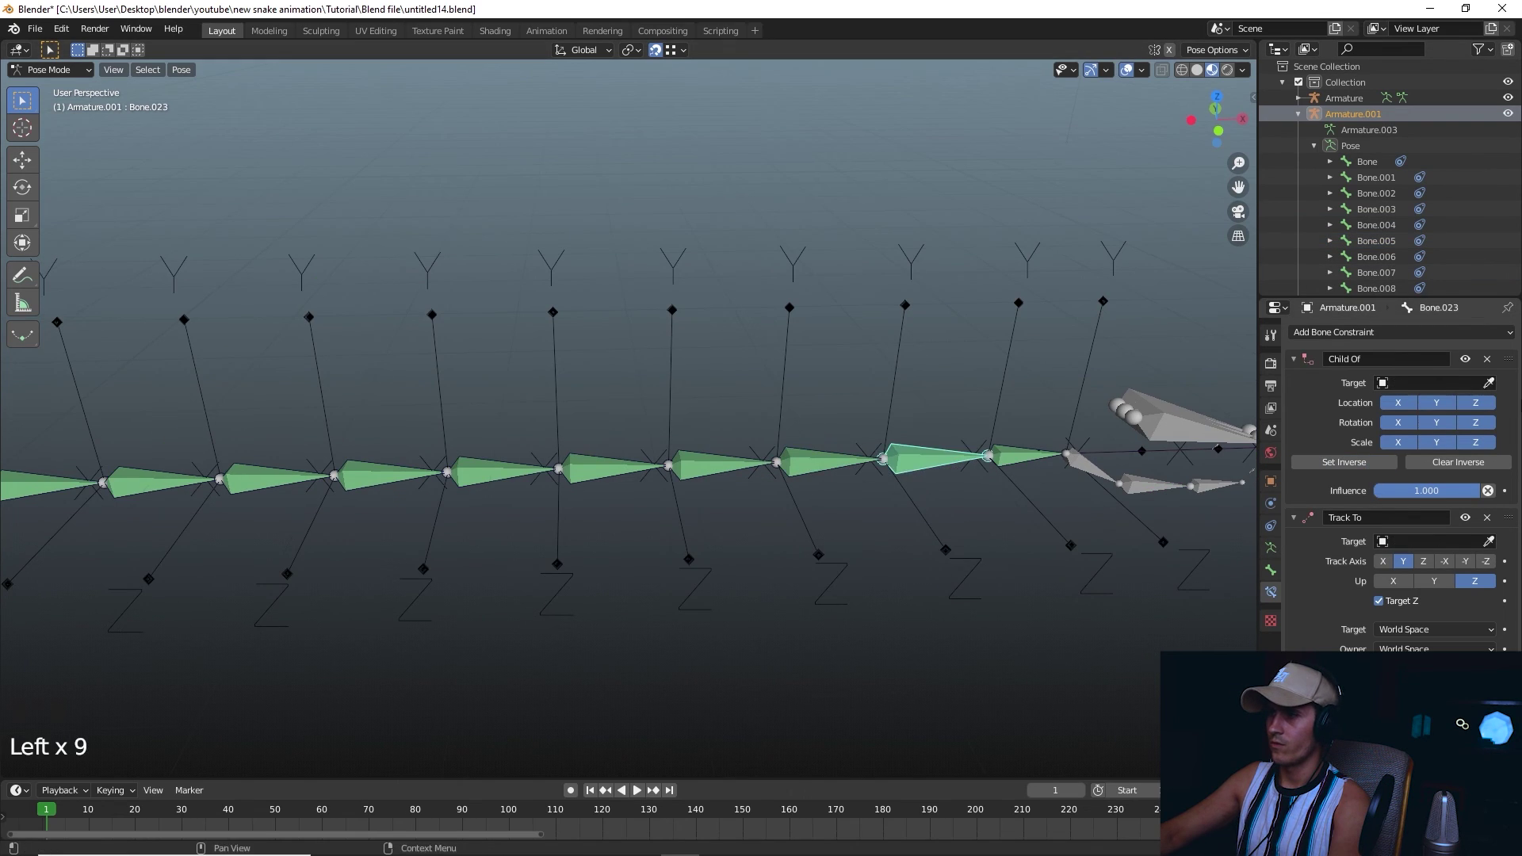
{"action": "left_click", "coordinate": [1489, 383]}
{"action": "left_click", "coordinate": [892, 403]}
{"action": "left_click", "coordinate": [1344, 462]}
{"action": "left_click", "coordinate": [1489, 542]}
{"action": "left_click", "coordinate": [987, 391]}
Return to Object Mode and play the animation to check how the armature follows the empties along the path.
{"action": "scroll", "coordinate": [859, 479], "scroll_direction": "down", "scroll_amount": 3}
{"action": "key", "text": "ctrl+Tab"}
{"action": "scroll", "coordinate": [844, 478], "scroll_direction": "down", "scroll_amount": 4}
{"action": "middle_click_drag", "start_coordinate": [844, 477], "coordinate": [858, 548], "text": "shift"}
{"action": "key", "text": "space"}
{"action": "left_click", "coordinate": [902, 518]}
{"action": "scroll", "coordinate": [948, 531], "scroll_direction": "down", "scroll_amount": 2}
{"action": "scroll", "coordinate": [1013, 565], "scroll_direction": "up", "scroll_amount": 2}
{"action": "middle_click_drag", "start_coordinate": [1013, 564], "coordinate": [891, 554], "text": "shift"}
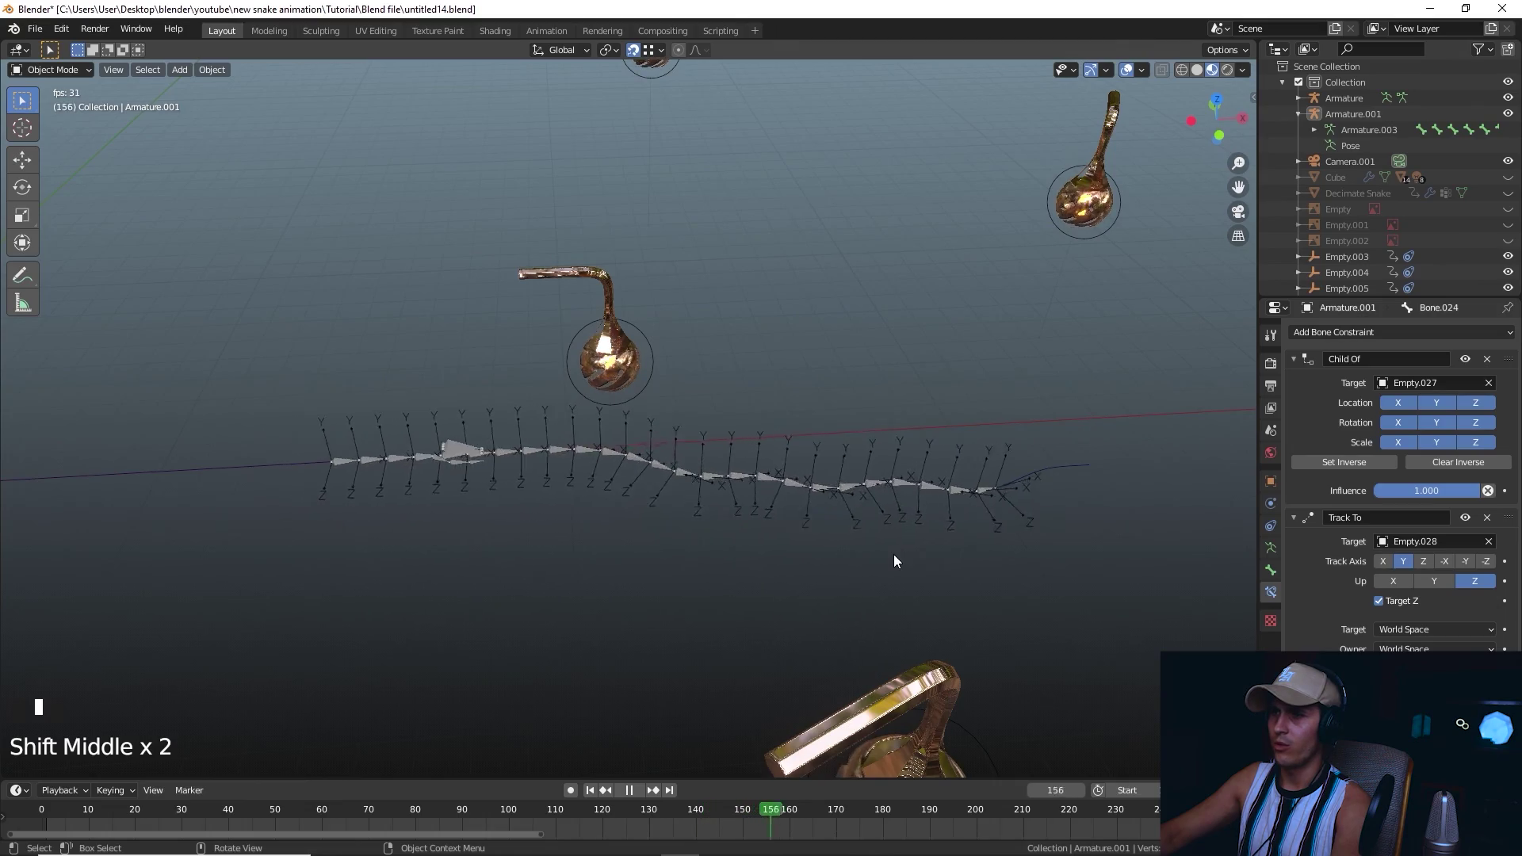
{"action": "key", "text": "space"}
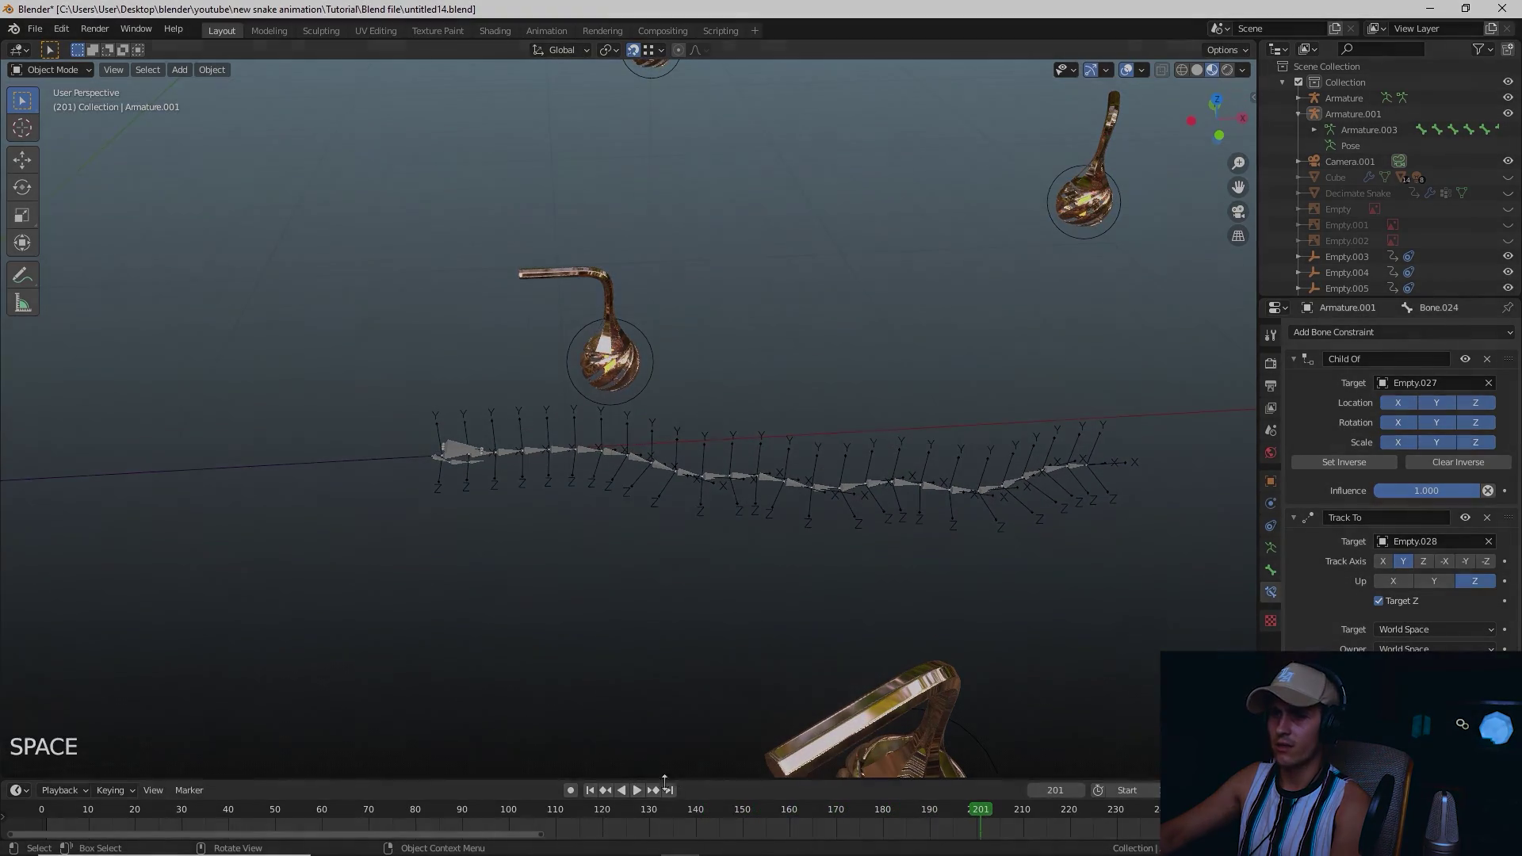